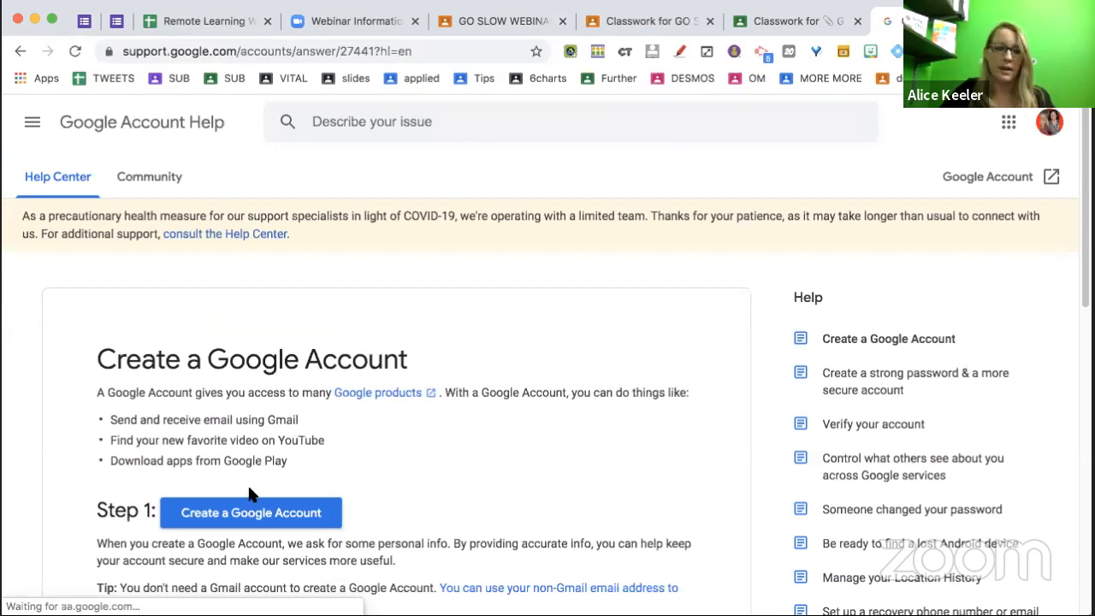
# - Open the sign-up form for creating a Google Account from the help article
pyautogui.click(243, 513)
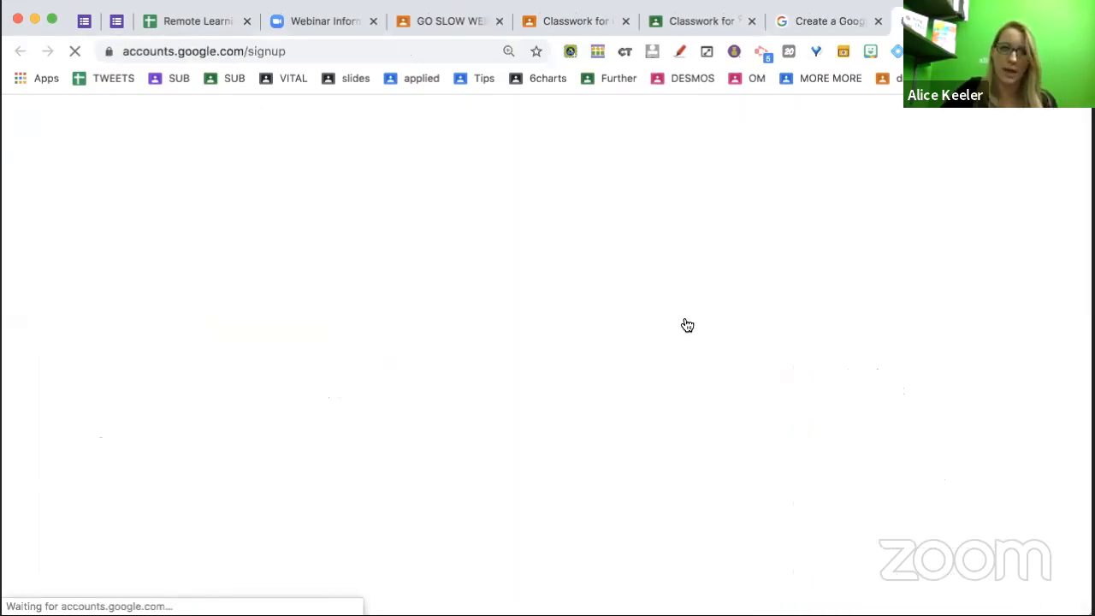
pyautogui.click(356, 52)
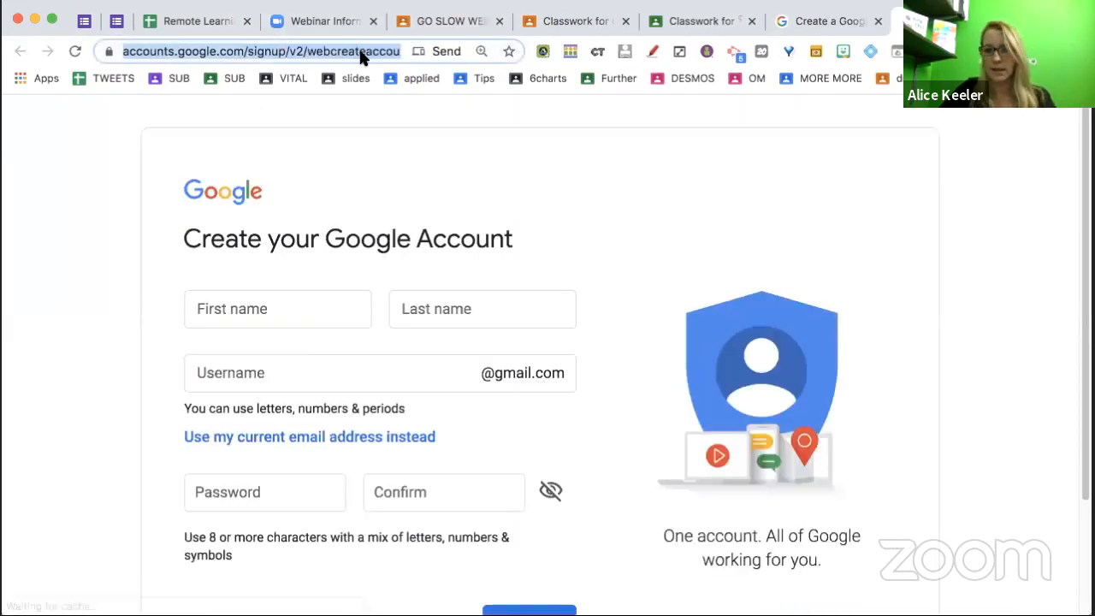
pyautogui.click(762, 272)
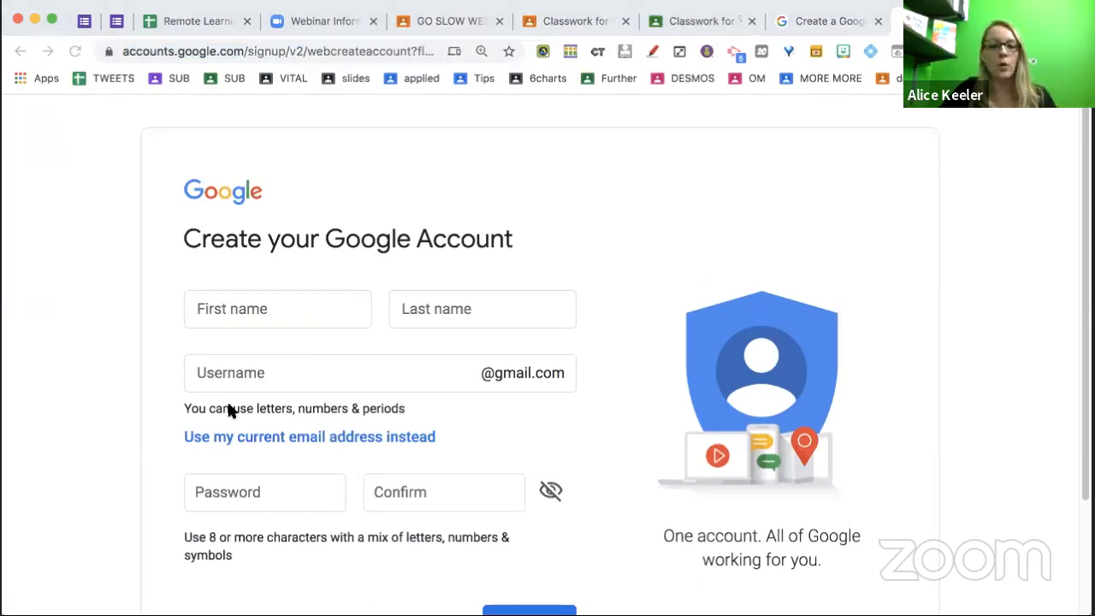
# - Switch the Google Account sign-up form to use a current email address instead of a new Gmail address
pyautogui.moveTo(470, 438); pyautogui.dragTo(181, 437)
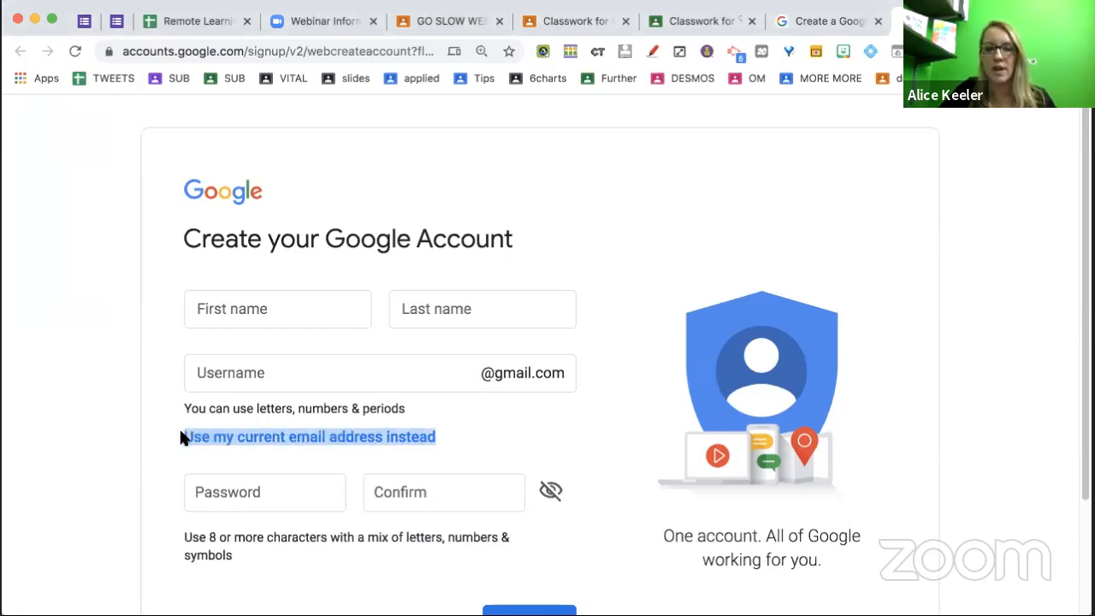
pyautogui.press('super+equal')
pyautogui.press('super+equal')
pyautogui.press('super+equal')
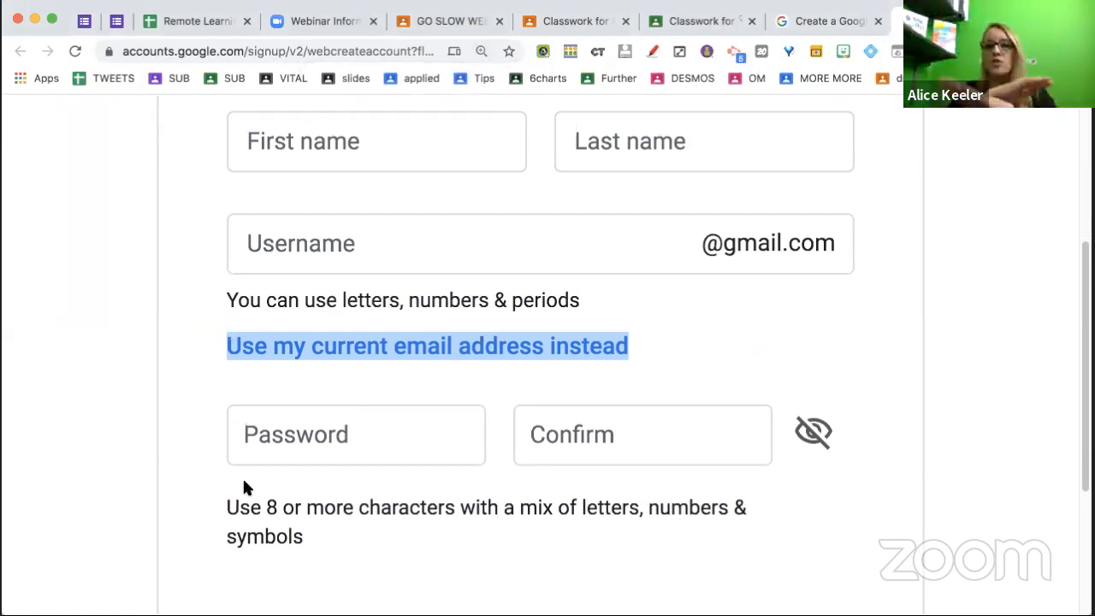
pyautogui.click(320, 350)
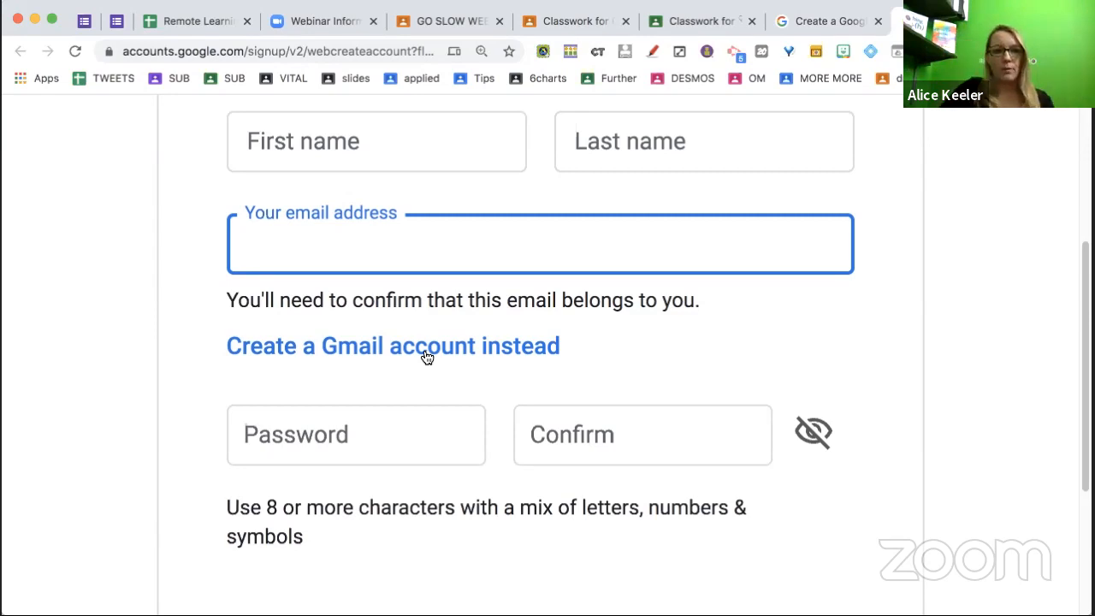
pyautogui.scroll(4, 426, 357)
pyautogui.scroll(-2, 427, 352)
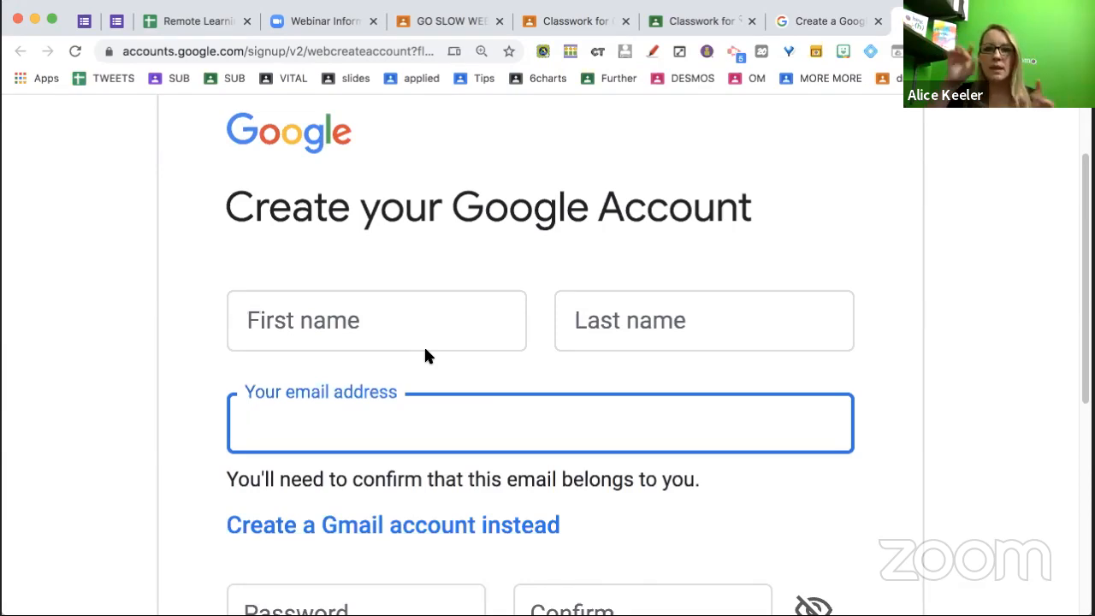
pyautogui.click(797, 169)
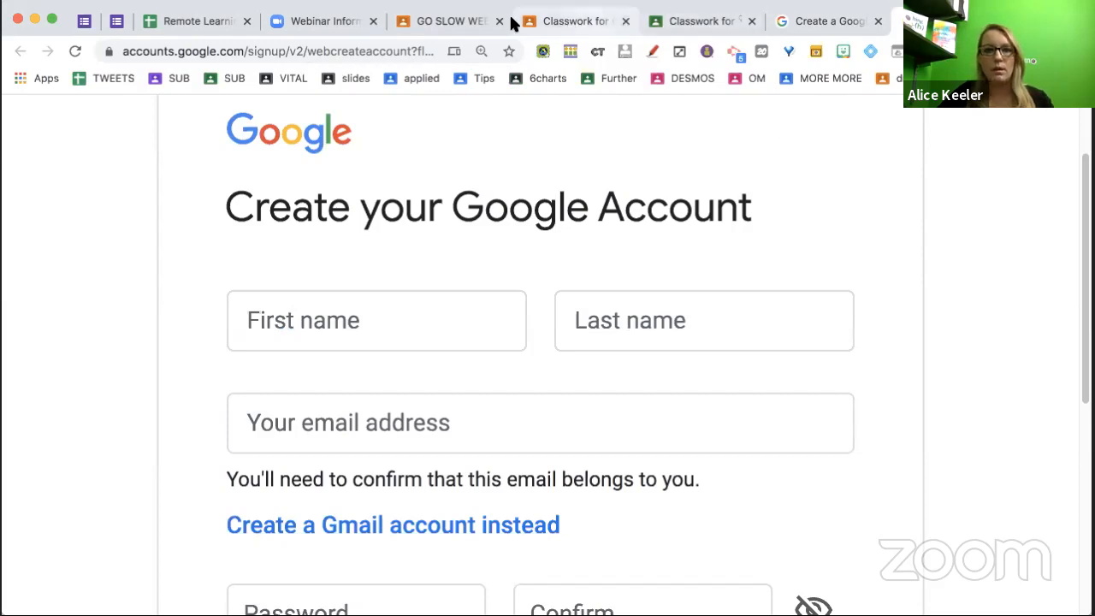
# - Create a classwork material in the GO SLOW WEBINARS class titled "#061 Pull the Paragraph"
pyautogui.click(454, 25)
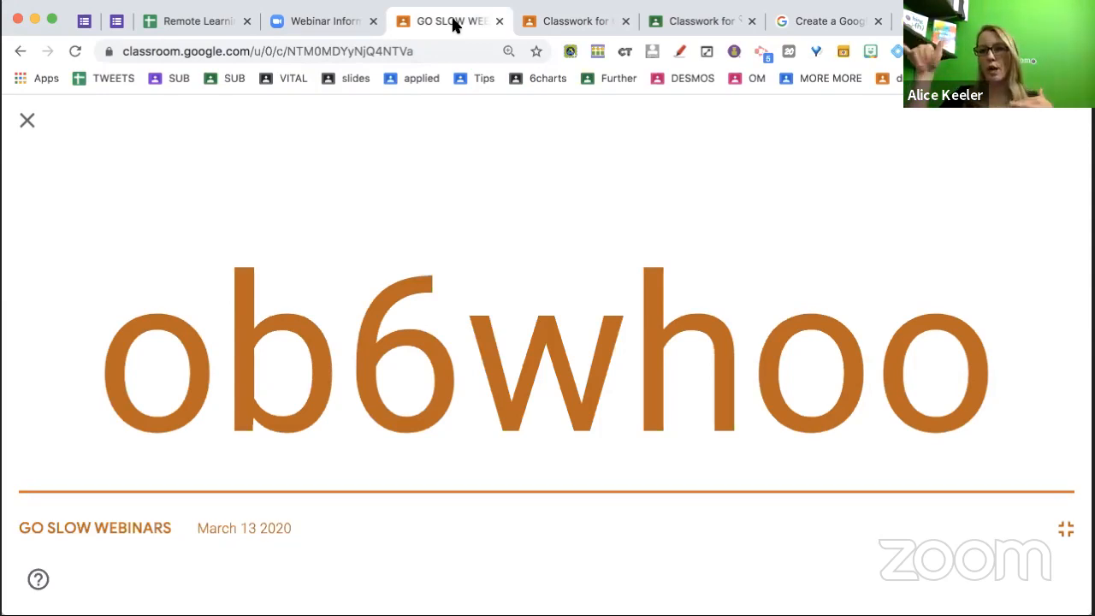
pyautogui.click(547, 21)
pyautogui.scroll(-1, 548, 140)
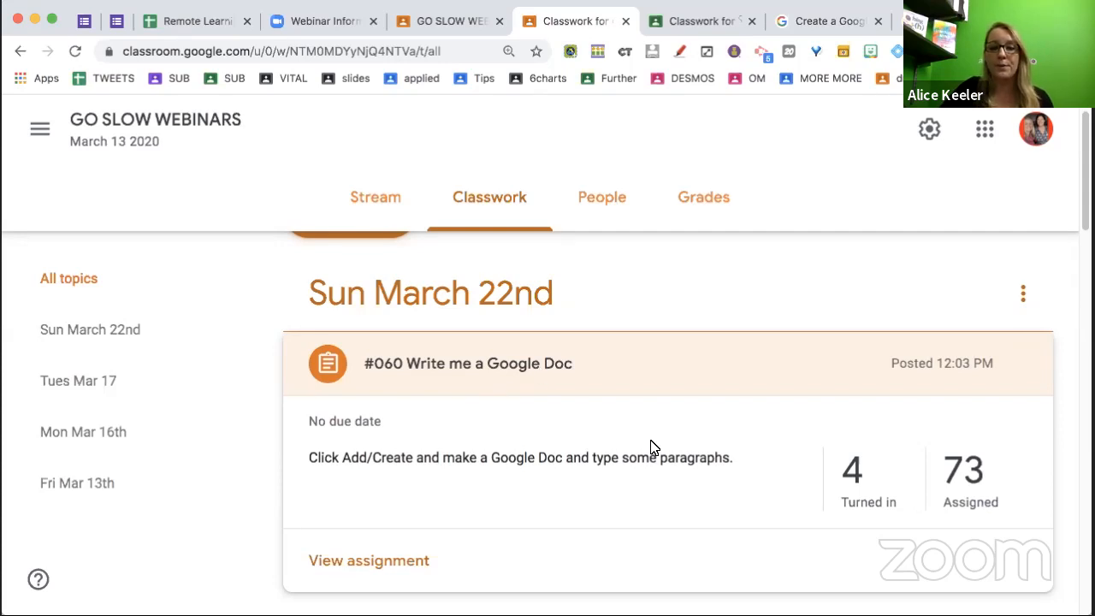
pyautogui.scroll(2, 651, 447)
pyautogui.click(378, 289)
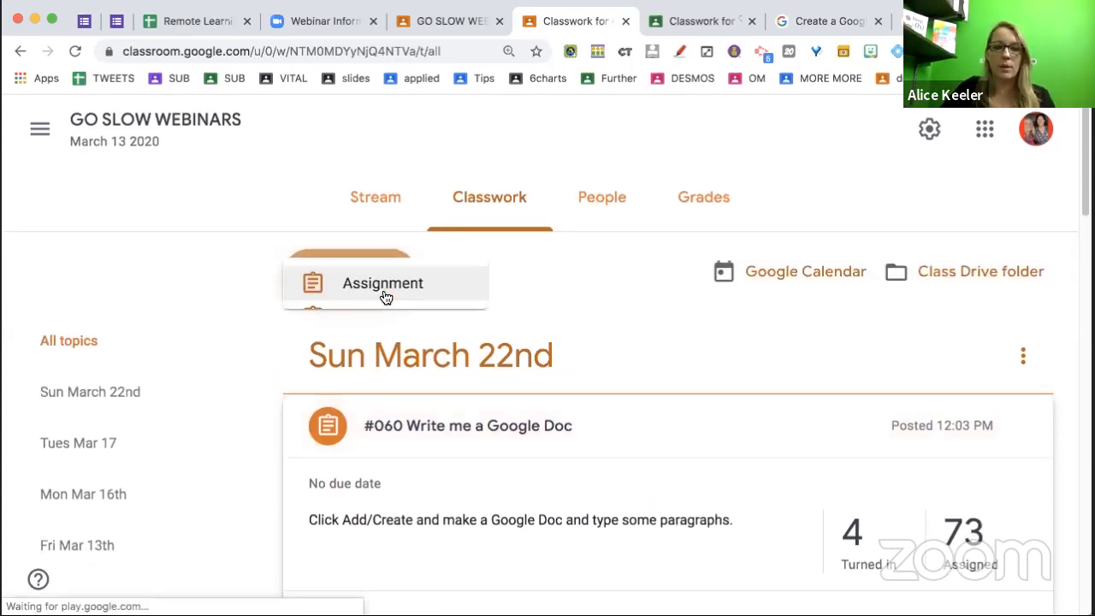
pyautogui.click(371, 434)
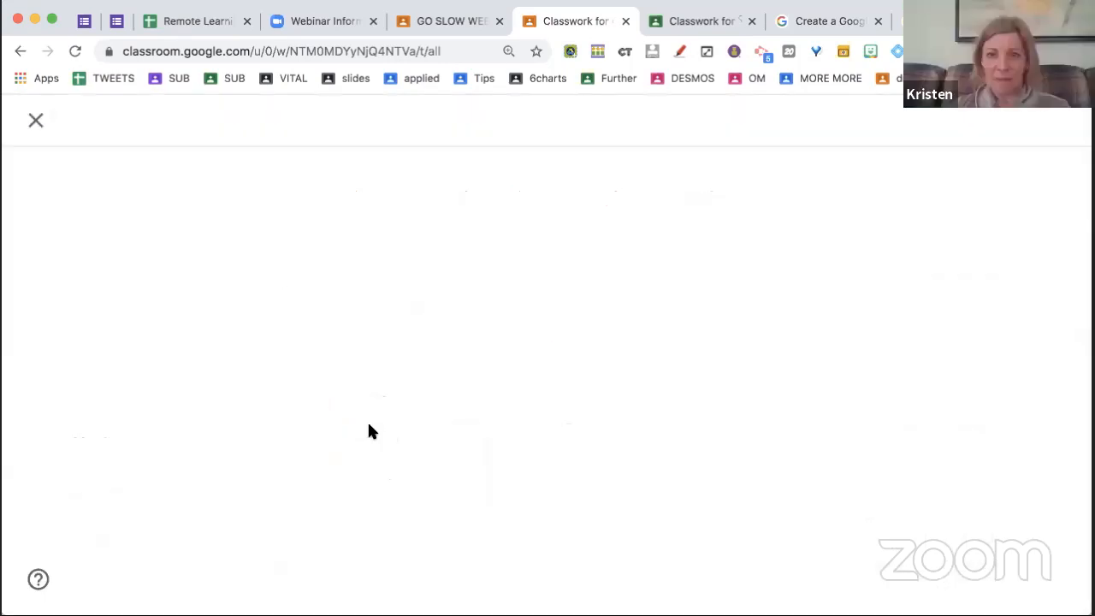
pyautogui.write('#061')
pyautogui.write(' Pull the Par')
pyautogui.write('agraph')
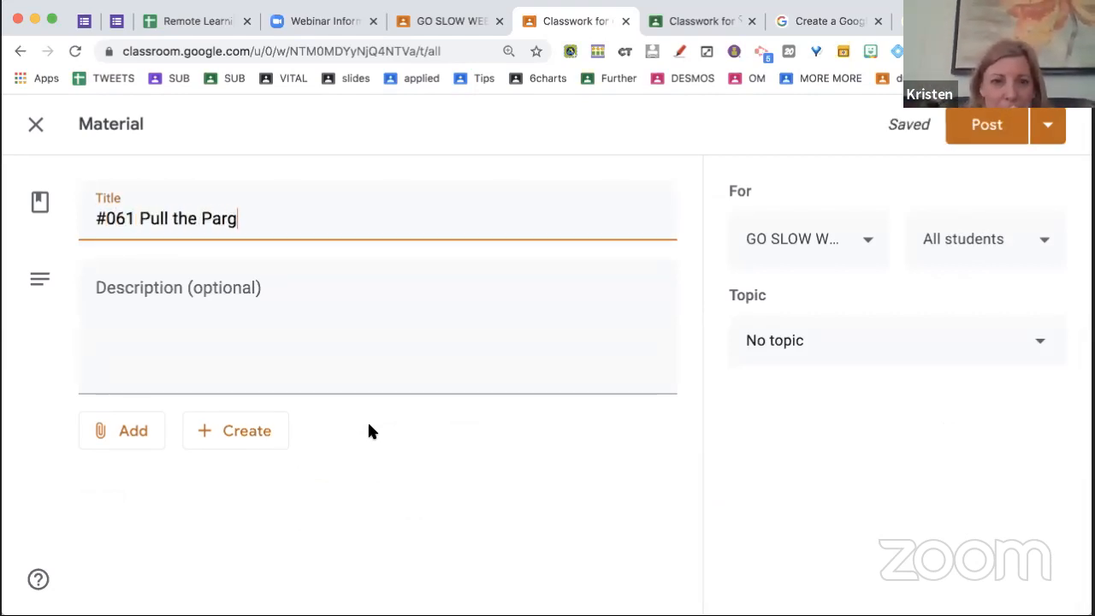
pyautogui.press('Tab')
pyautogui.write('http://')
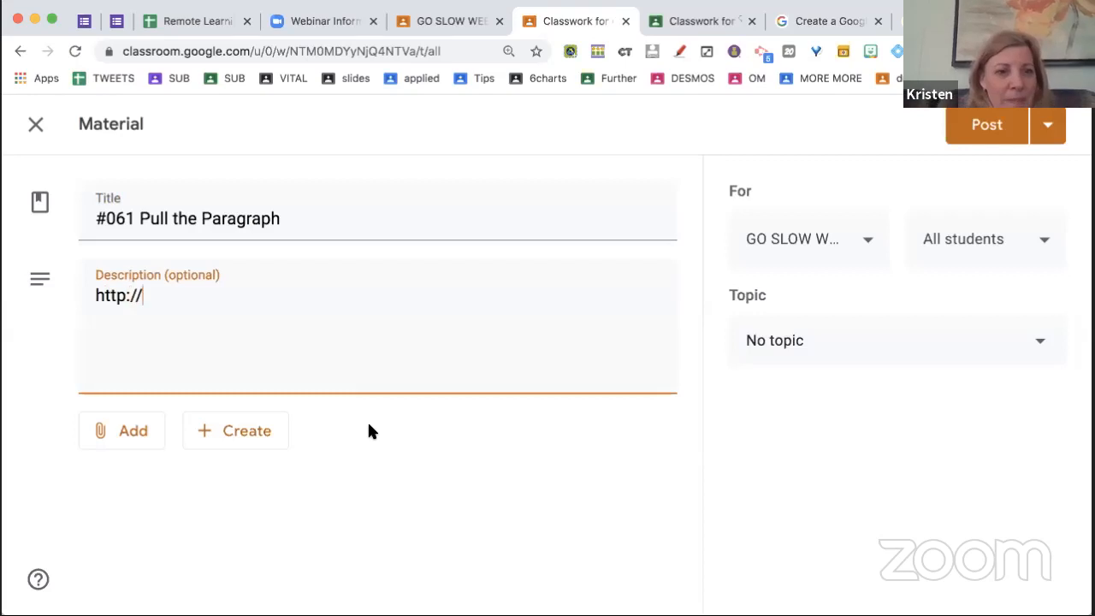
pyautogui.write('alicekeeler.com/pu')
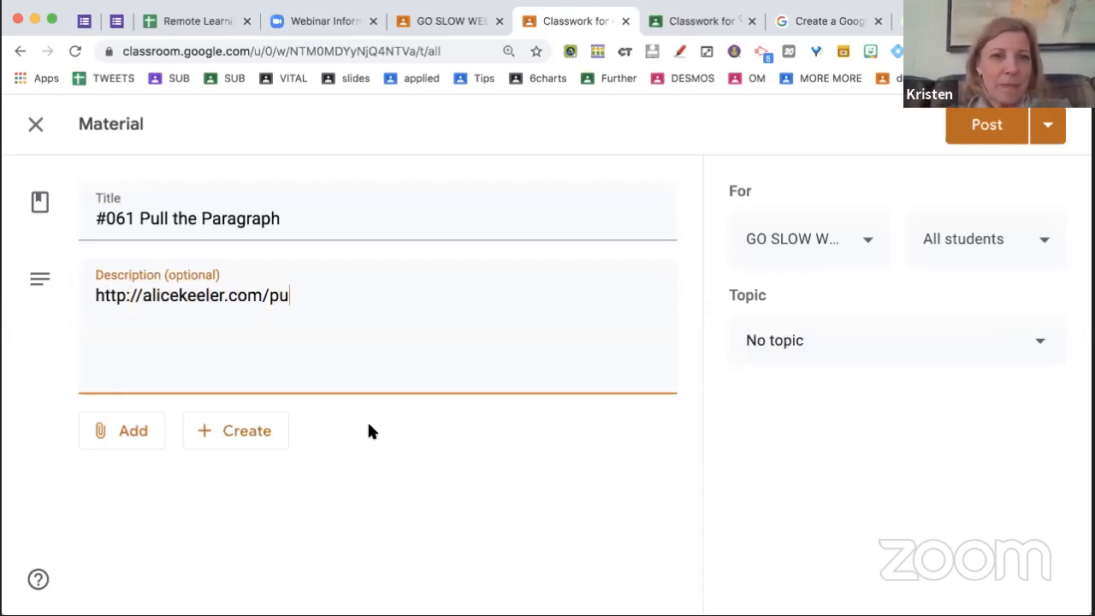
pyautogui.write('lltheparagraph ')
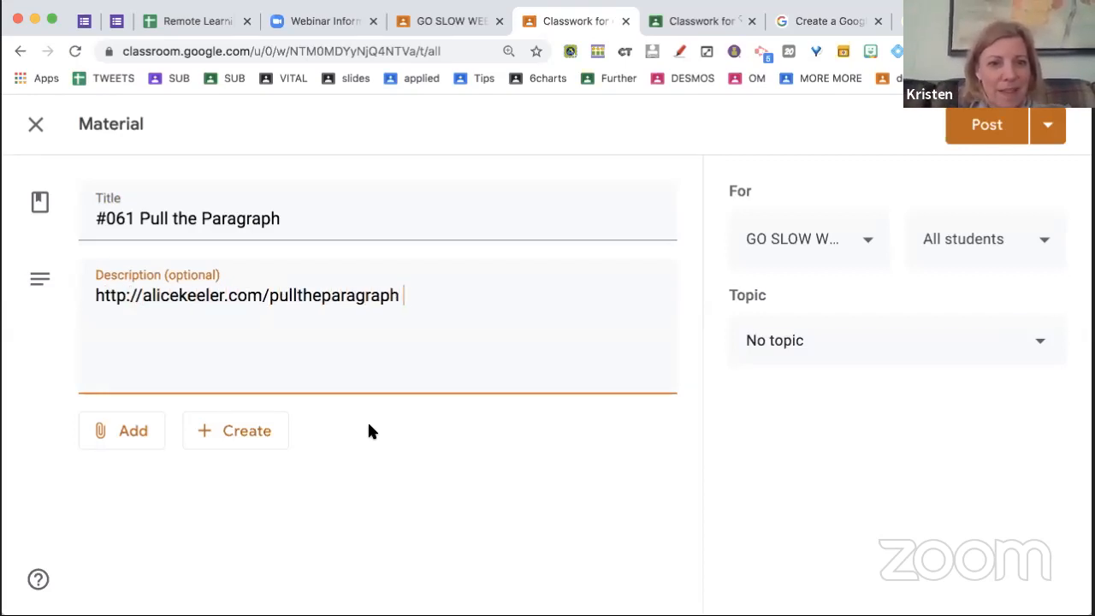
pyautogui.write('is where you start every time.')
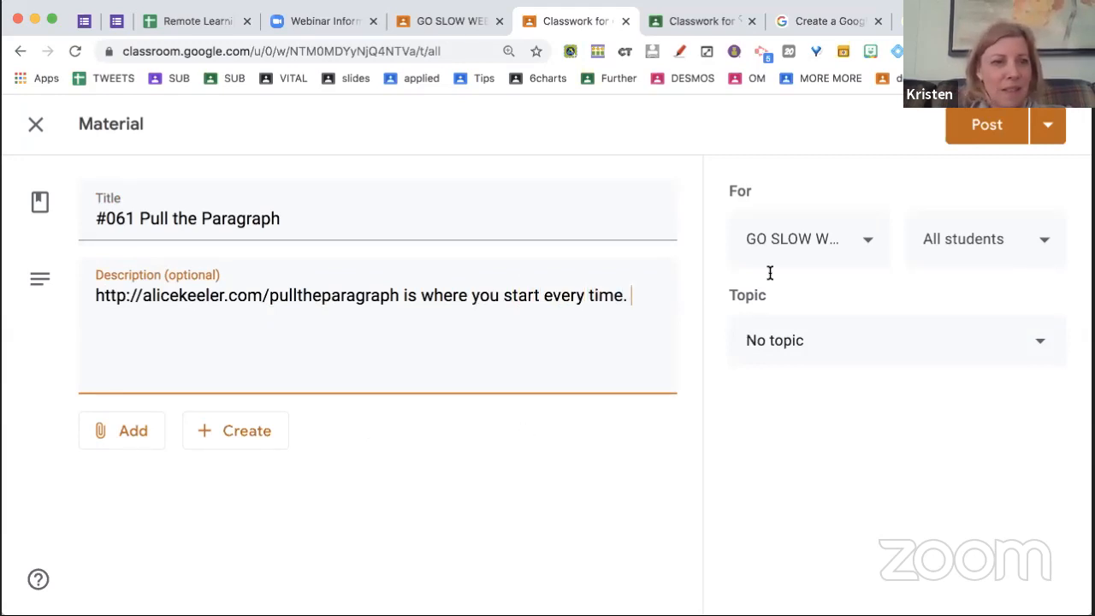
# - Assign the material to the topic "Sun March 22nd" and post it to the class
pyautogui.click(839, 340)
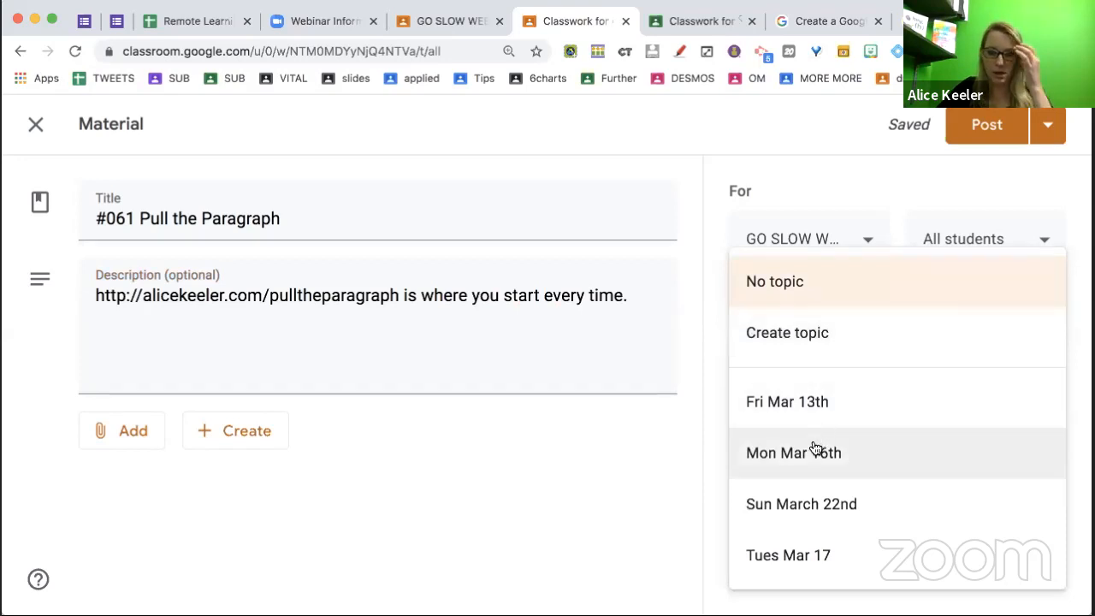
pyautogui.click(808, 508)
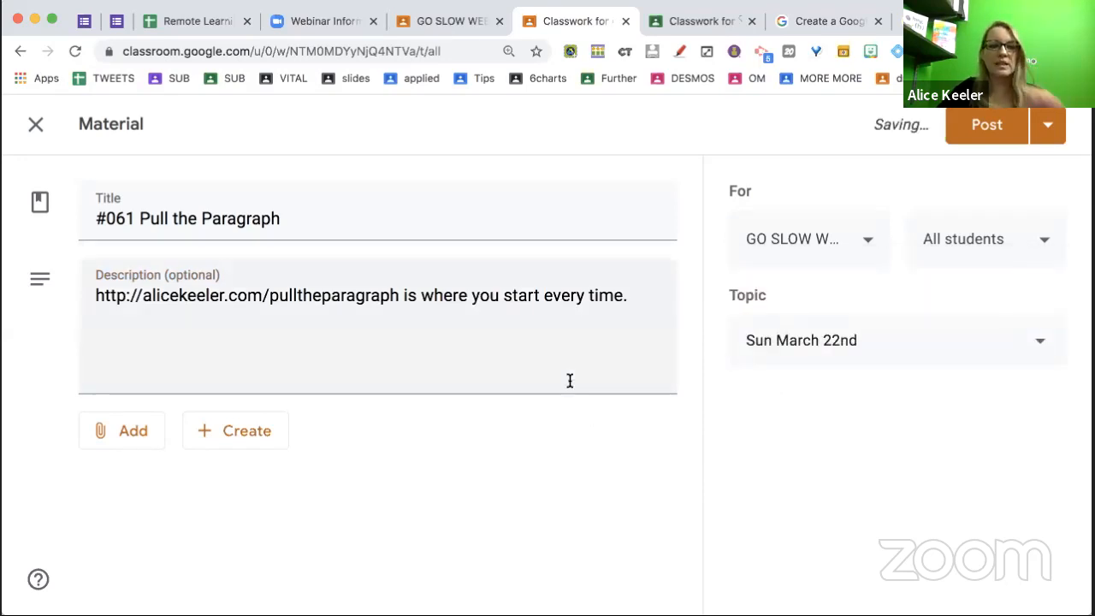
pyautogui.click(970, 133)
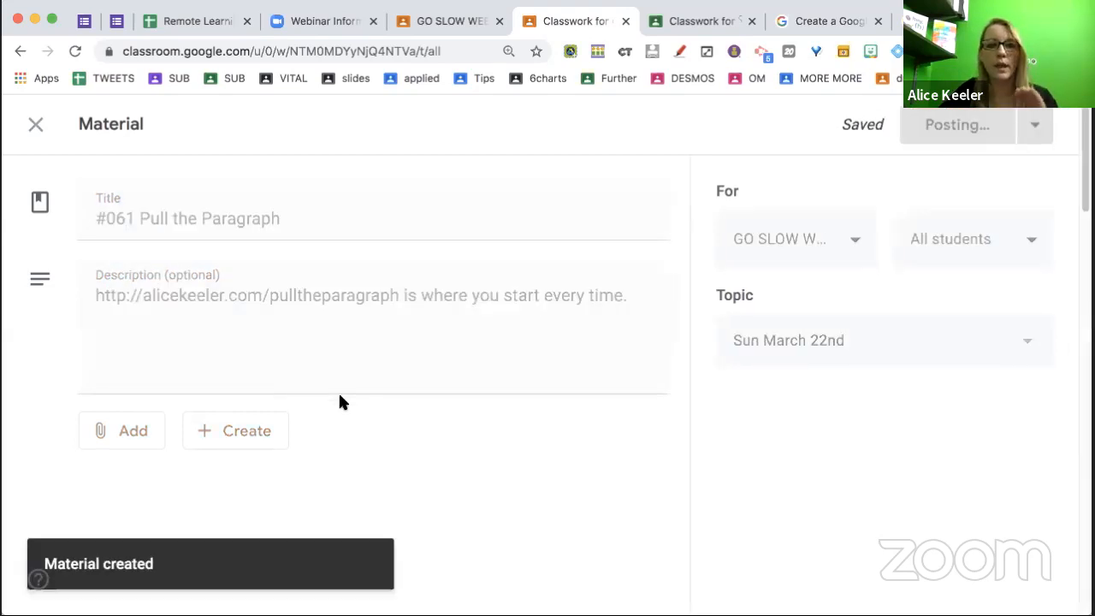
# - Open the Drive folder of student work for "#060 Write me a Google Doc" and show its files as a list
pyautogui.scroll(-3, 338, 403)
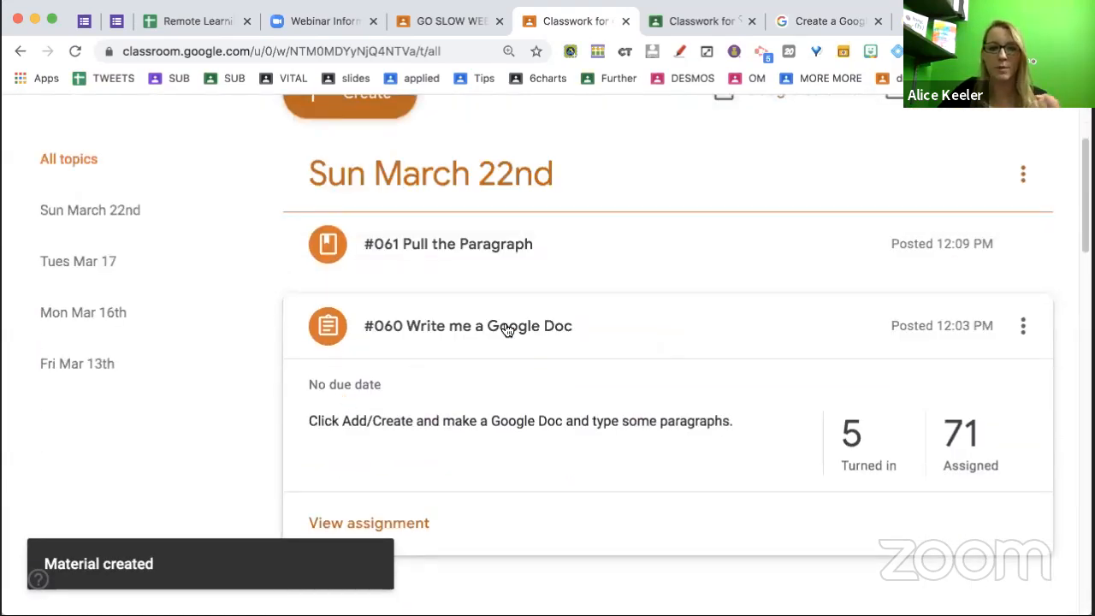
pyautogui.click(507, 329)
pyautogui.click(519, 322)
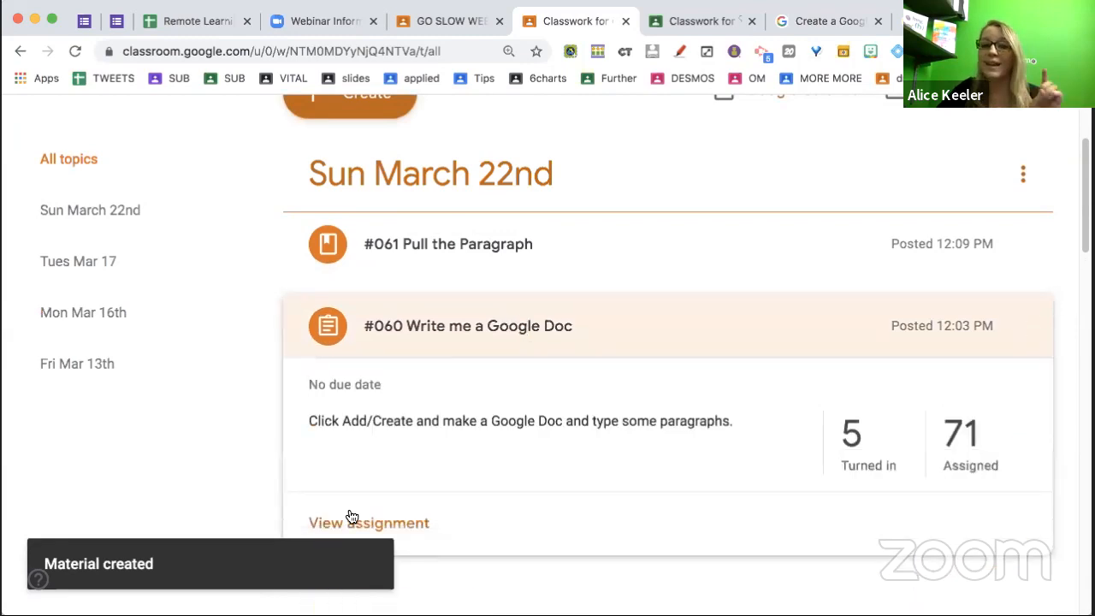
pyautogui.click(415, 522)
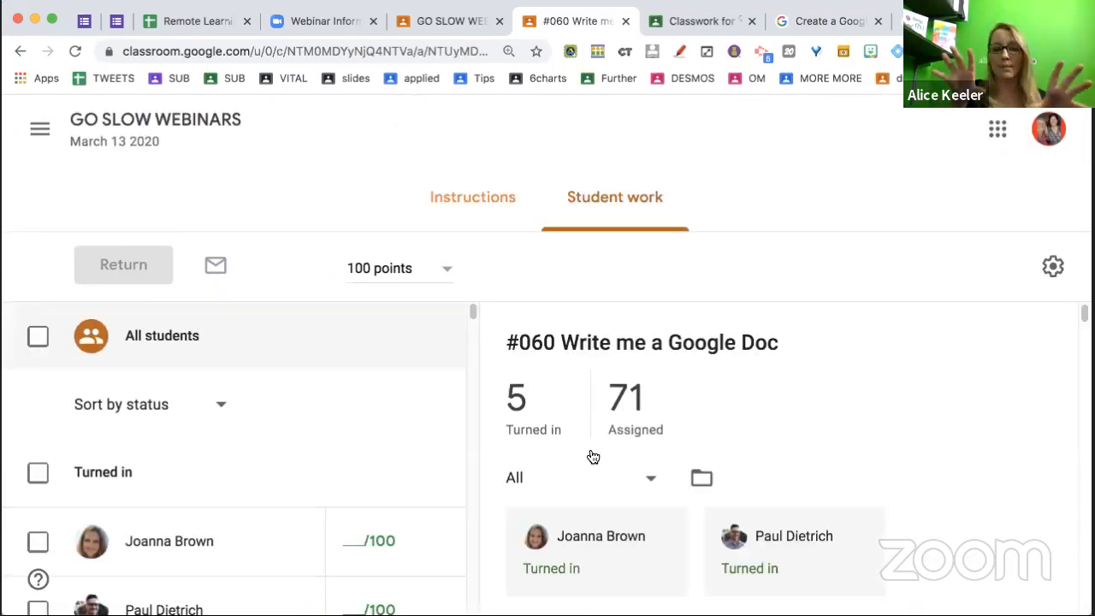
pyautogui.click(698, 478)
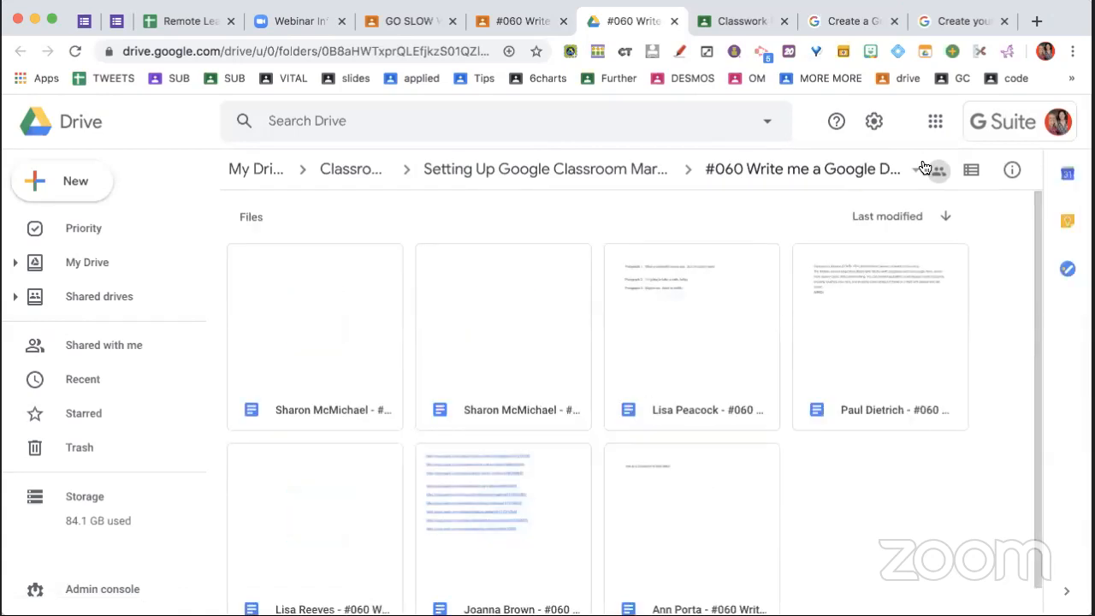
pyautogui.click(967, 170)
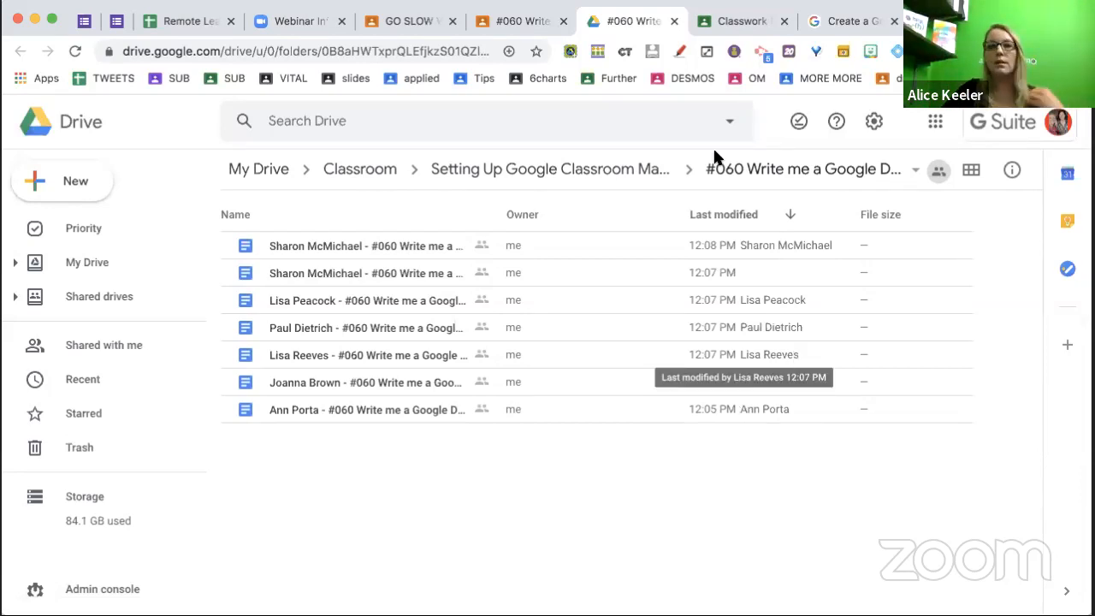
# - Bring up the enlarged class code of the GO SLOW WEBINARS class
pyautogui.click(396, 24)
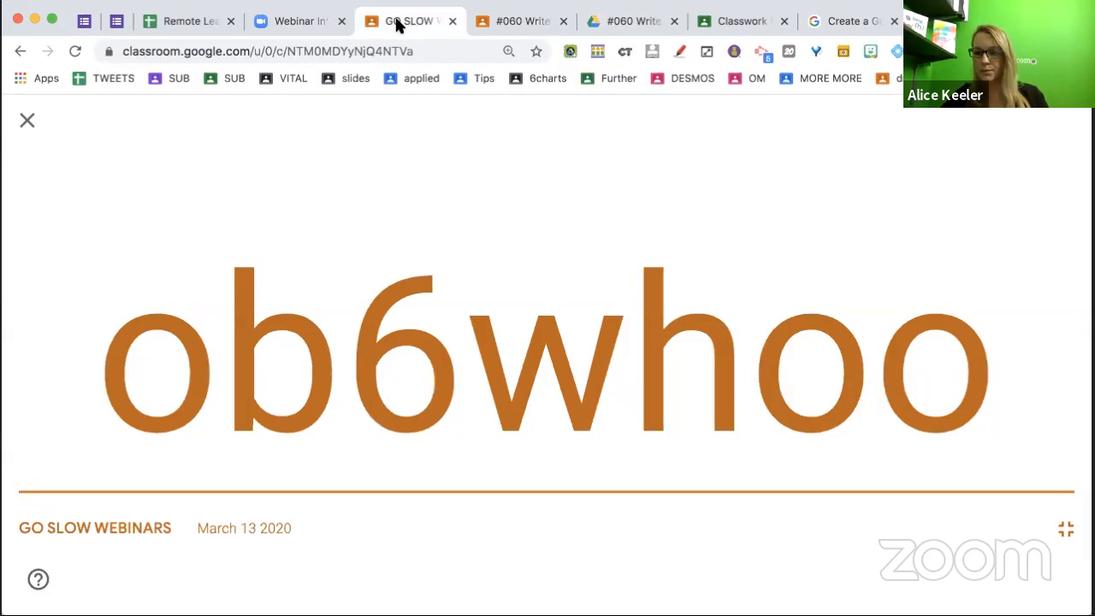
pyautogui.click(1071, 112)
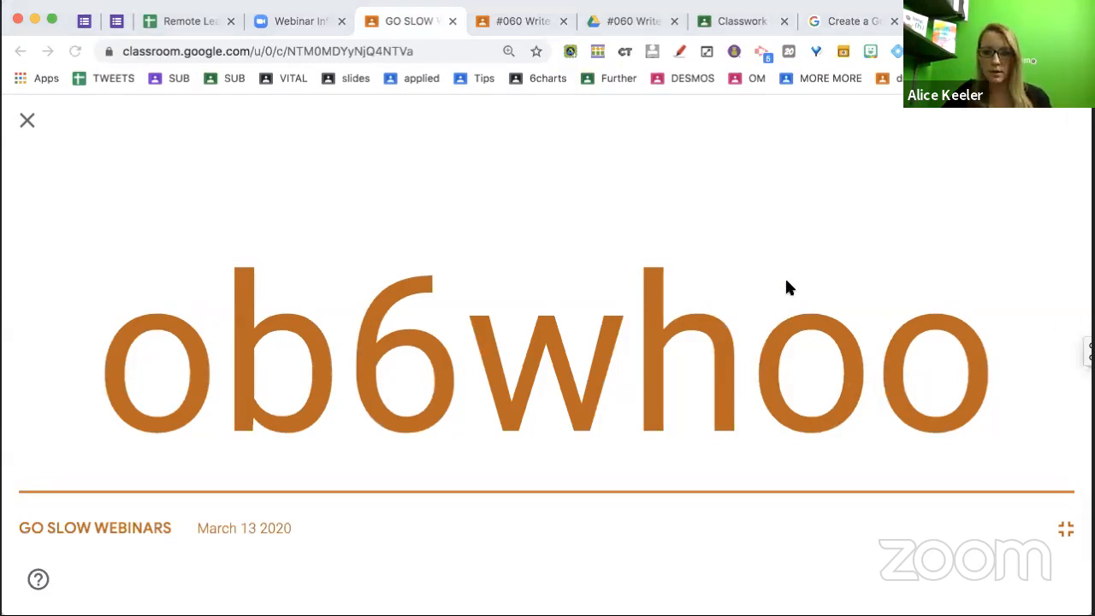
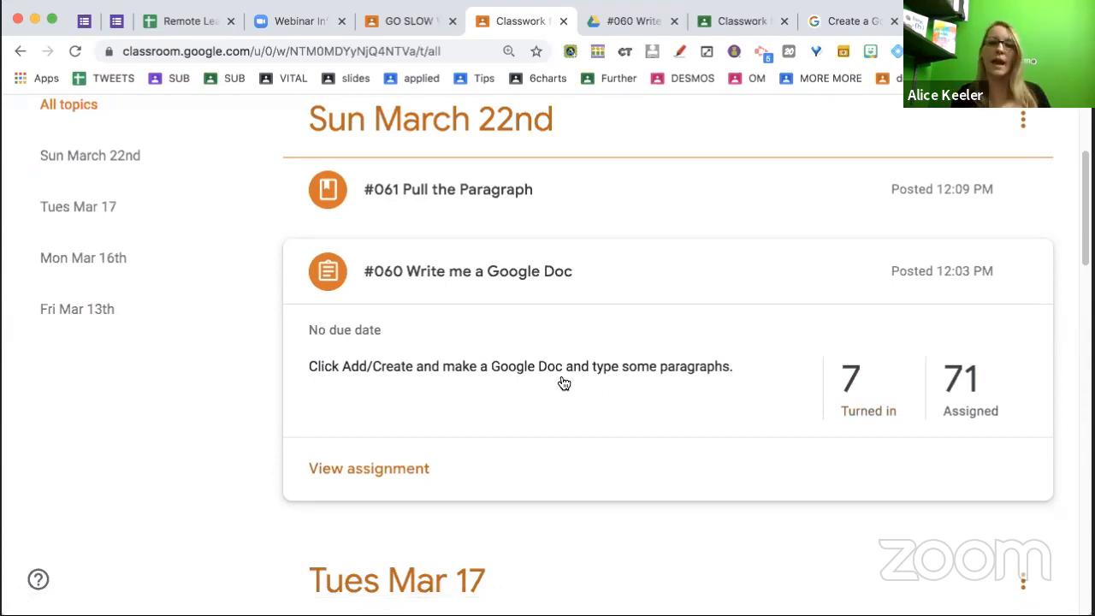
# - Make a copy of the Pull the Paragraph template through the link in the "#061 Pull the Paragraph" material
pyautogui.click(615, 199)
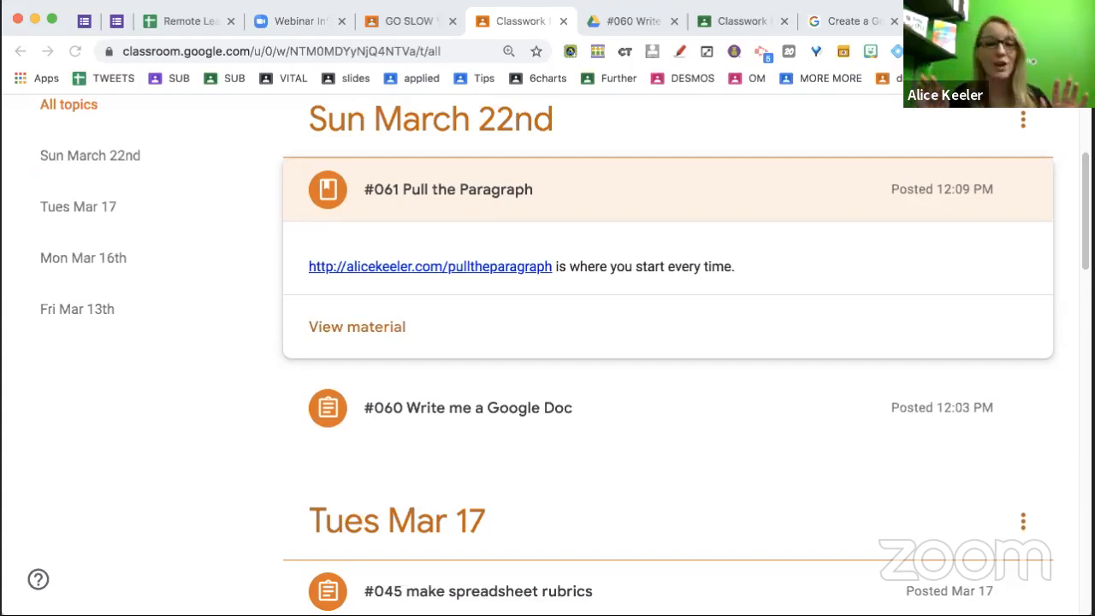
pyautogui.click(467, 270)
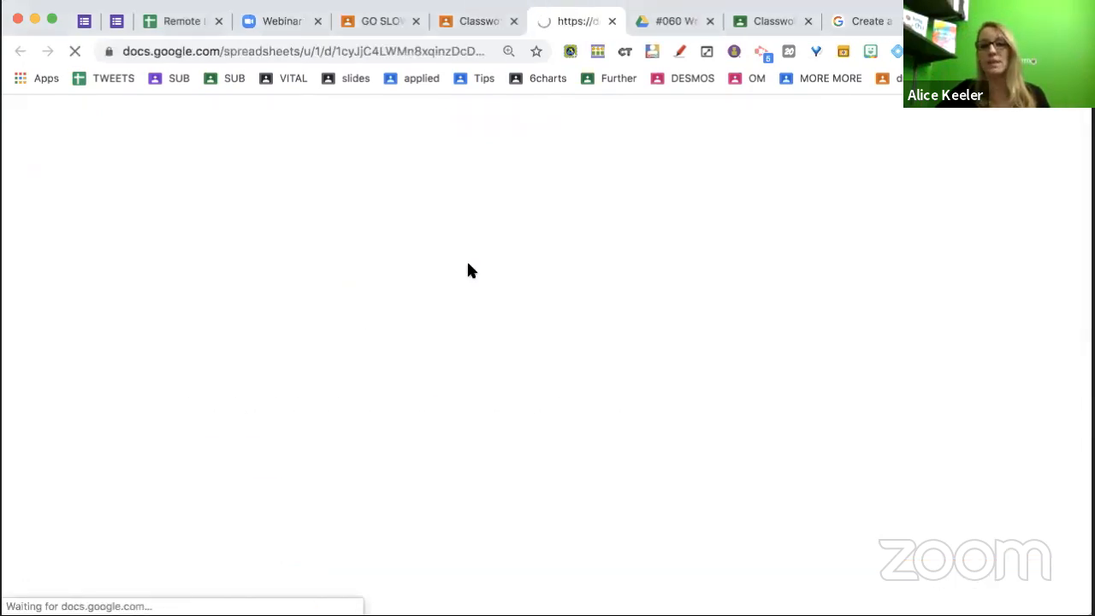
pyautogui.click(251, 462)
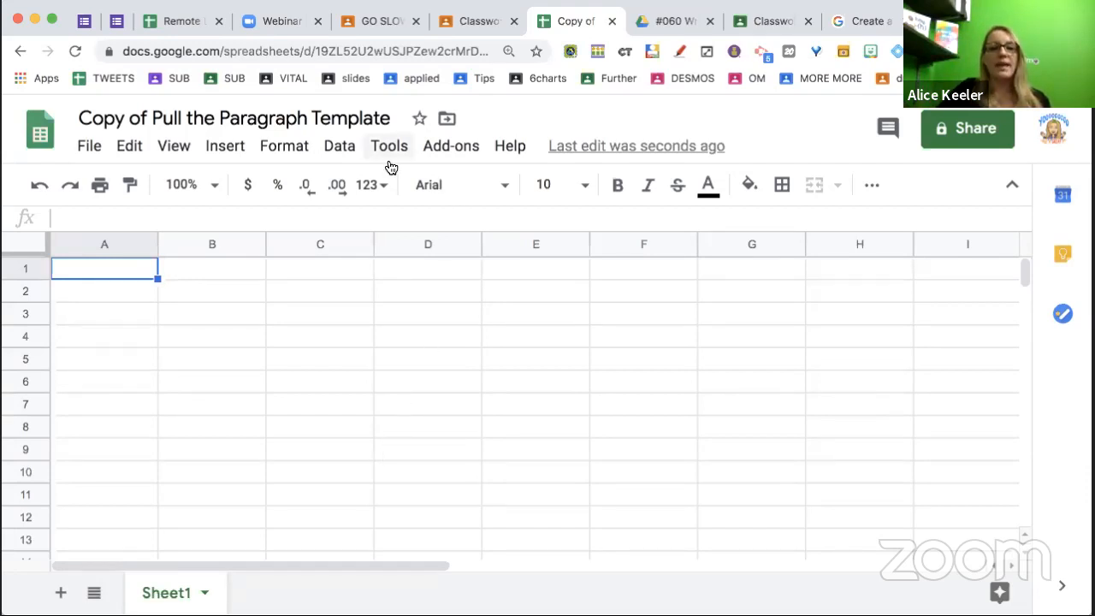
# - Launch the Pull the Paragraph add-on's Sidebar in the copied spreadsheet and continue to the script's authorization
pyautogui.click(446, 152)
pyautogui.scroll(-2, 479, 471)
pyautogui.moveTo(556, 525)
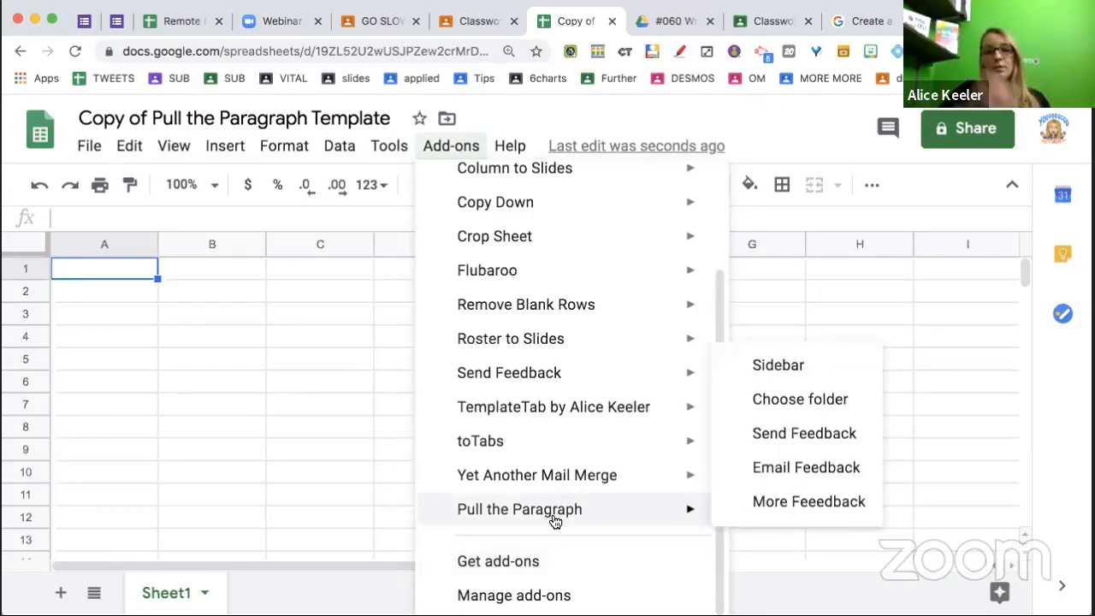
pyautogui.click(783, 376)
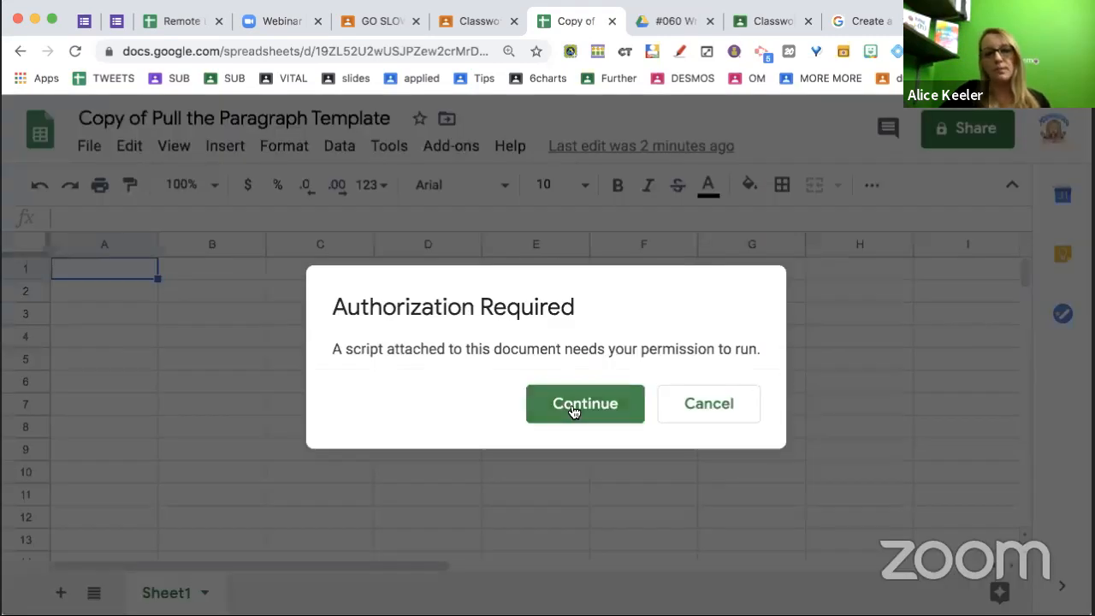
pyautogui.click(575, 407)
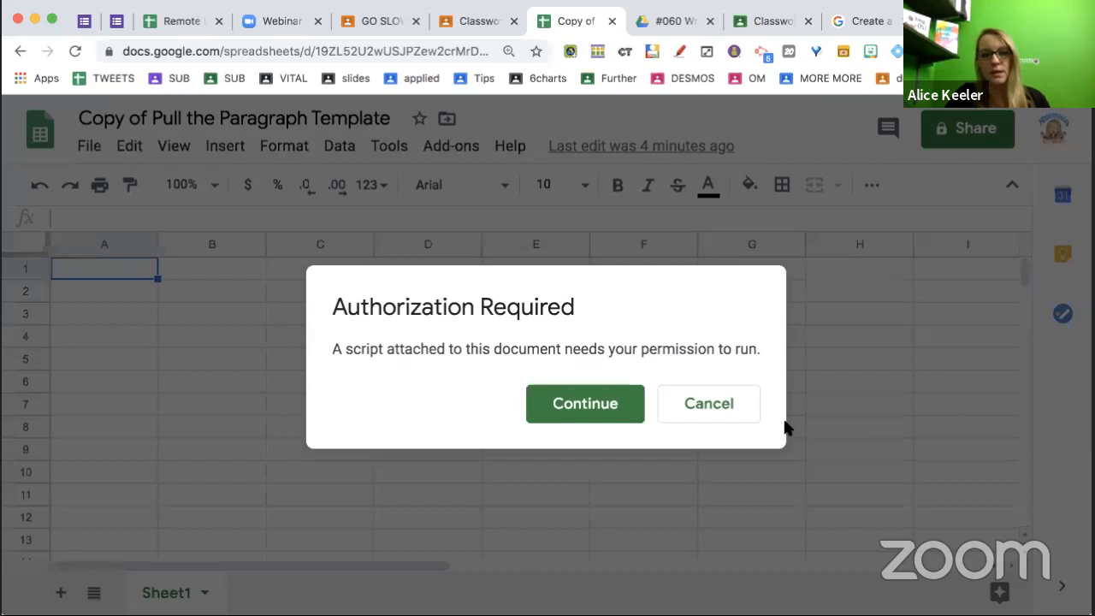
pyautogui.click(586, 403)
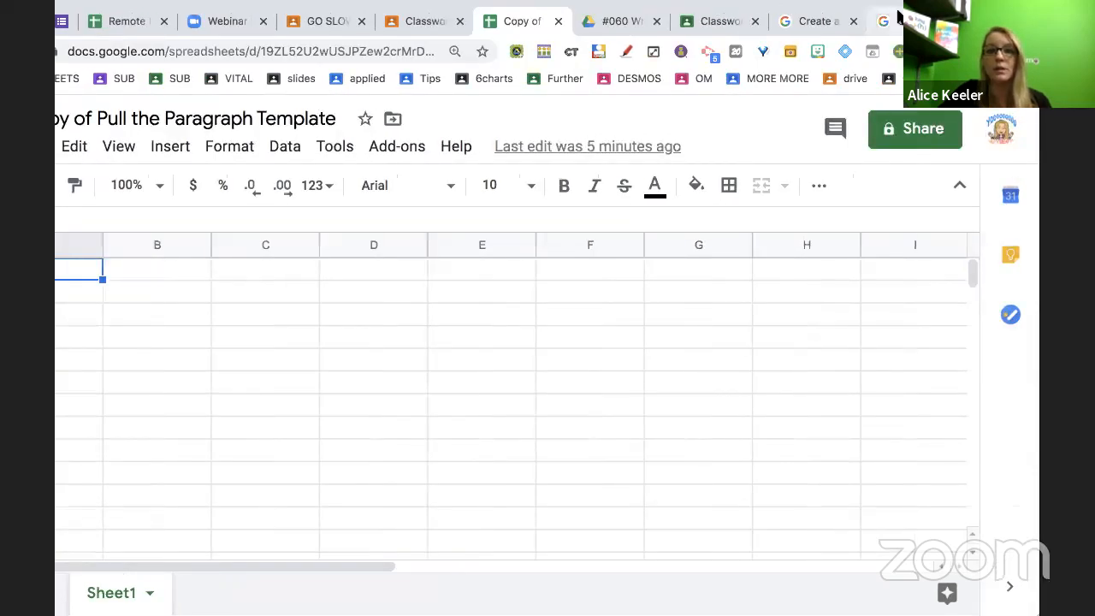
# - Switch to the default Google account and make another copy of the Pull the Paragraph template from alicekeeler.com/pulltheparagraph
pyautogui.click(1008, 135)
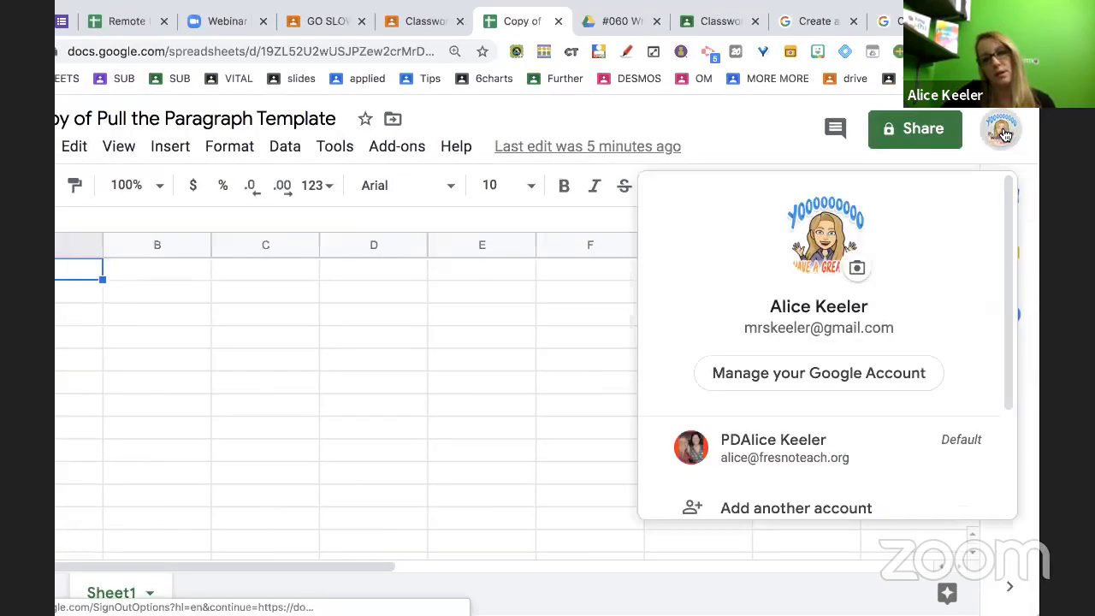
pyautogui.click(896, 438)
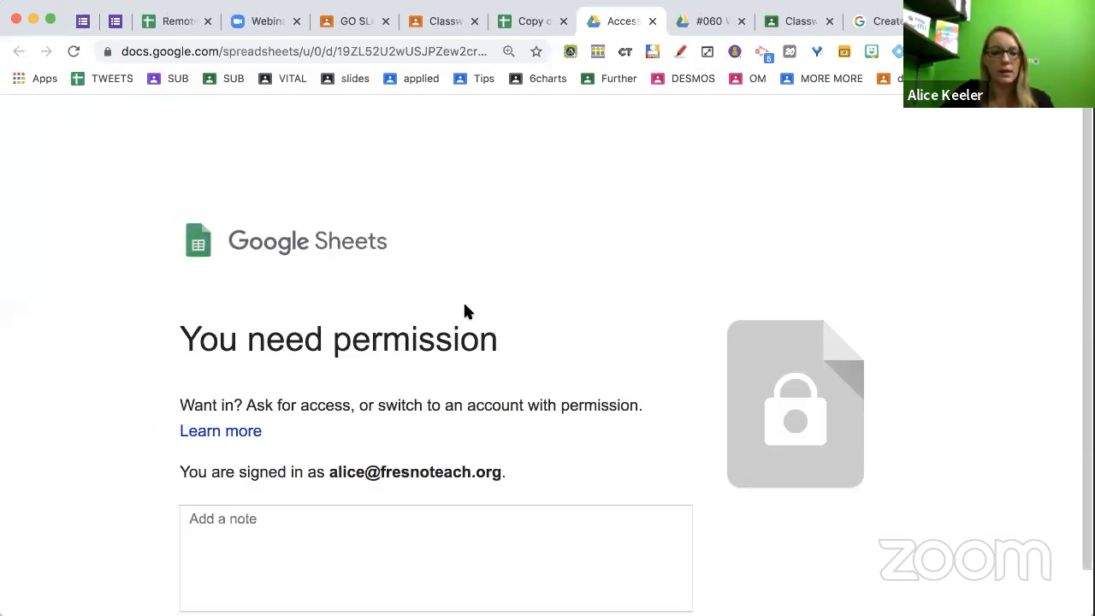
pyautogui.press('super+t')
pyautogui.write('alice')
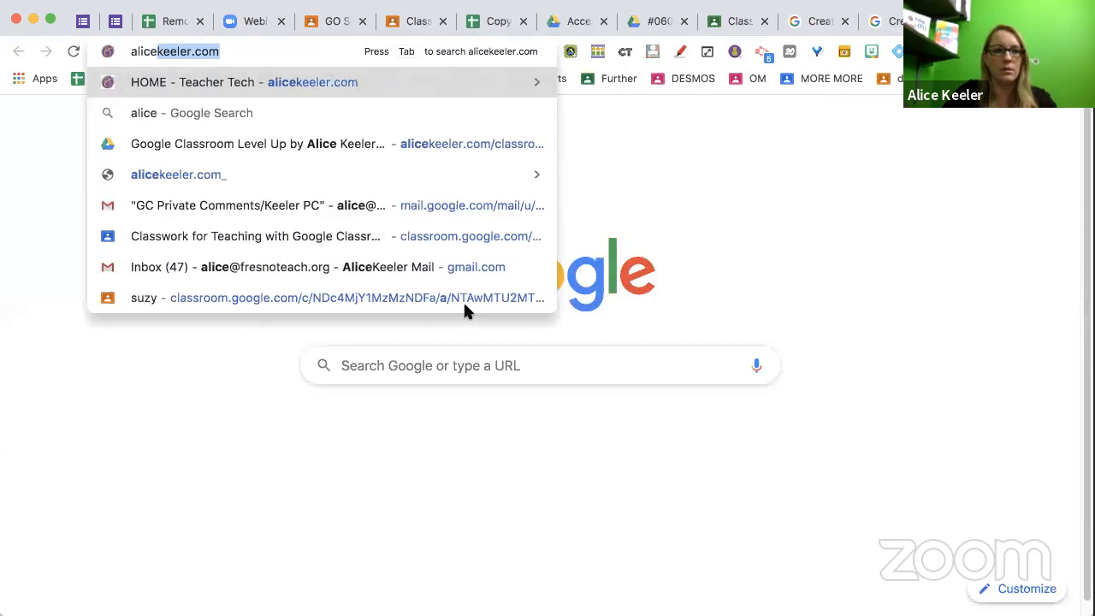
pyautogui.write('keeler.com/pu')
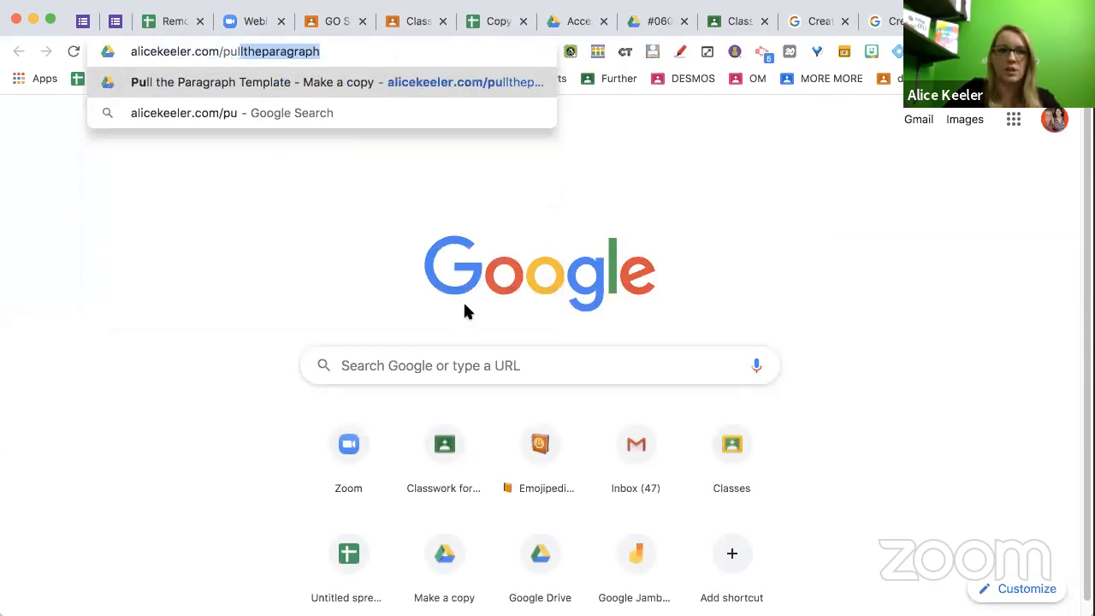
pyautogui.press('Return')
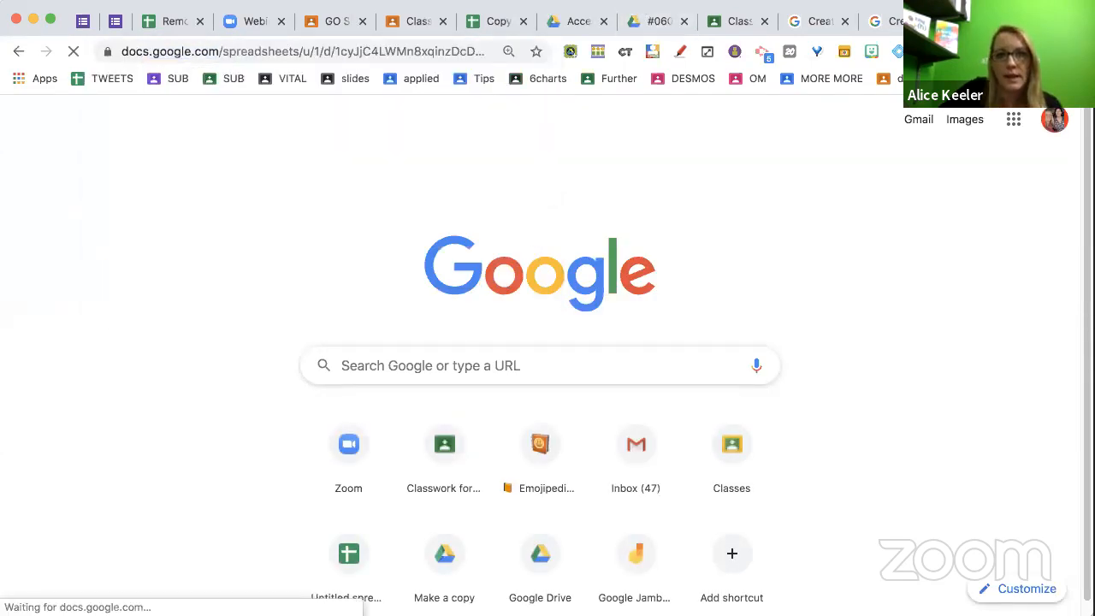
pyautogui.click(253, 468)
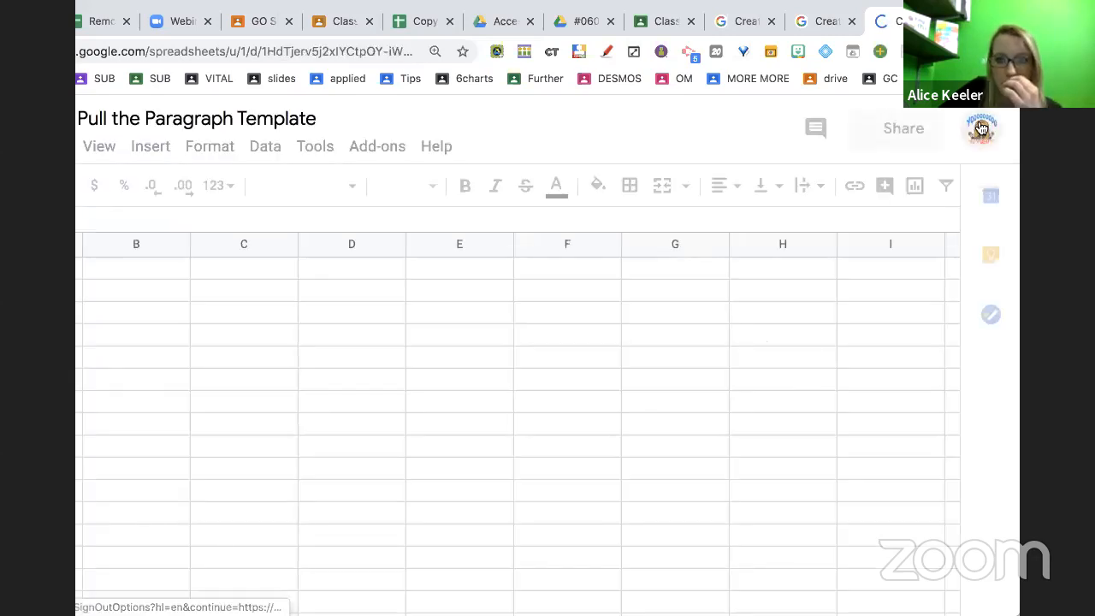
# - Sign out of all Google accounts and sign back in to the default account with its password
pyautogui.click(980, 128)
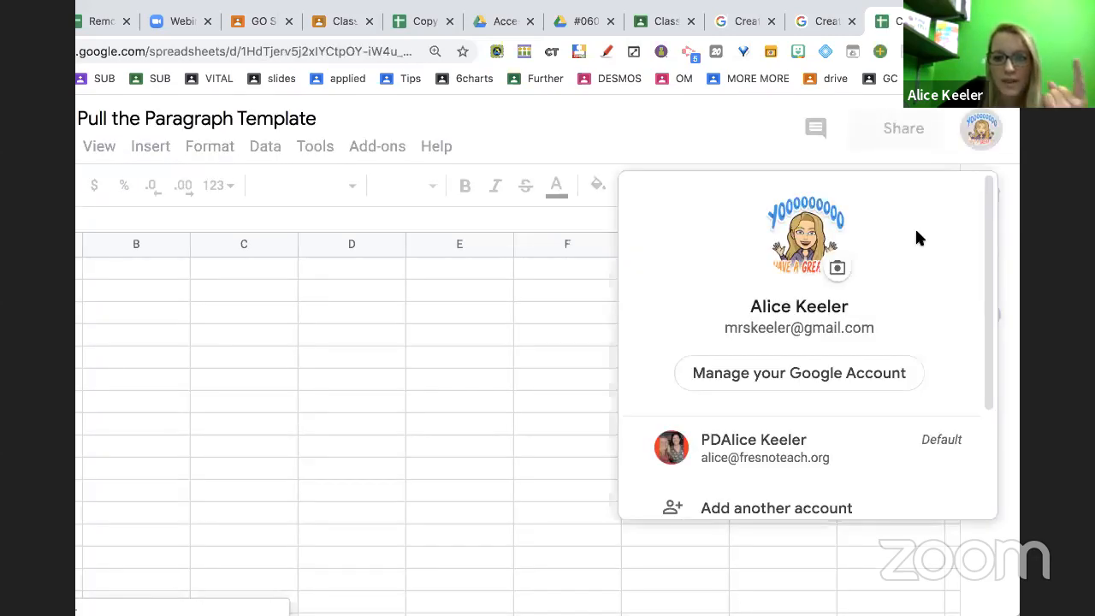
pyautogui.scroll(-3, 915, 231)
pyautogui.click(817, 420)
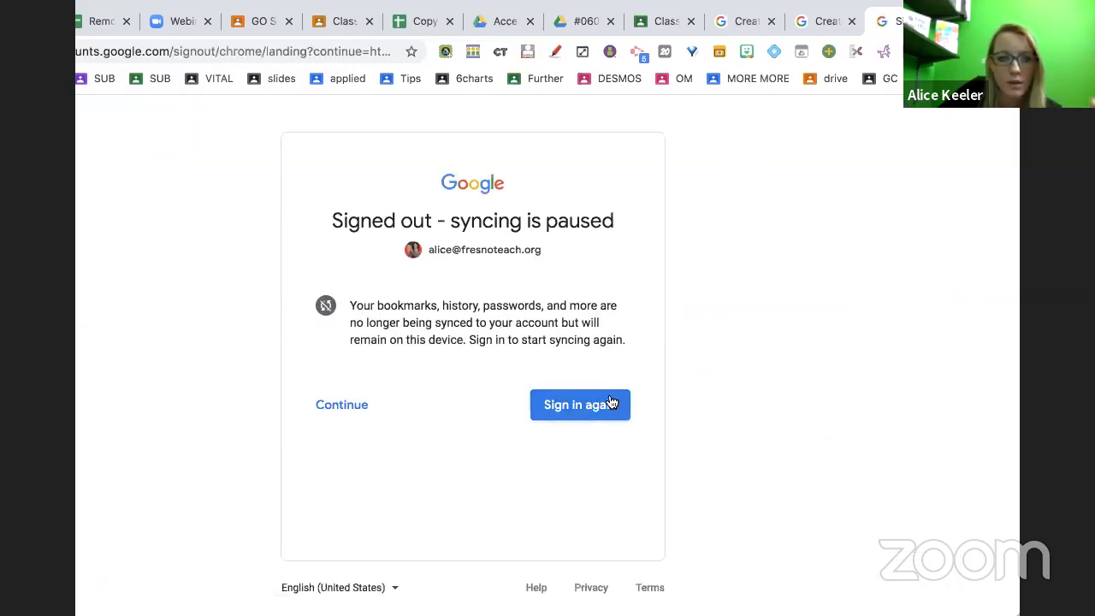
pyautogui.click(611, 404)
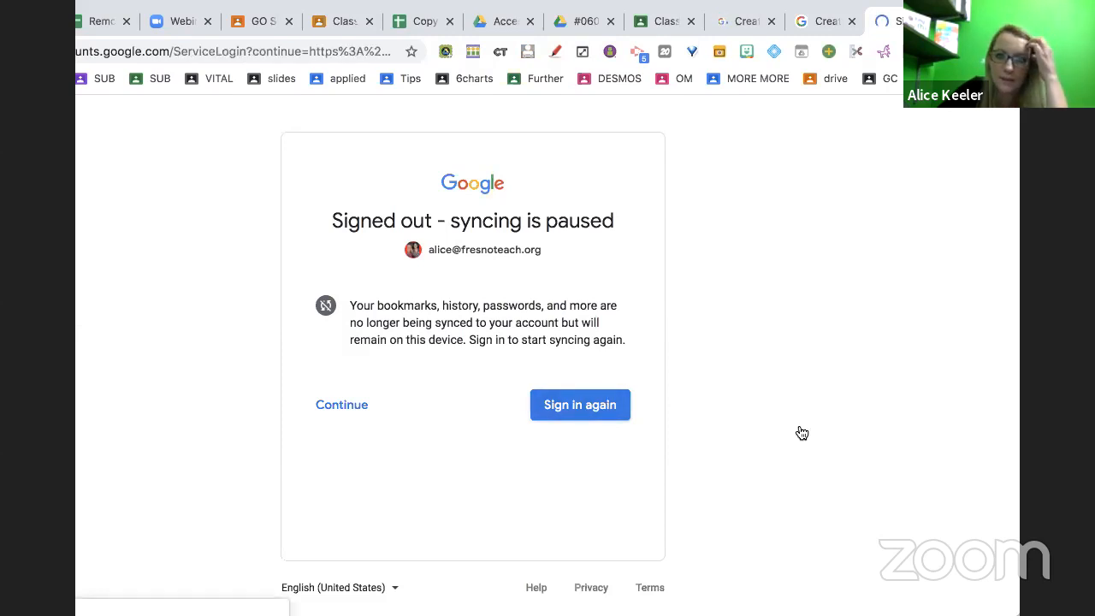
pyautogui.click(612, 363)
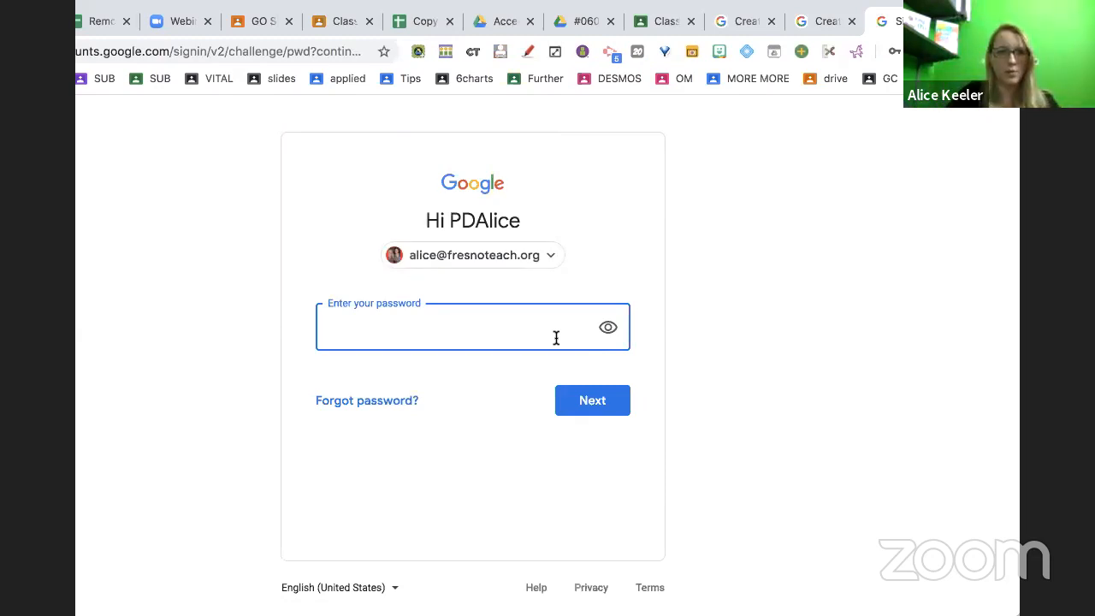
pyautogui.write('••••••••')
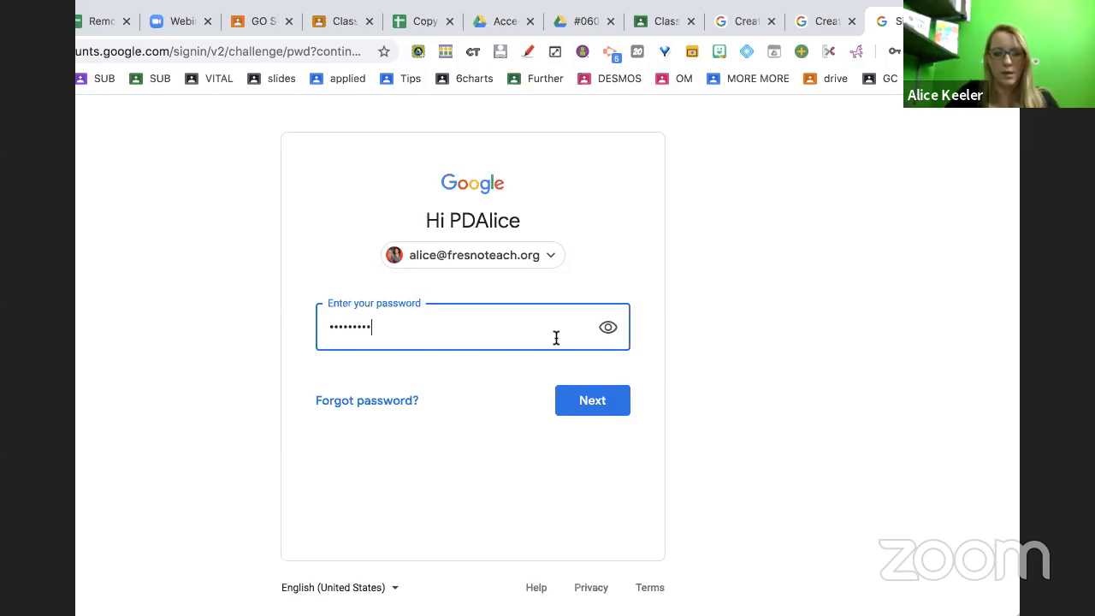
pyautogui.press('Return')
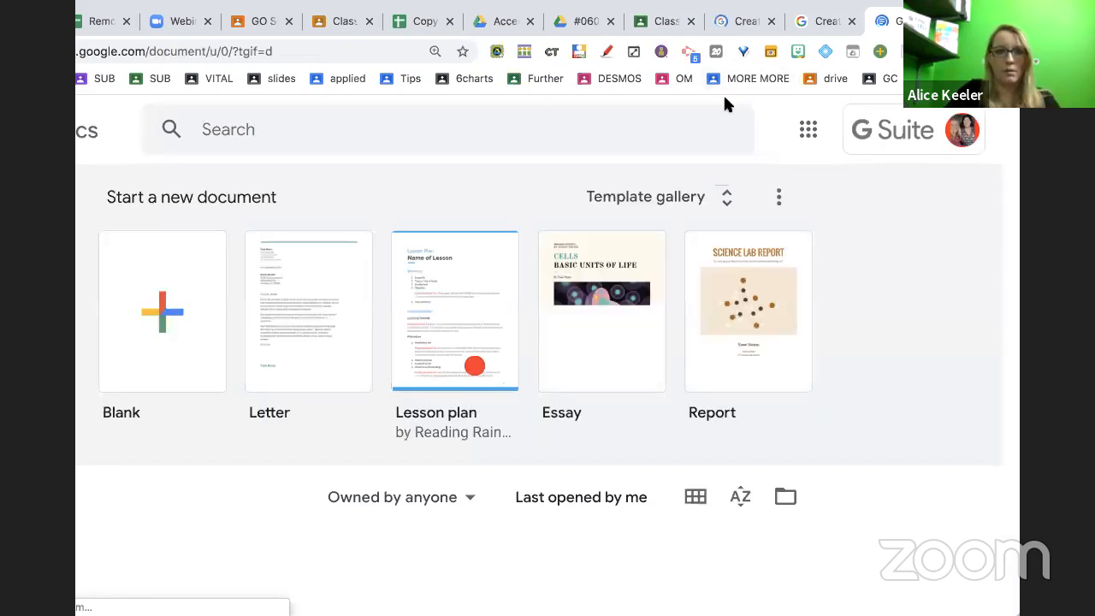
# - Check the earlier template copy's access under the newly signed-in account
pyautogui.click(424, 20)
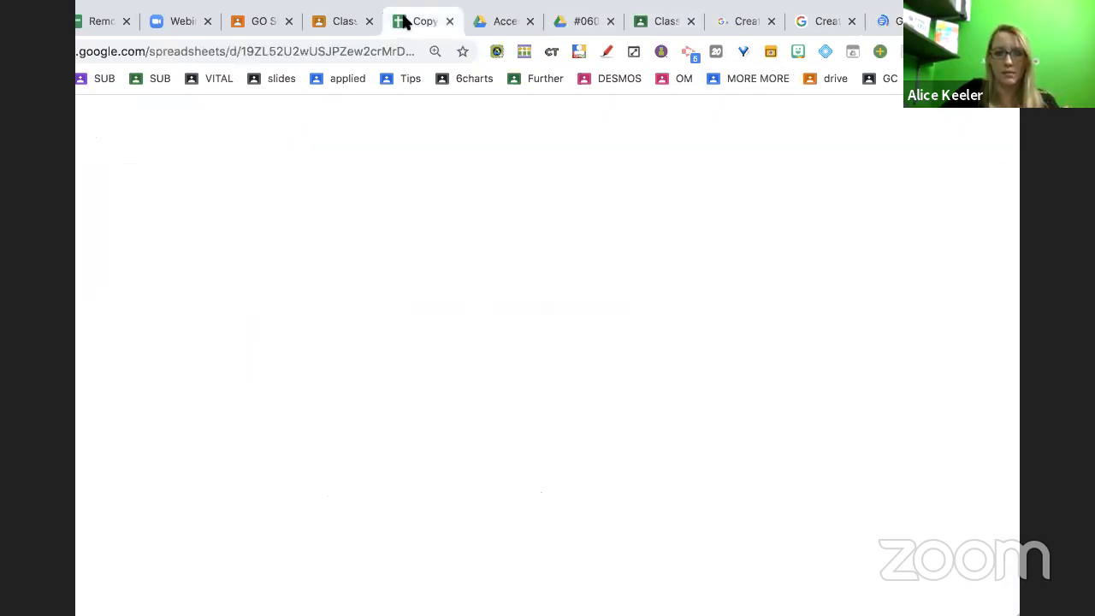
pyautogui.click(680, 401)
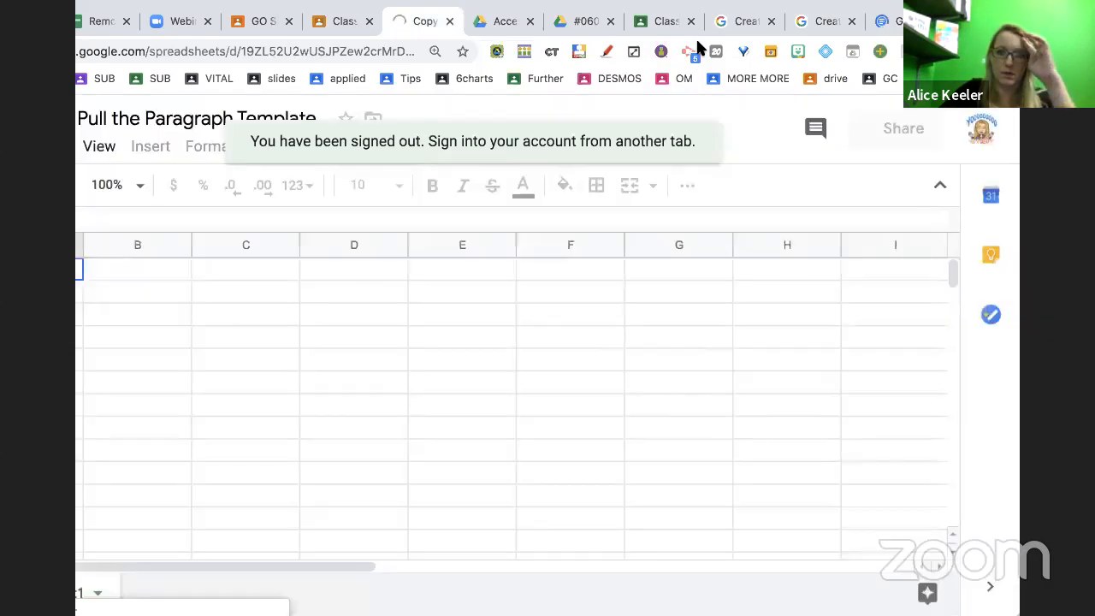
pyautogui.click(887, 26)
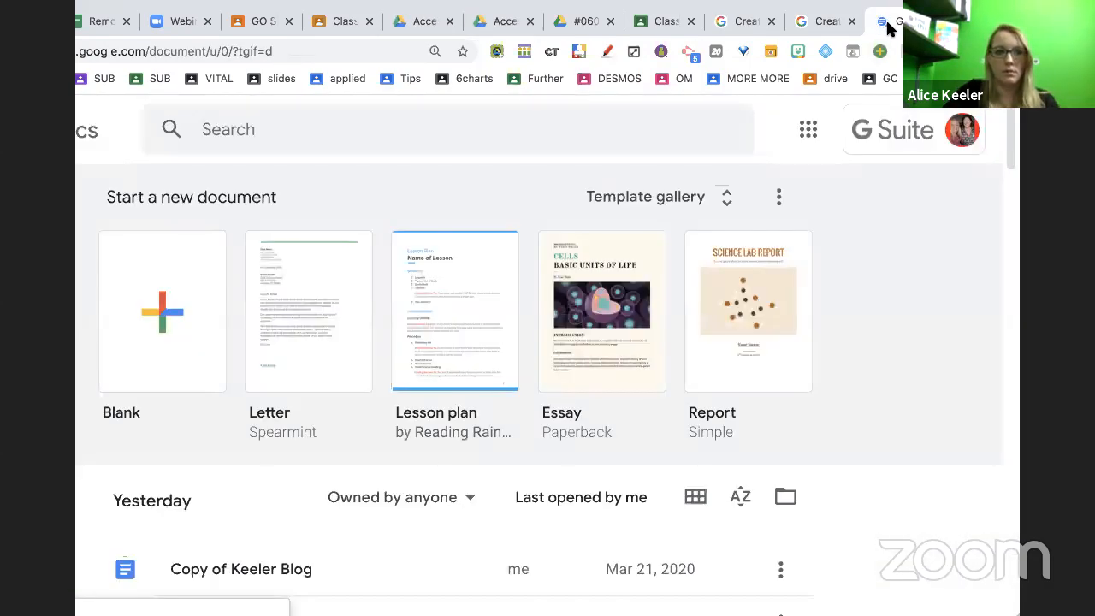
# - Make a fresh copy of the Pull the Paragraph template in the signed-in account from alicekeeler.com/pulltheparagraph
pyautogui.hotkey('ctrl', 't')
pyautogui.write('alicekeeler')
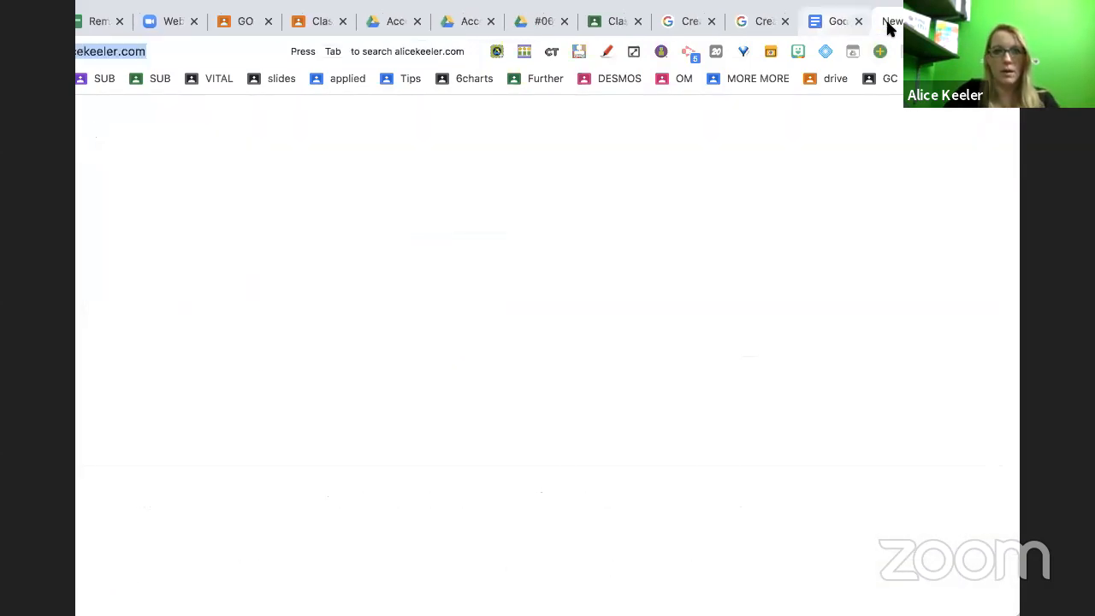
pyautogui.write('.com/pyll')
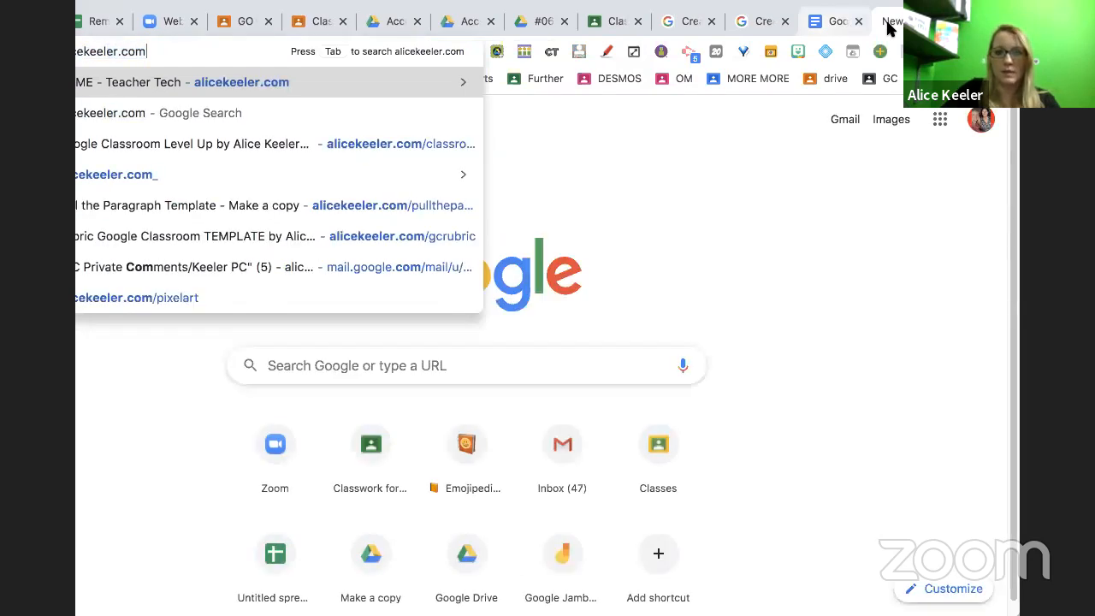
pyautogui.press('BackSpace')
pyautogui.press('BackSpace')
pyautogui.press('BackSpace')
pyautogui.write('yll')
pyautogui.press('BackSpace')
pyautogui.press('BackSpace')
pyautogui.press('BackSpace')
pyautogui.write('ull')
pyautogui.press('Return')
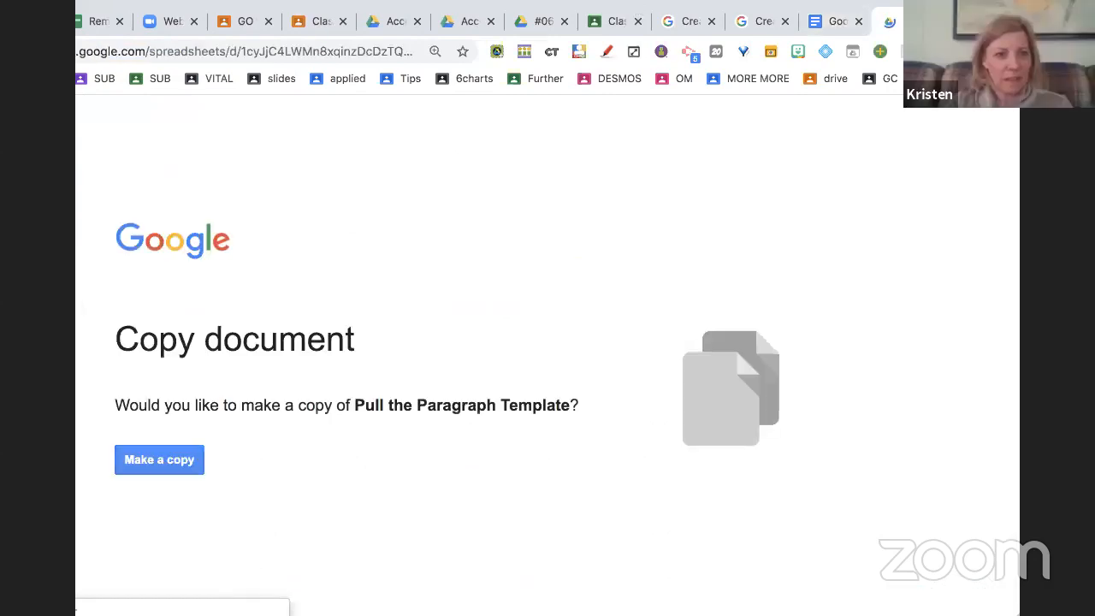
pyautogui.click(159, 458)
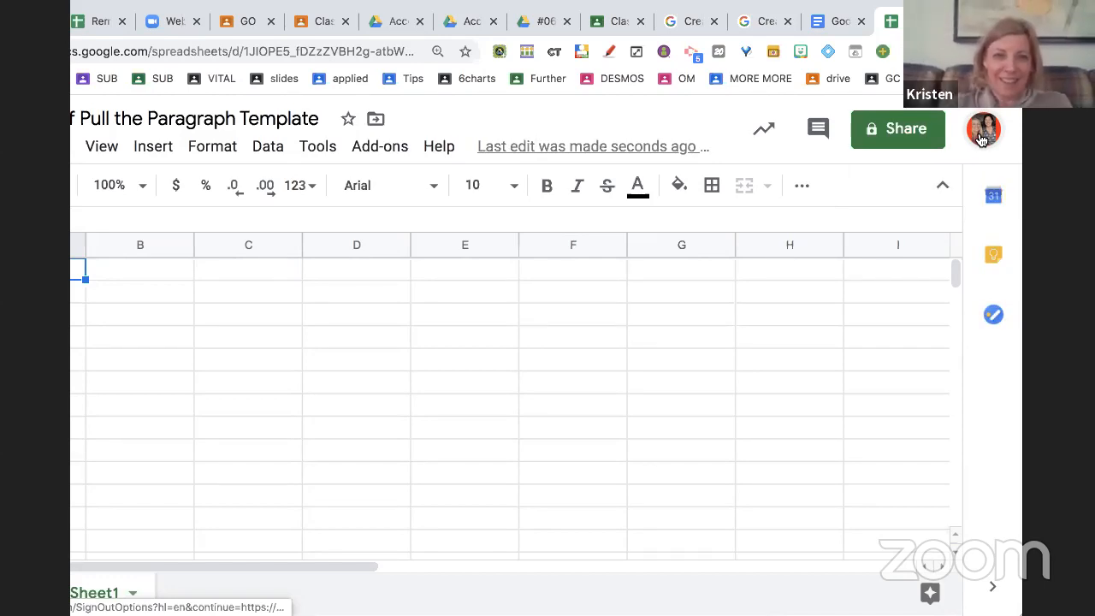
# - Check which Google accounts are signed in and signed out in the new template copy
pyautogui.click(981, 137)
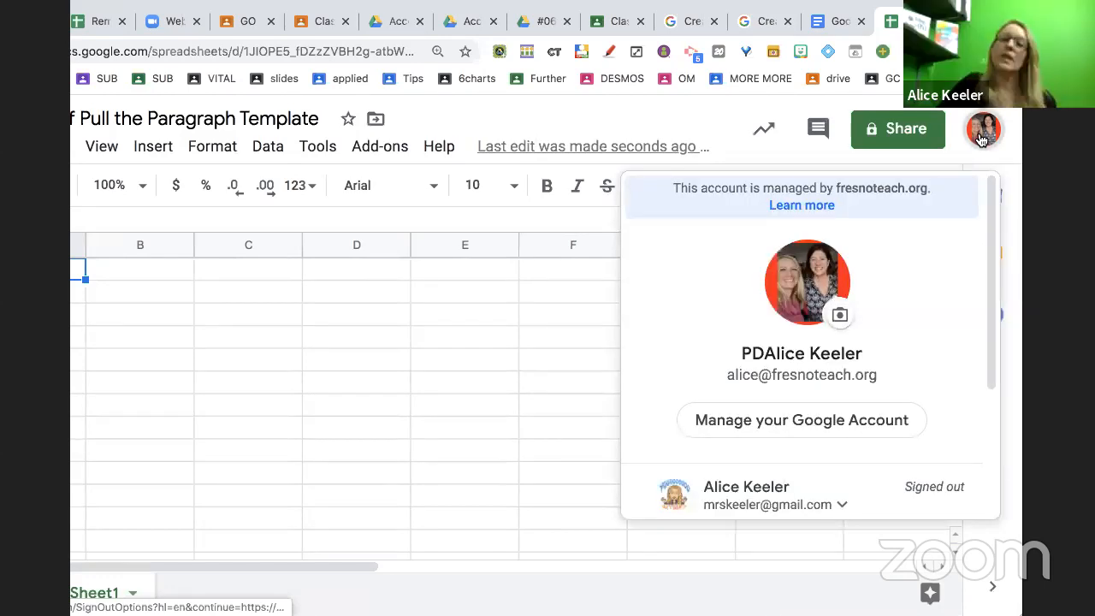
pyautogui.scroll(-3, 843, 343)
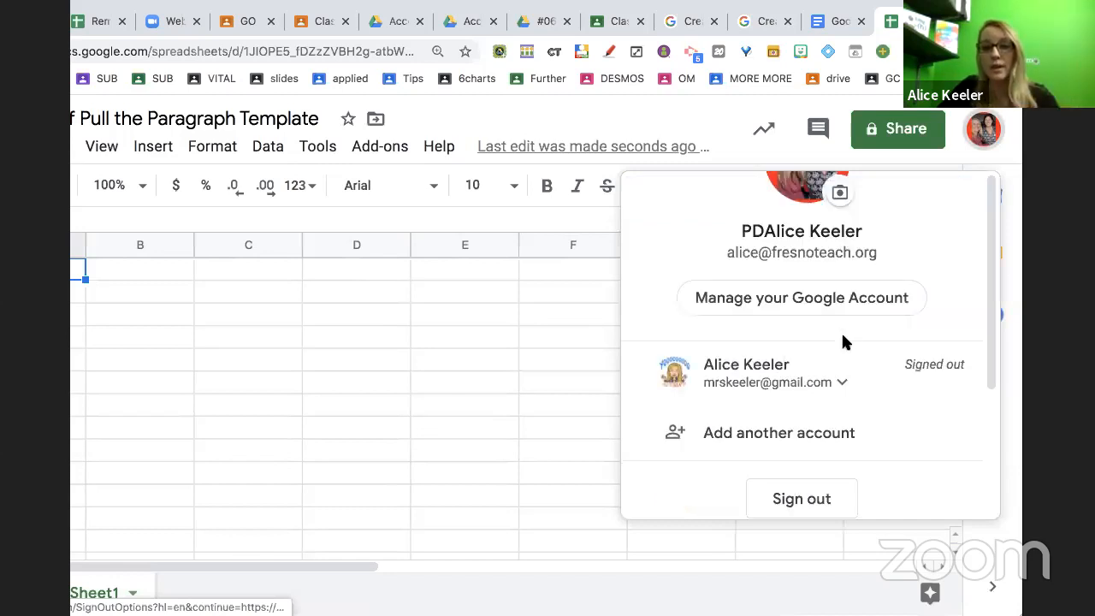
pyautogui.scroll(3, 843, 252)
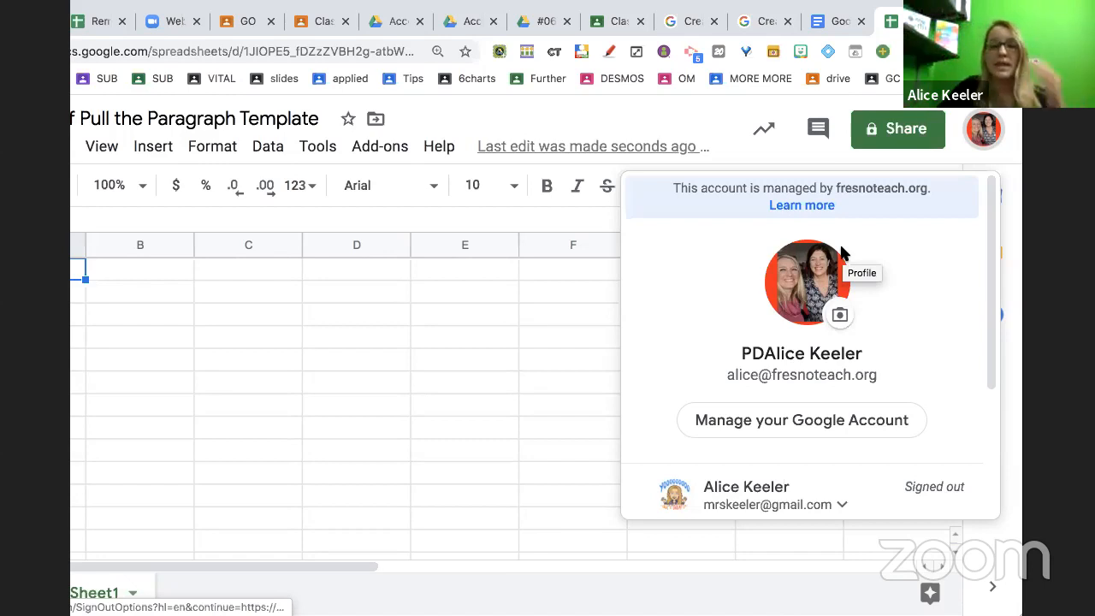
pyautogui.scroll(-1, 843, 252)
pyautogui.scroll(-2, 841, 255)
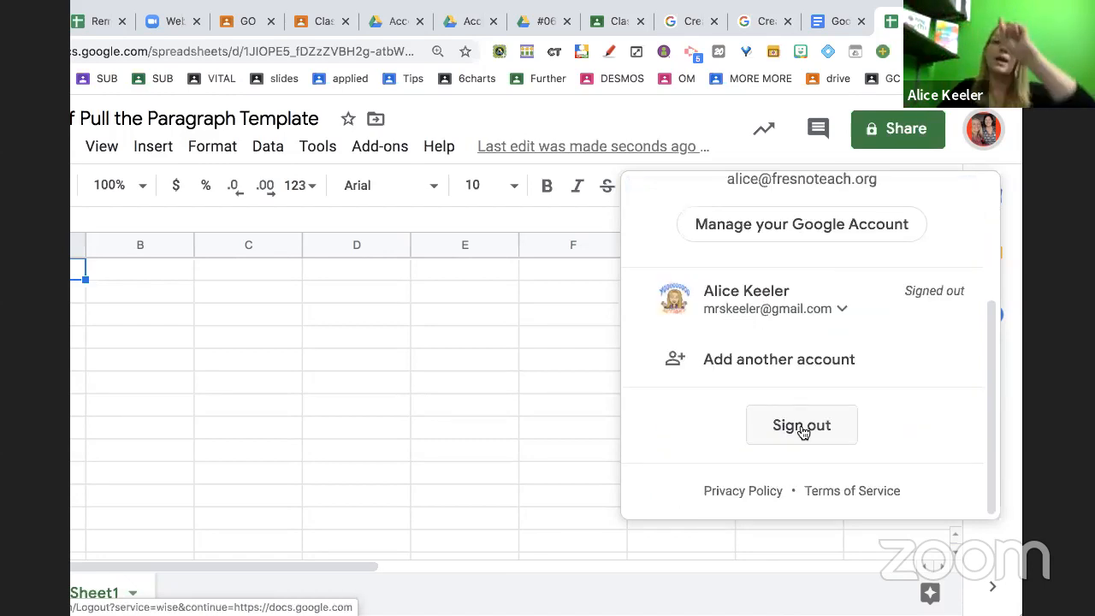
pyautogui.click(549, 414)
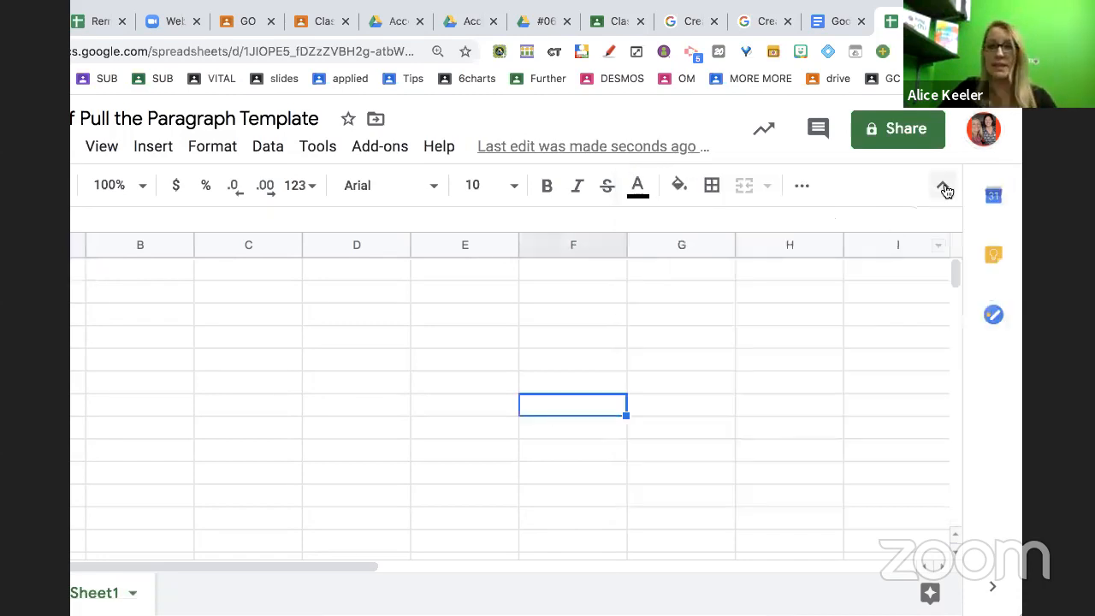
# - Look through the browser's list of other profiles and review the spreadsheet's Google account options again
pyautogui.click(976, 51)
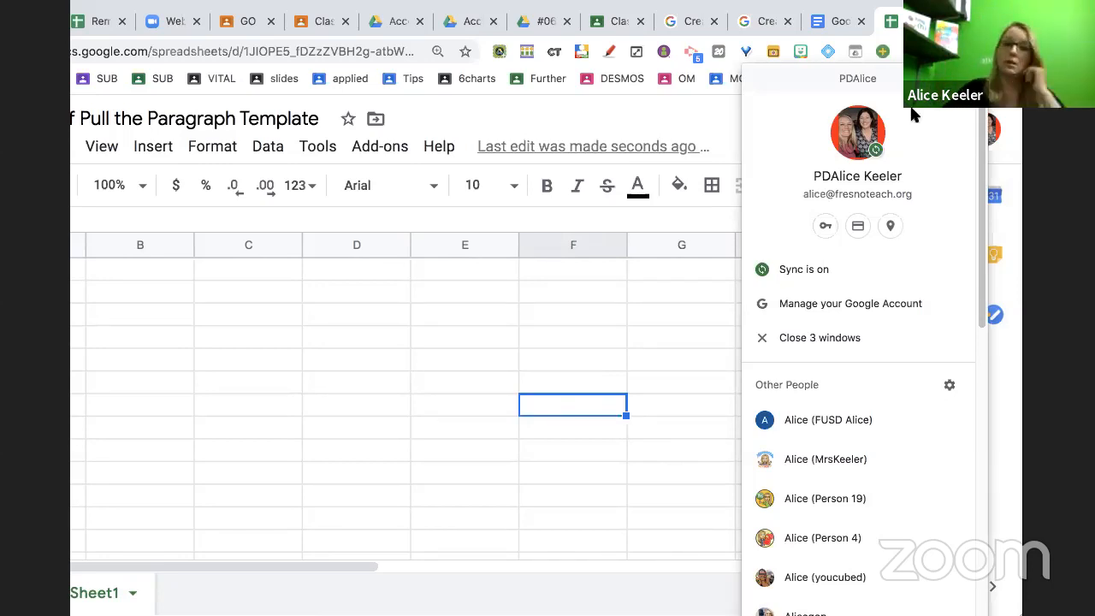
pyautogui.scroll(-10, 839, 418)
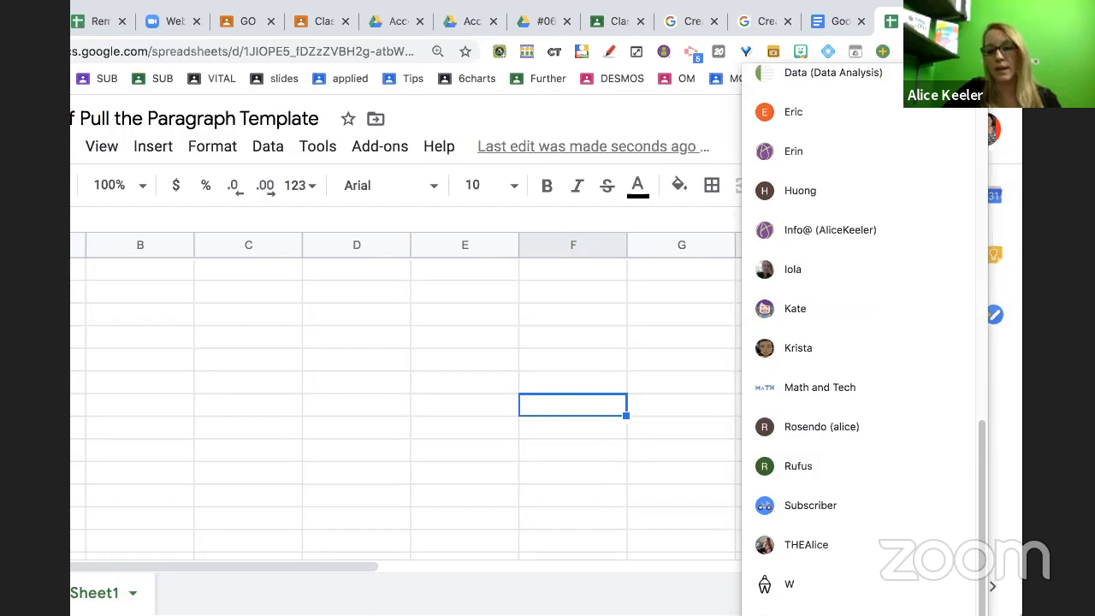
pyautogui.scroll(10, 819, 366)
pyautogui.scroll(-10, 819, 365)
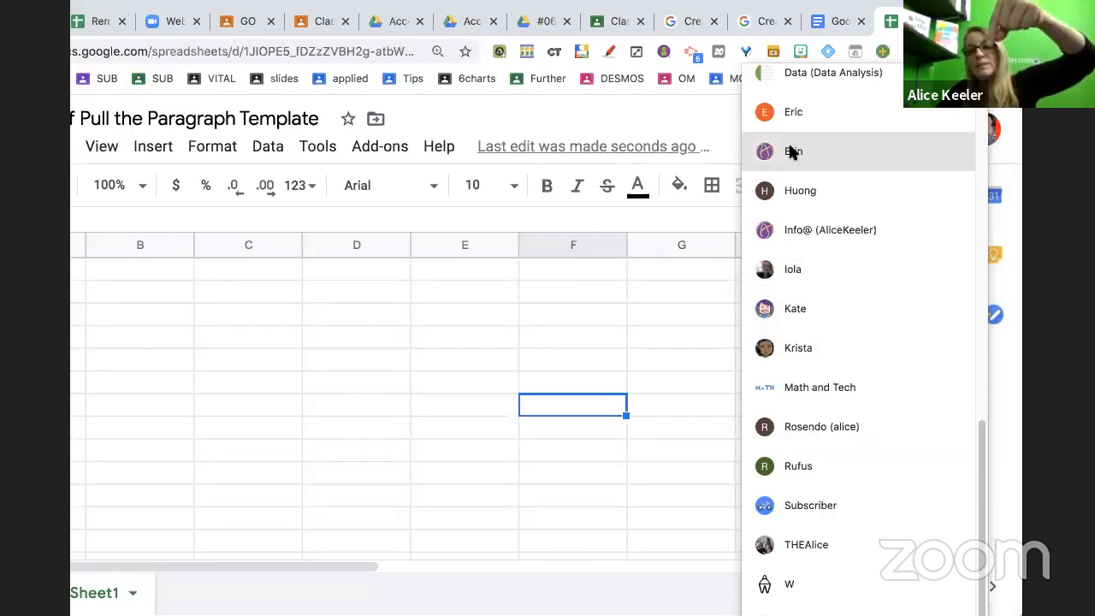
pyautogui.scroll(3, 831, 236)
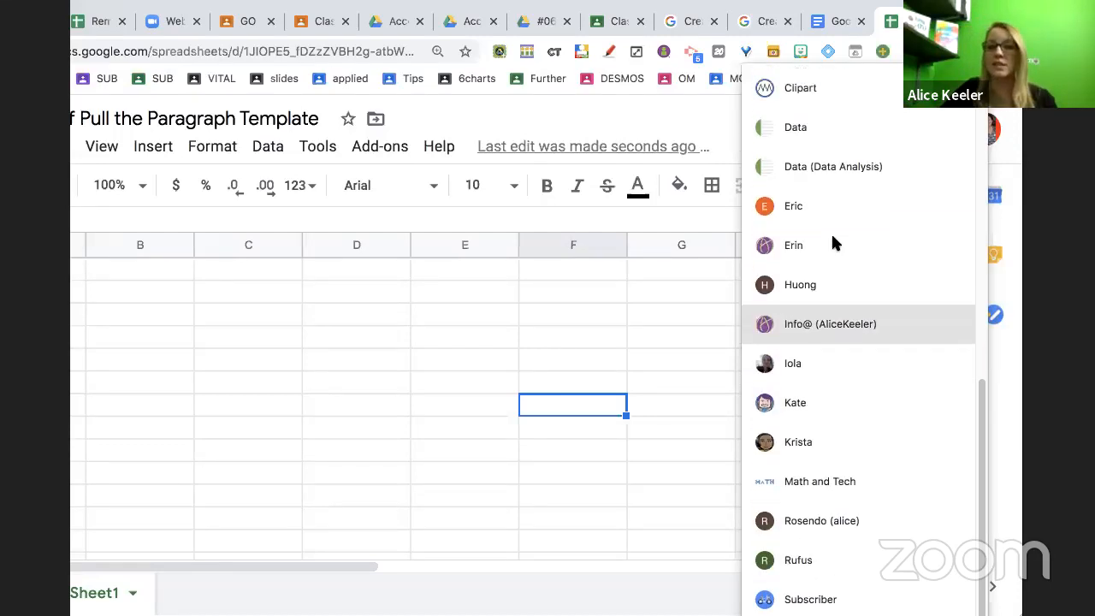
pyautogui.scroll(5, 831, 236)
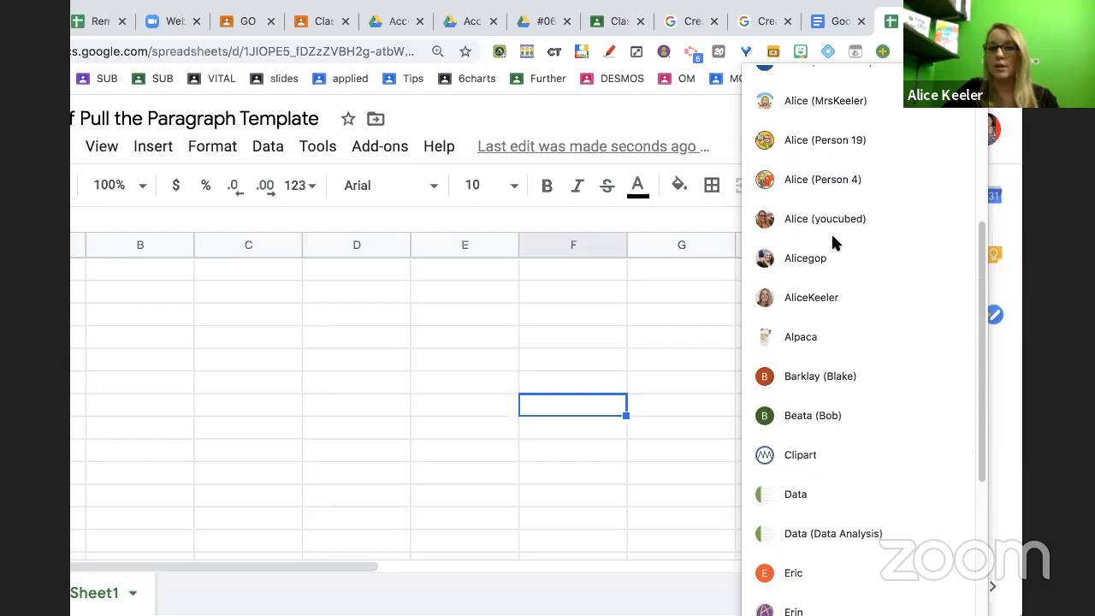
pyautogui.scroll(1, 831, 232)
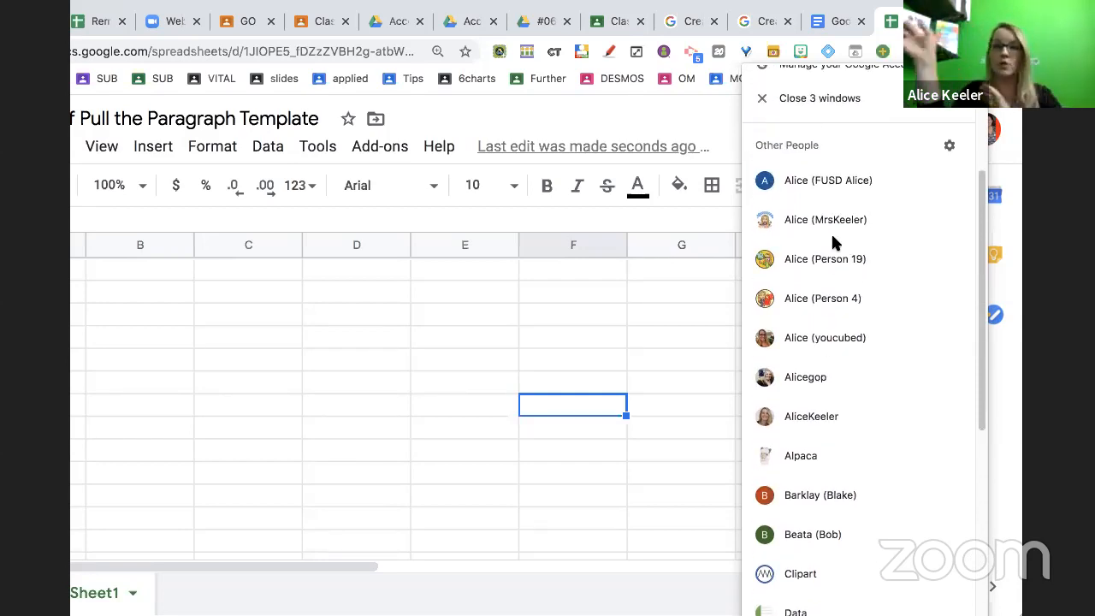
pyautogui.click(659, 112)
pyautogui.click(982, 129)
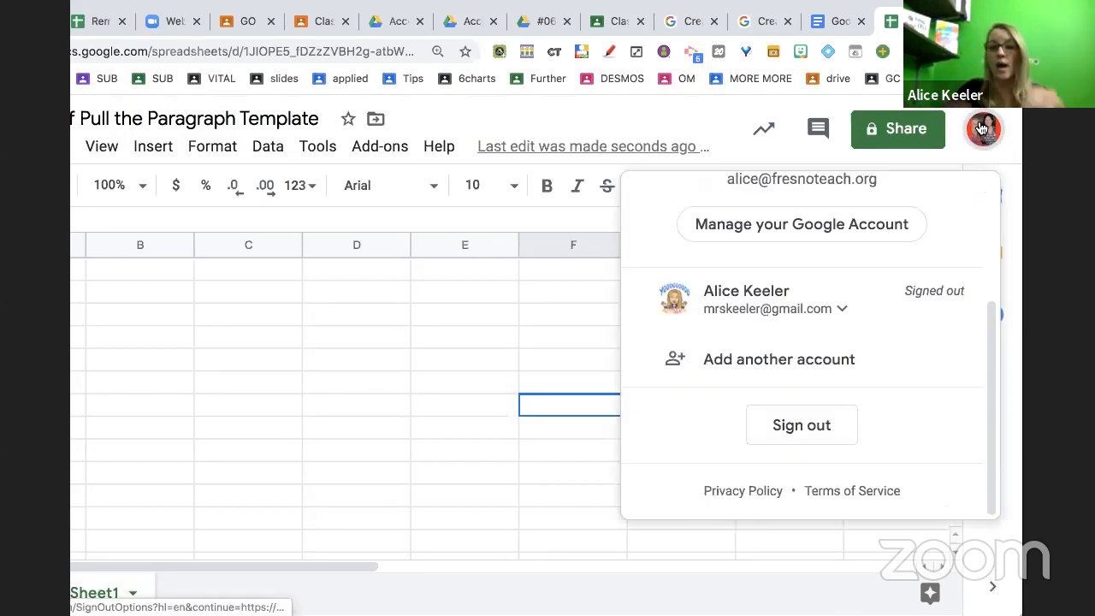
pyautogui.click(983, 128)
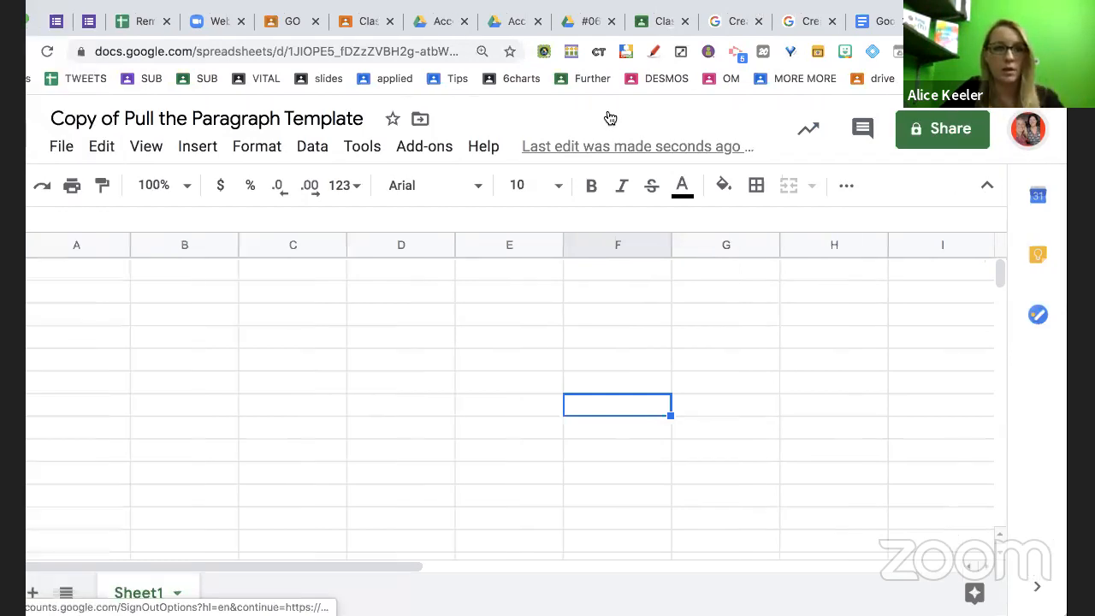
# - Launch the Pull the Paragraph sidebar in the template copy and authorize its attached script to run
pyautogui.click(382, 146)
pyautogui.scroll(-4, 454, 200)
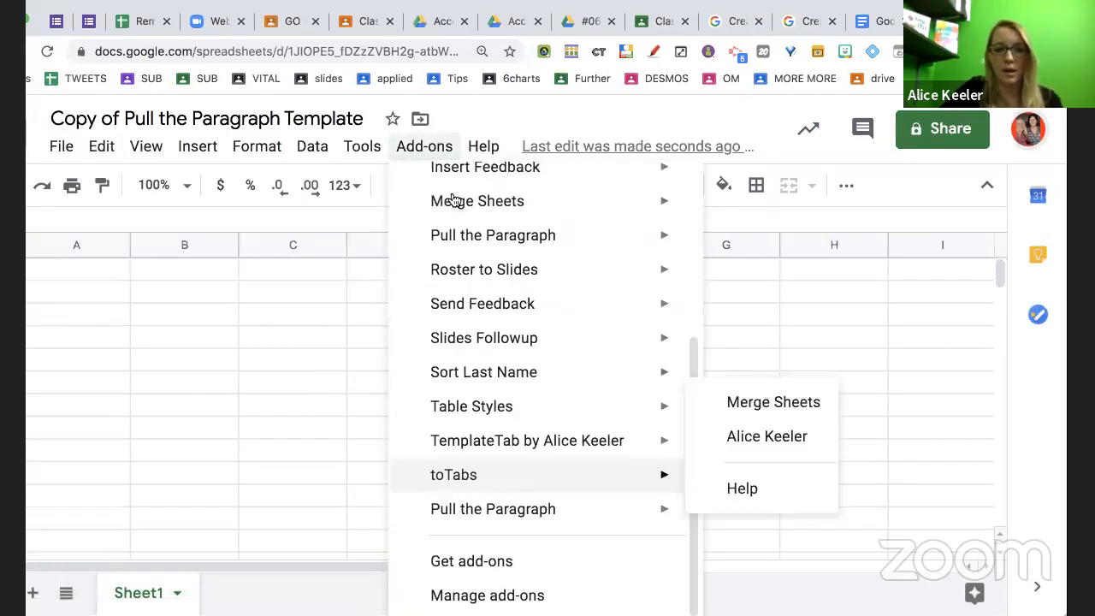
pyautogui.moveTo(511, 514)
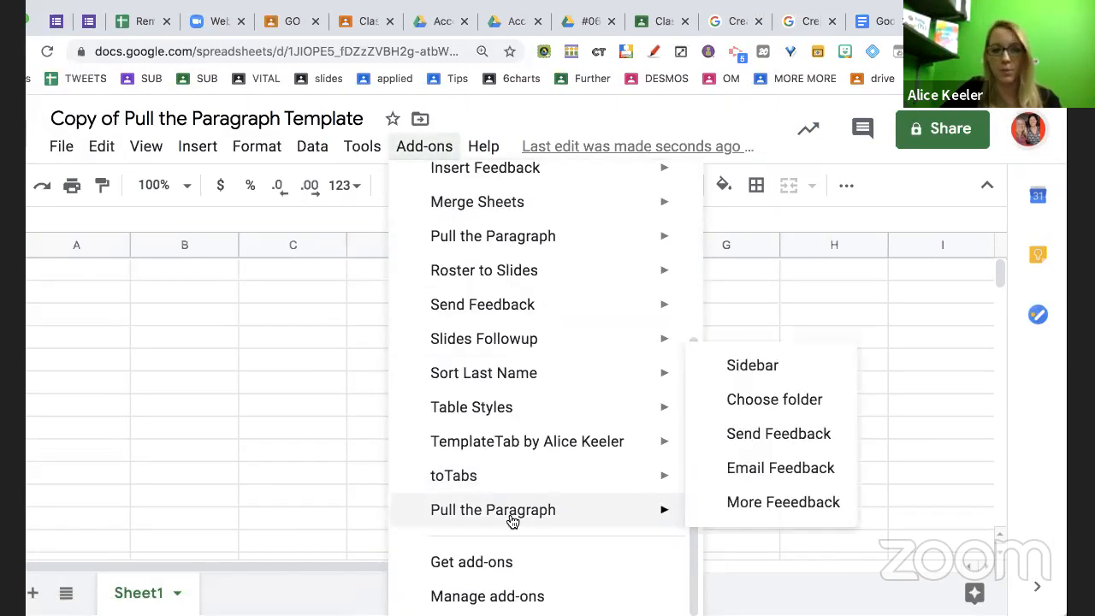
pyautogui.click(741, 376)
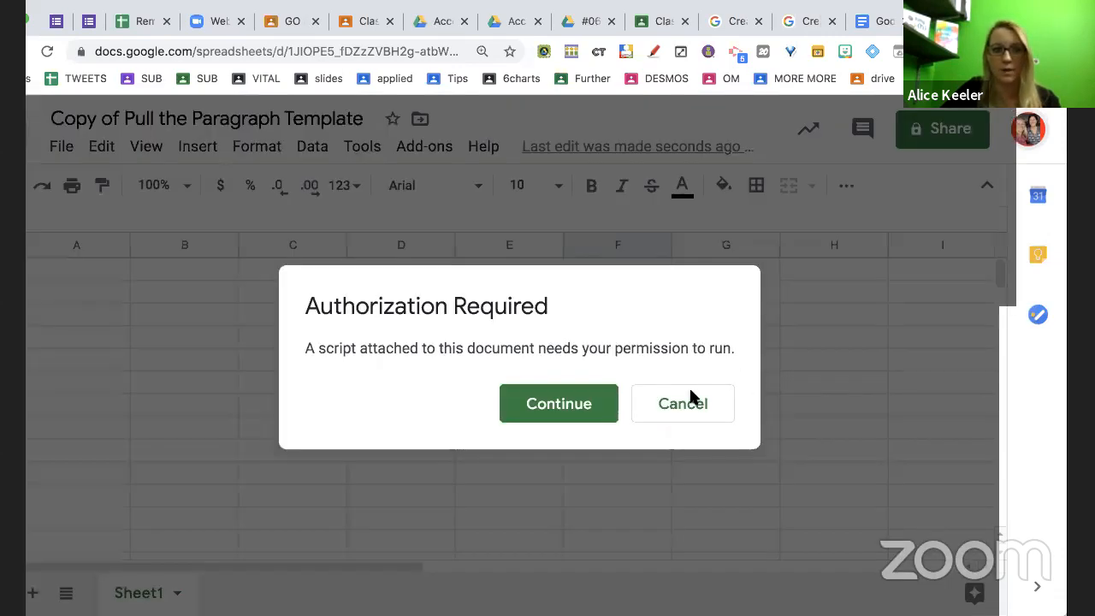
pyautogui.click(587, 401)
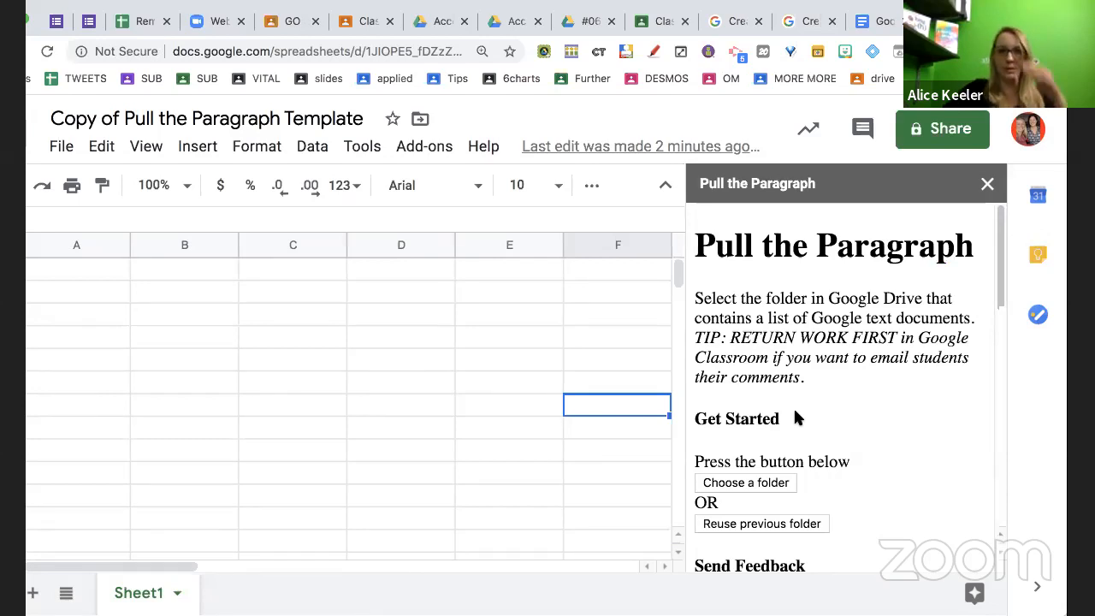
# - Switch to Google Classroom and show the turned-in student work for the assignment #060 Write me a Google Doc
pyautogui.click(352, 24)
pyautogui.click(516, 435)
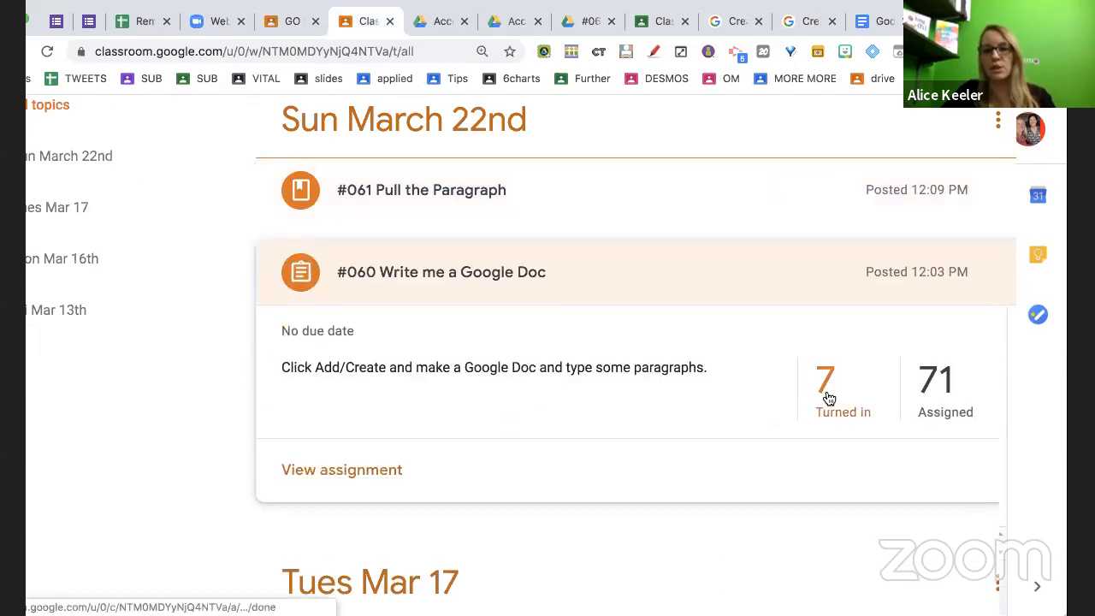
pyautogui.click(827, 396)
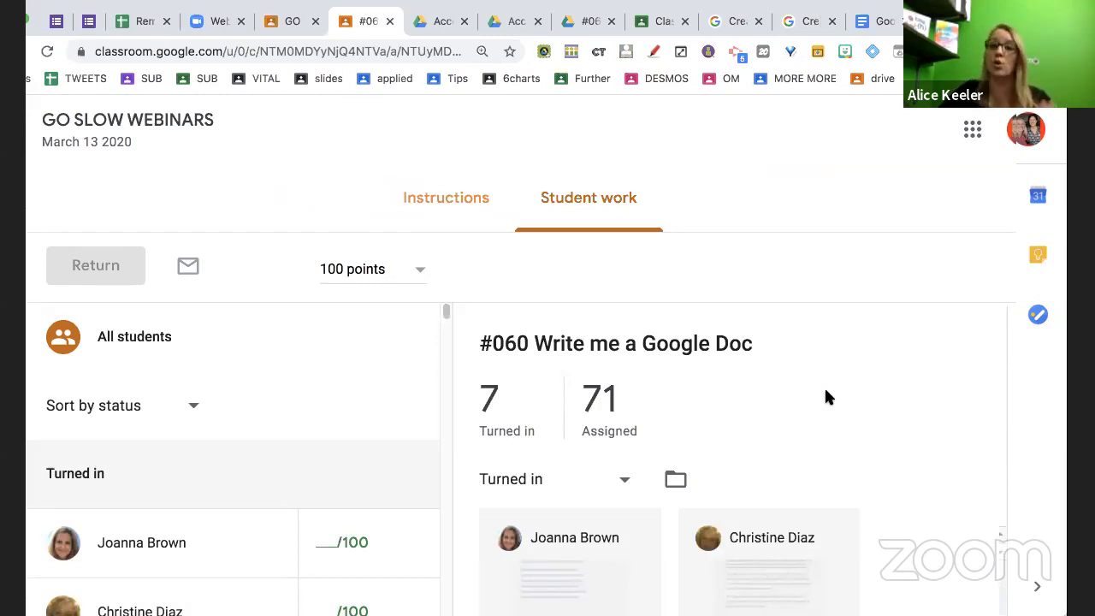
pyautogui.scroll(-1, 826, 395)
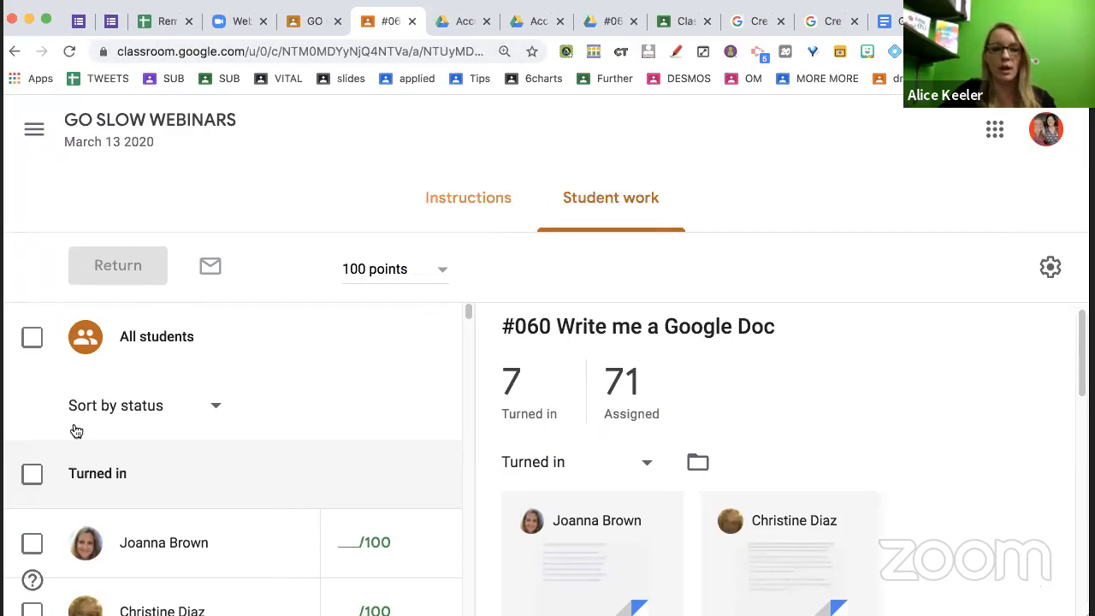
# - Return all turned-in work with the comment "AK: I am returning without a score so I can leave you feedback. Stay tuned."
pyautogui.click(32, 474)
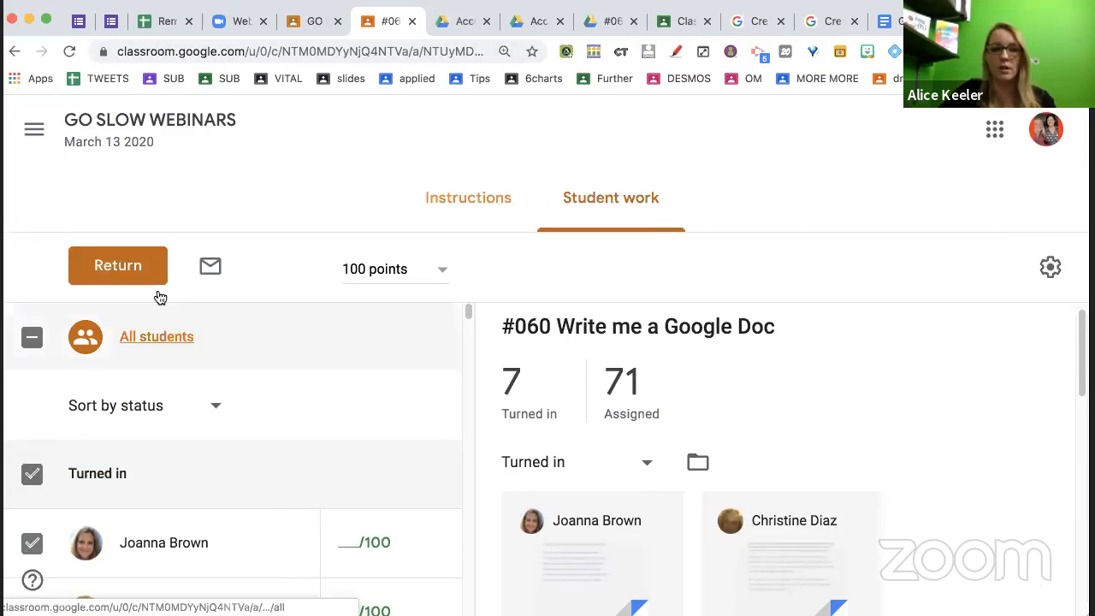
pyautogui.click(128, 264)
pyautogui.scroll(-3, 457, 434)
pyautogui.click(425, 501)
pyautogui.write('AK: I am treturning without')
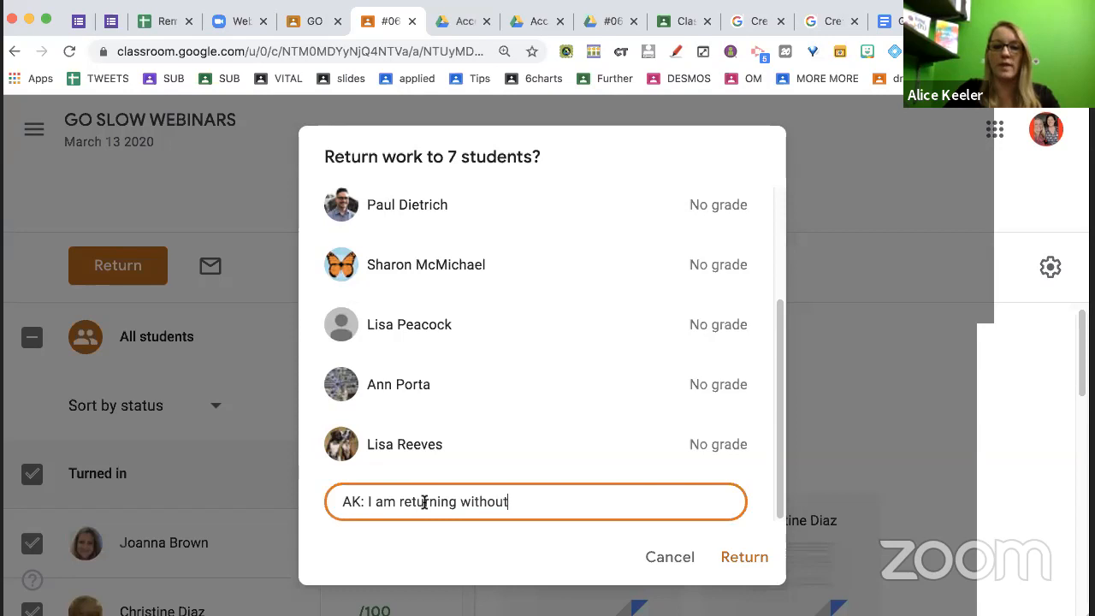
pyautogui.write(' a score so I can leave you feedback. ')
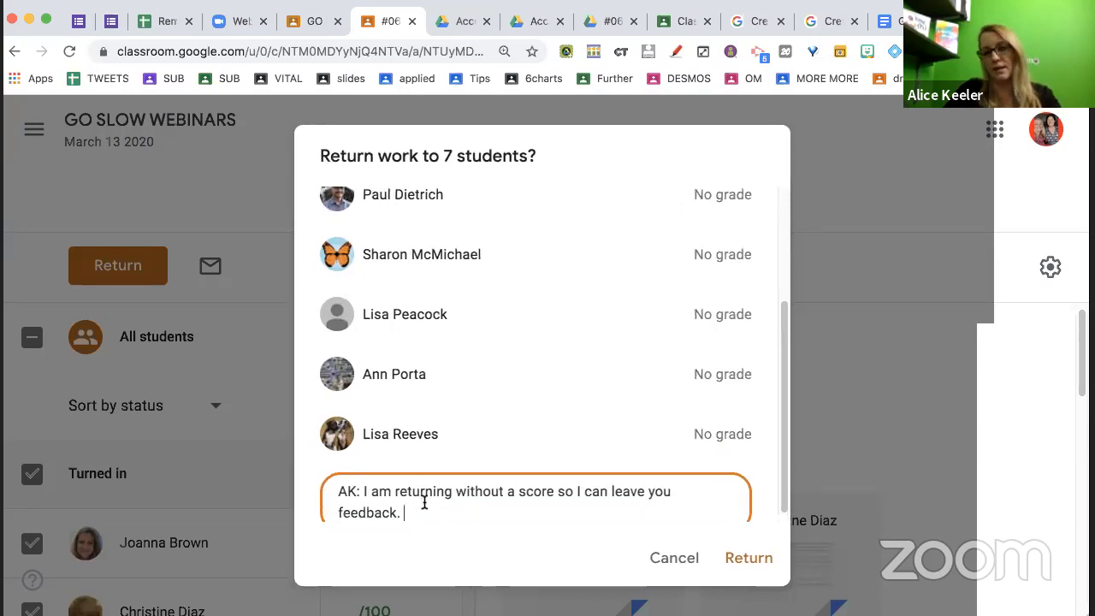
pyautogui.write('Stay tue')
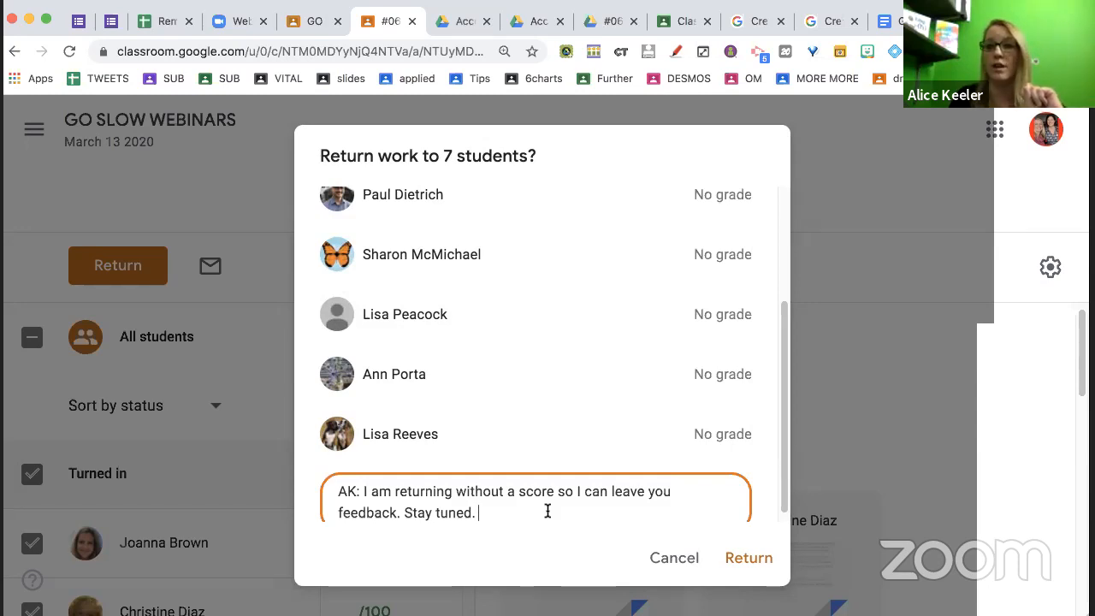
pyautogui.click(735, 561)
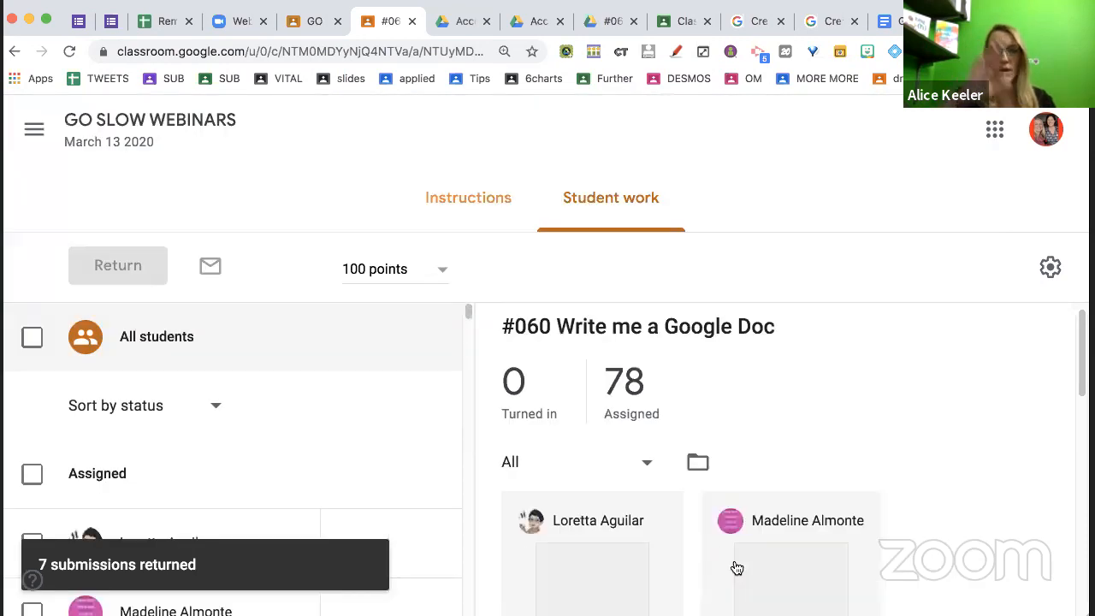
# - Back in the template spreadsheet, pull the students' Google Docs from the Drive folder #060 Write me a Google Doc
pyautogui.click(980, 21)
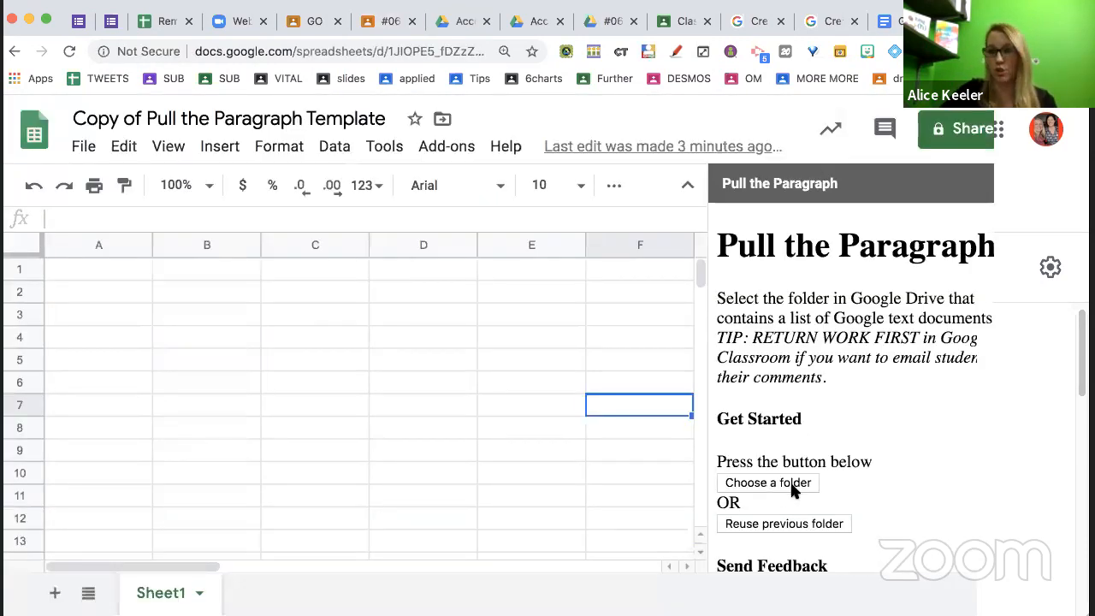
pyautogui.click(742, 486)
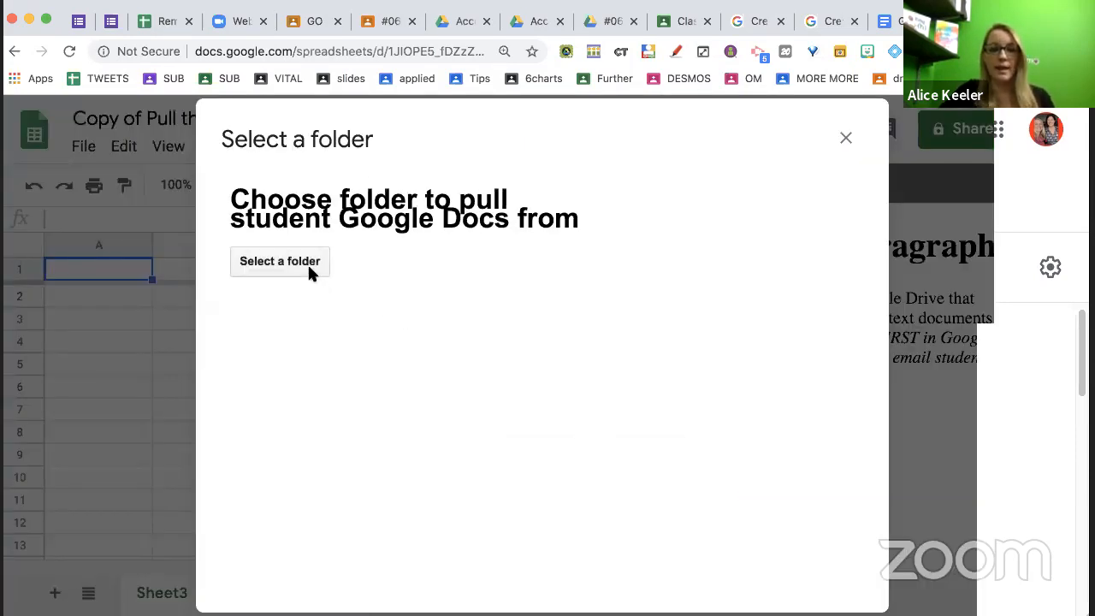
pyautogui.click(309, 266)
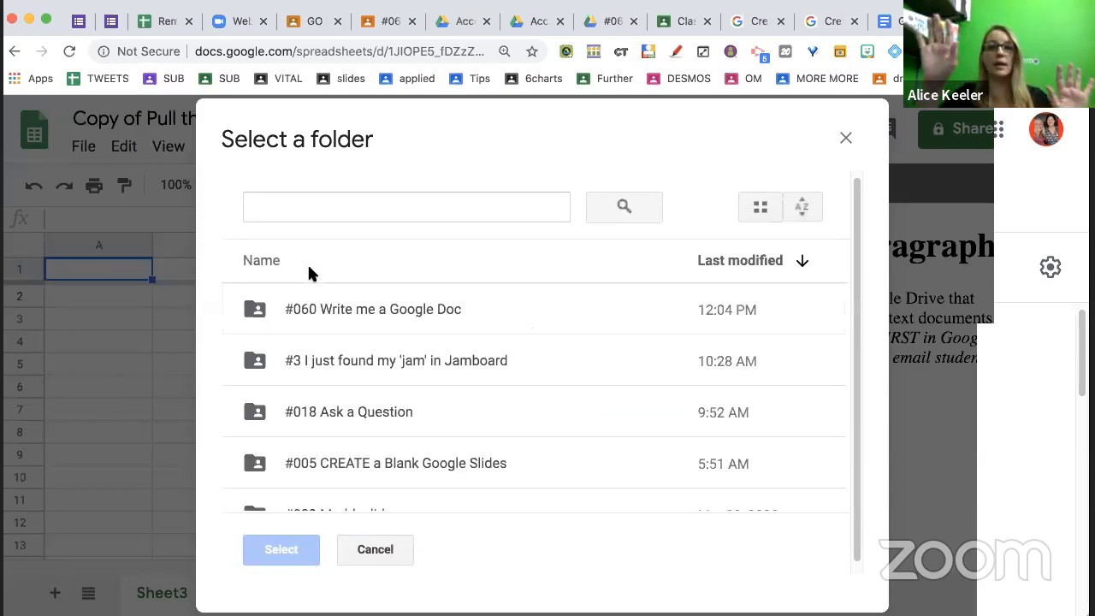
pyautogui.click(314, 309)
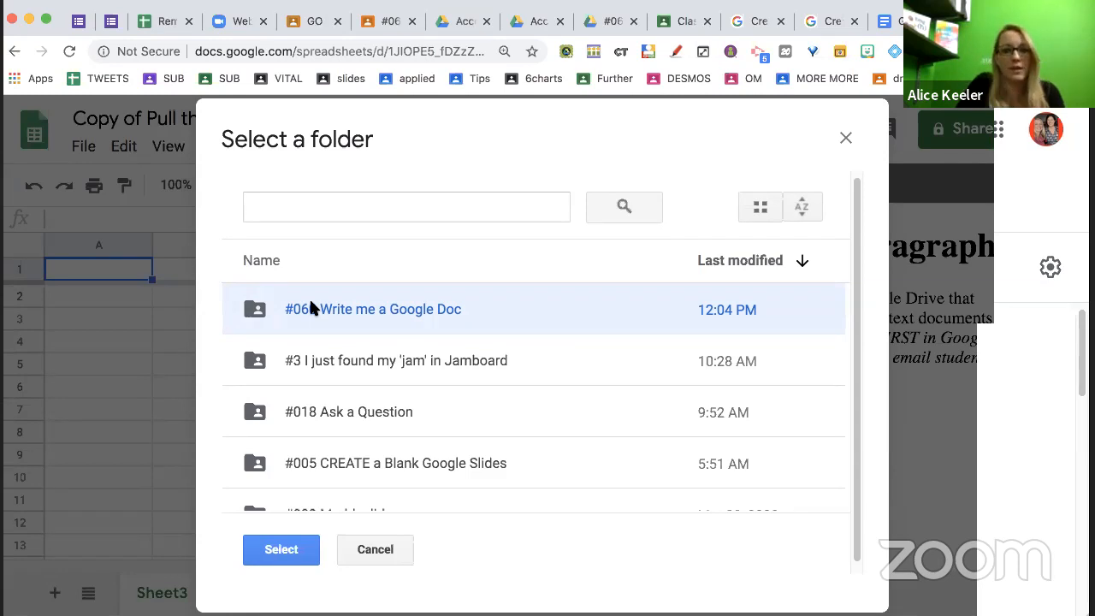
pyautogui.click(276, 548)
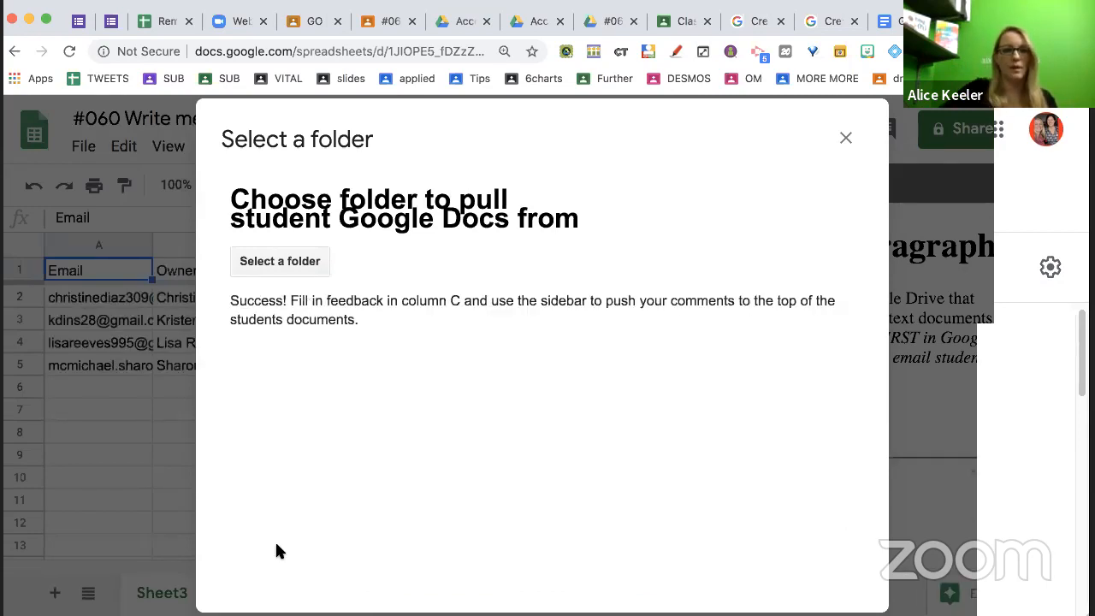
pyautogui.click(846, 138)
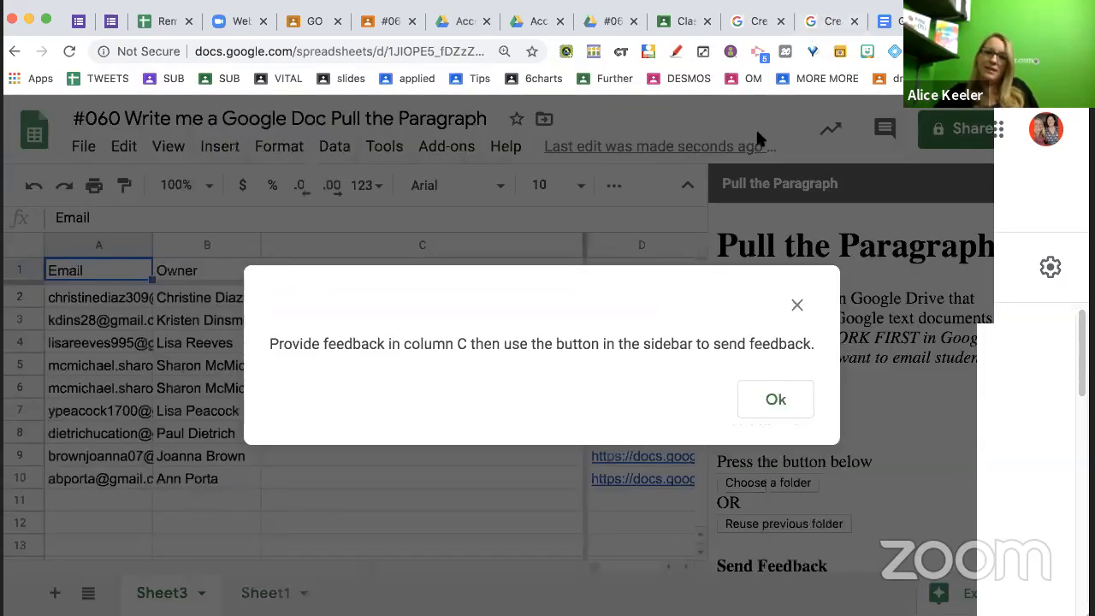
pyautogui.click(788, 382)
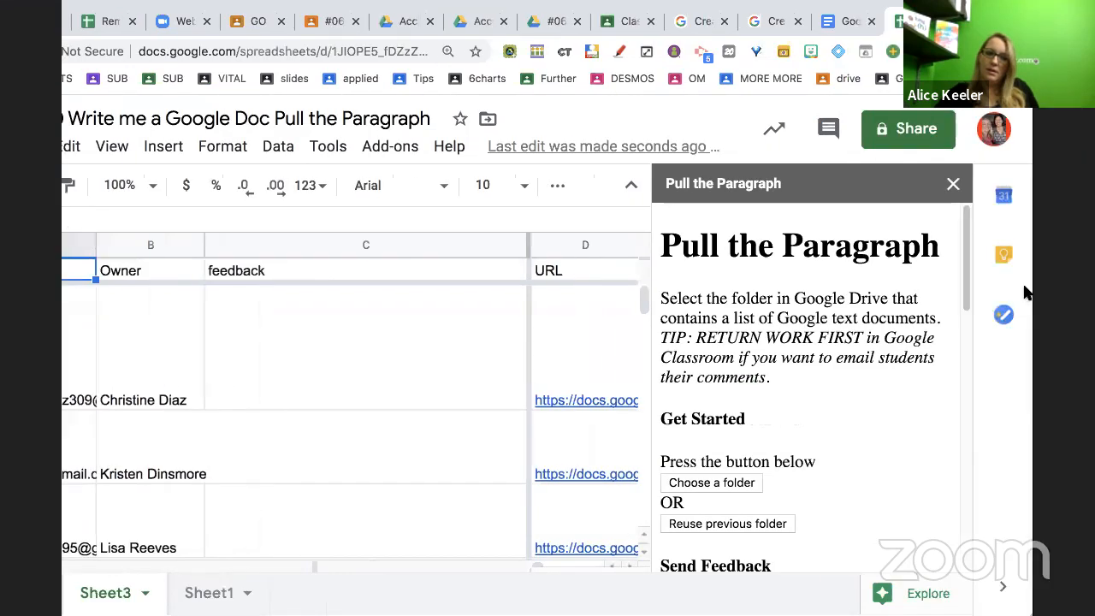
# - Make the browser window narrower and close the Pull the Paragraph sidebar to give the sheet more room
pyautogui.moveTo(1031, 289); pyautogui.dragTo(838, 302)
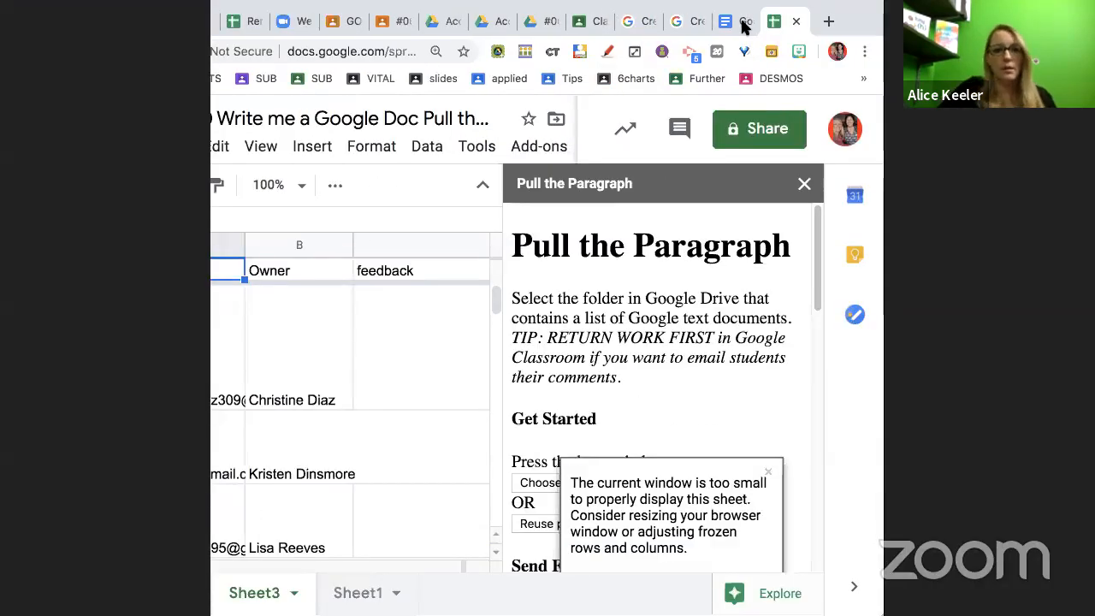
pyautogui.click(866, 183)
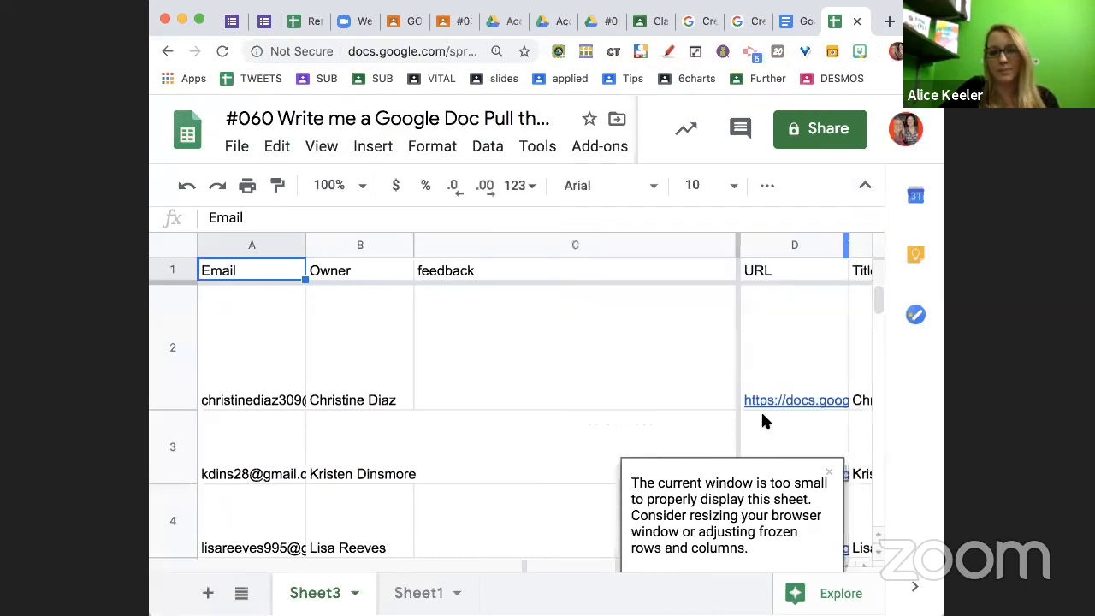
pyautogui.click(828, 473)
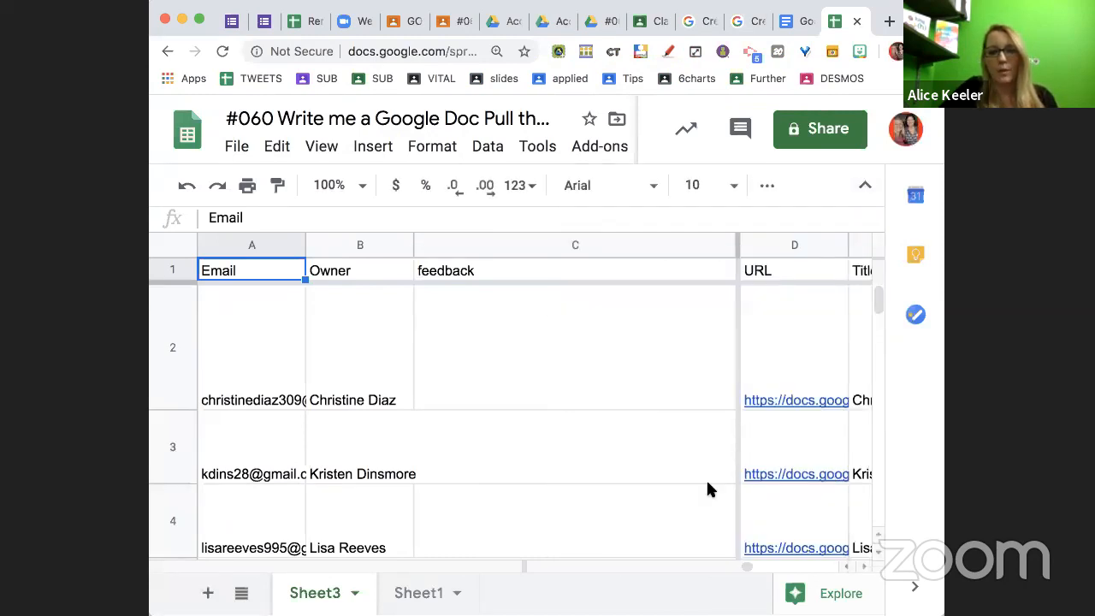
# - Narrow the Email column so that more of the feedback, URL and Title columns fits in view
pyautogui.click(292, 330)
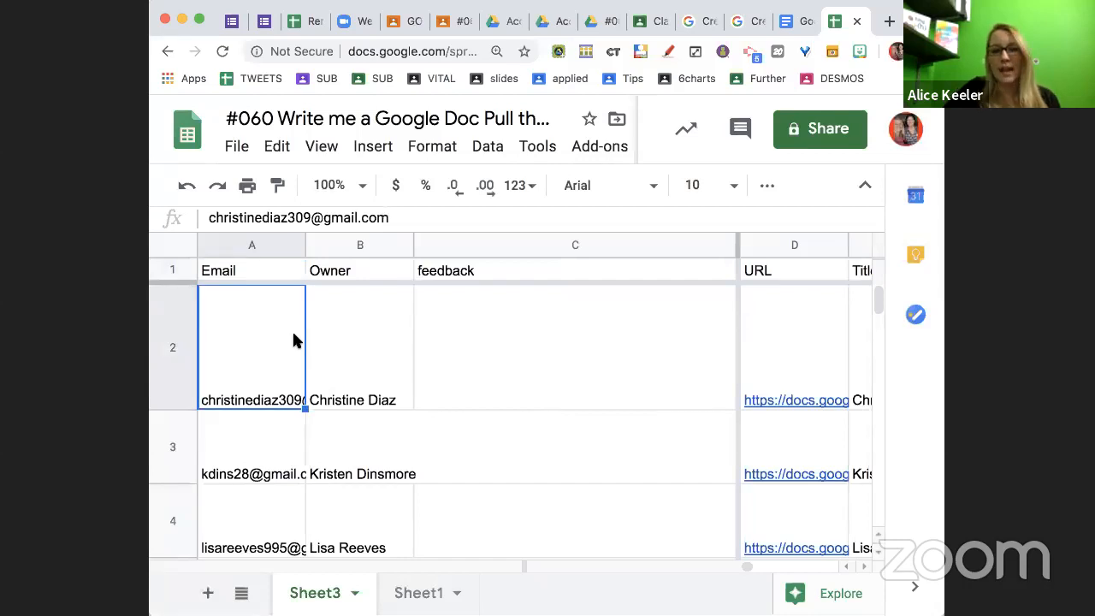
pyautogui.press('Down')
pyautogui.moveTo(305, 245); pyautogui.dragTo(256, 245)
pyautogui.click(240, 330)
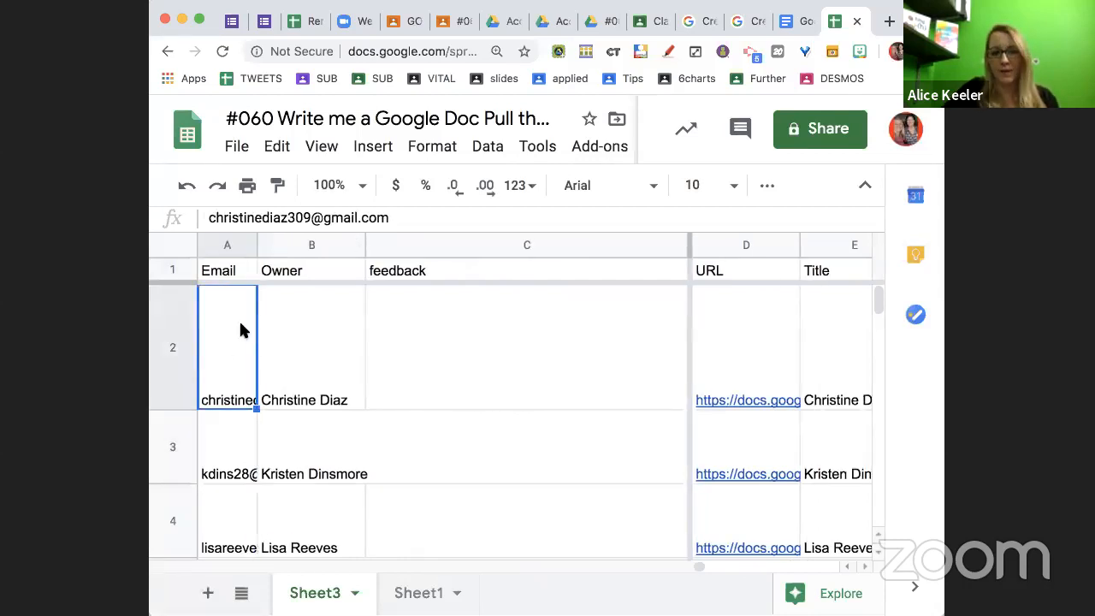
# - Look down the Email column to review the pulled student entries and return to the start of the list
pyautogui.press('Down')
pyautogui.press('Down')
pyautogui.press('Down')
pyautogui.press('Down')
pyautogui.press('Down')
pyautogui.press('Down')
pyautogui.press('Down')
pyautogui.press('Down')
pyautogui.press('Down')
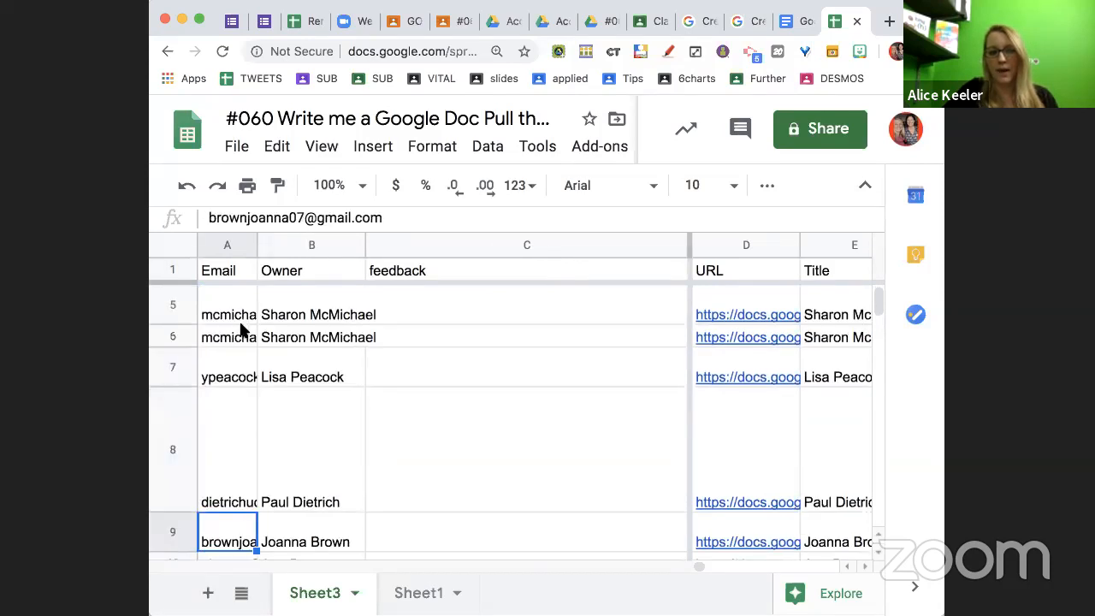
pyautogui.scroll(5, 302, 350)
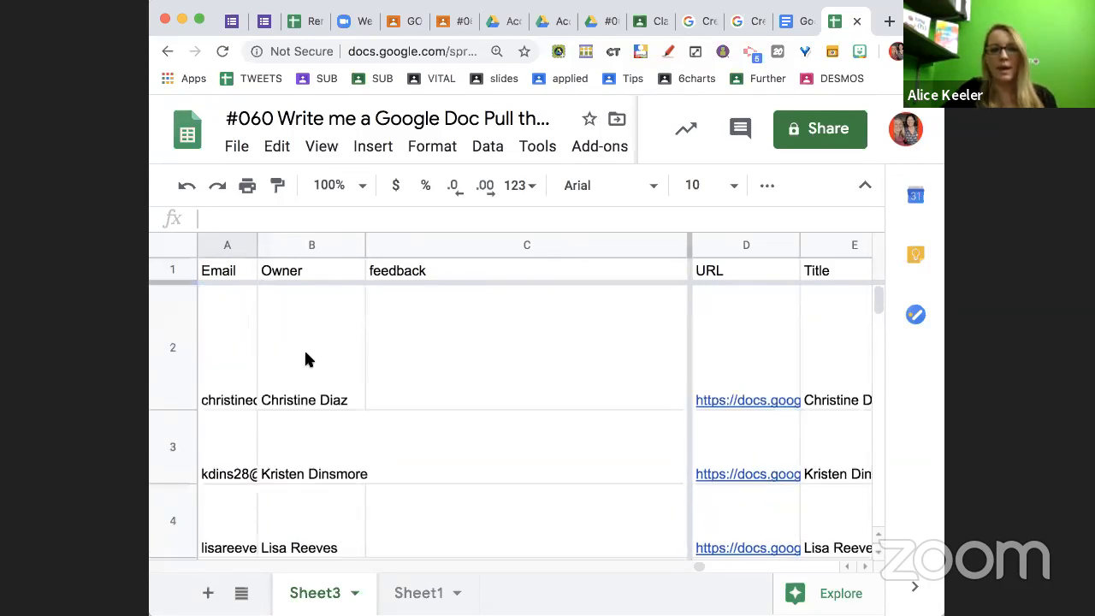
# - Fill the Owner header cell B1 with yellow
pyautogui.click(306, 348)
pyautogui.click(314, 271)
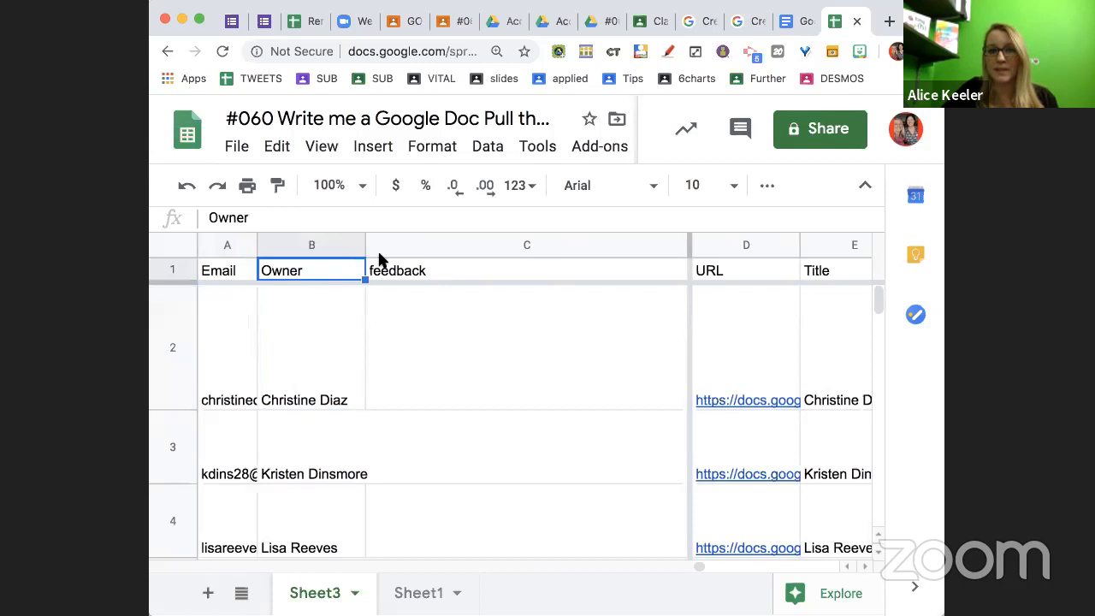
pyautogui.click(770, 191)
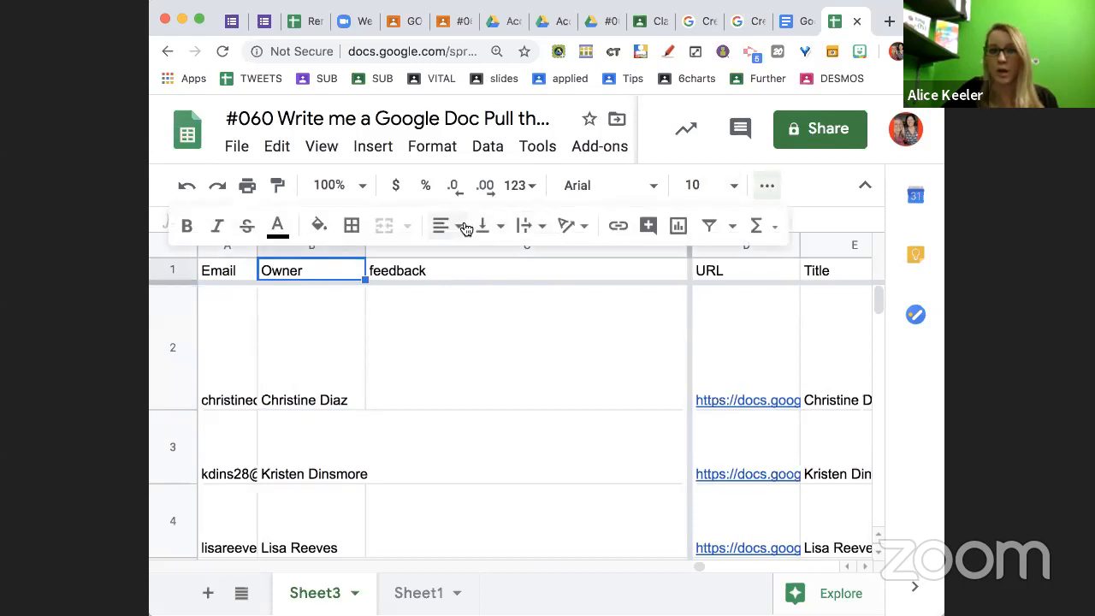
pyautogui.click(320, 227)
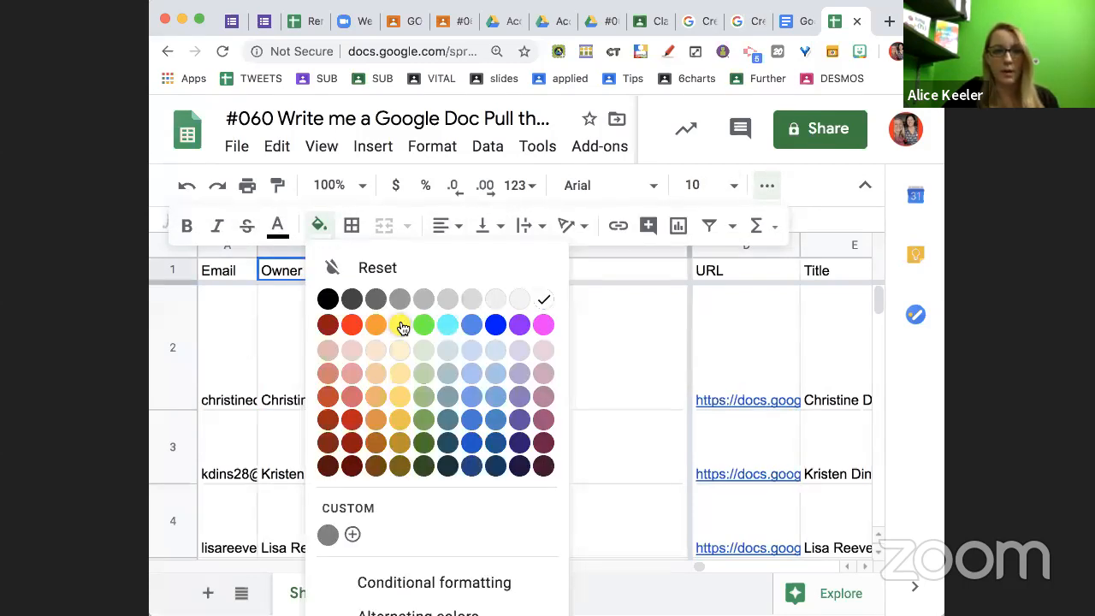
pyautogui.click(403, 325)
pyautogui.click(617, 359)
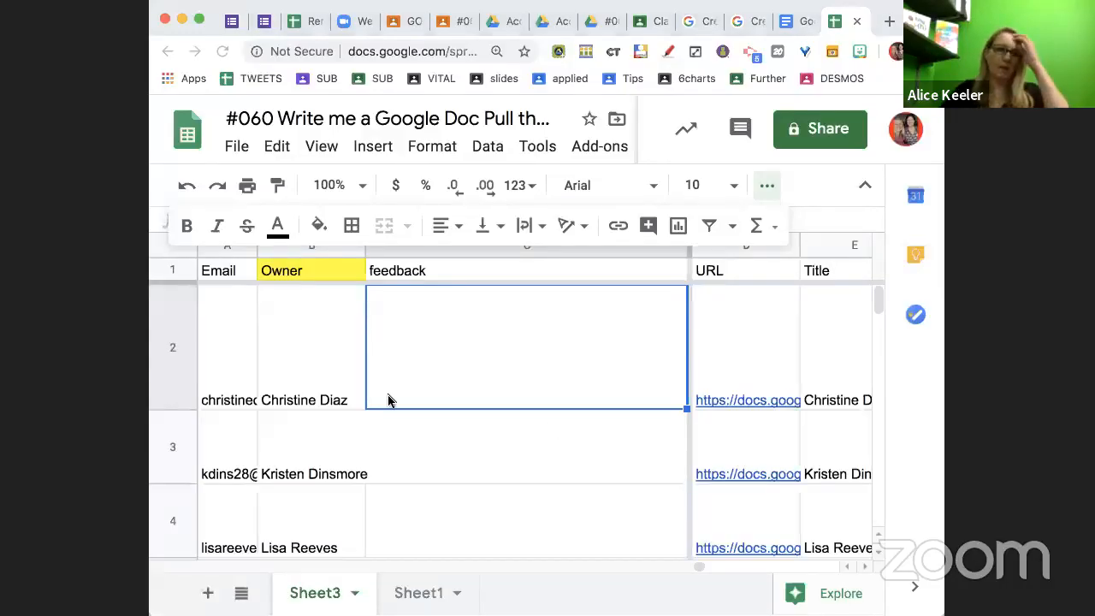
pyautogui.click(317, 249)
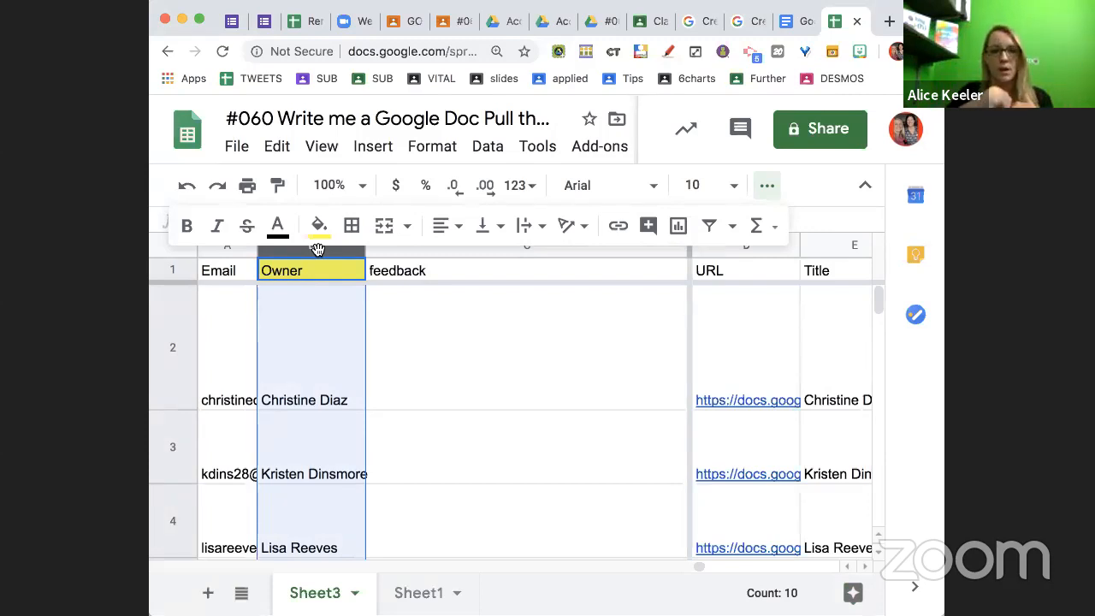
pyautogui.click(448, 348)
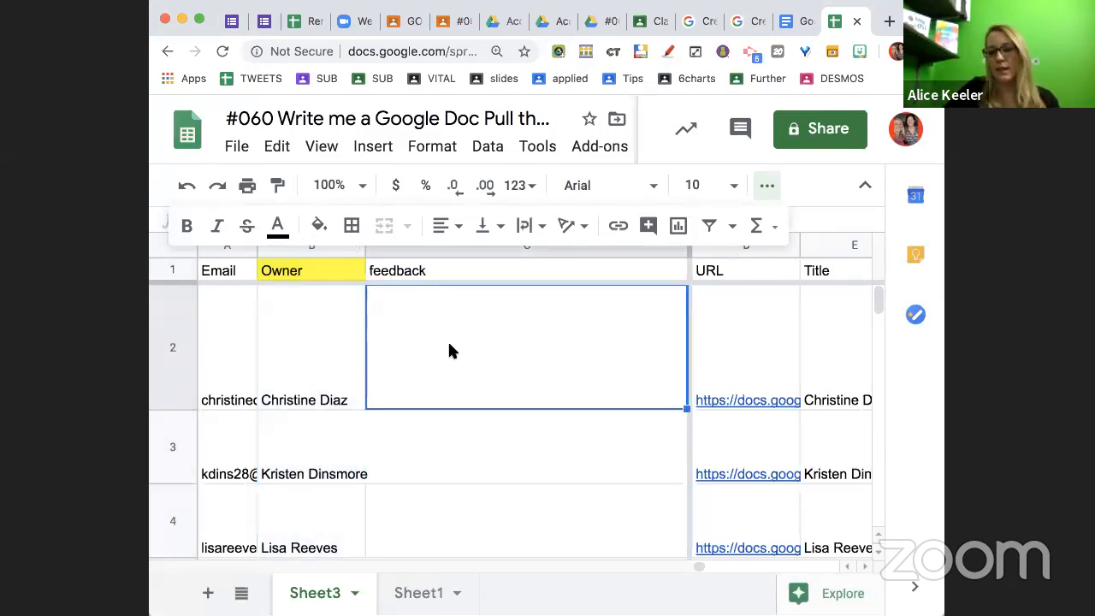
# - Check the first student's Google Doc through its URL in row 2 and return to the spreadsheet
pyautogui.press('Right')
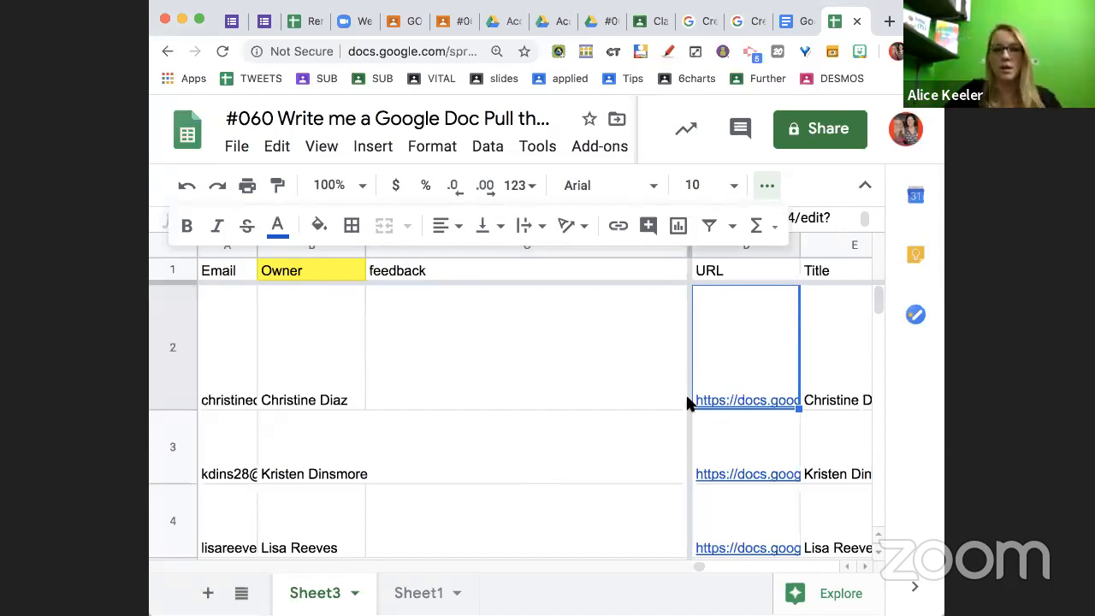
pyautogui.moveTo(690, 399)
pyautogui.click(733, 440)
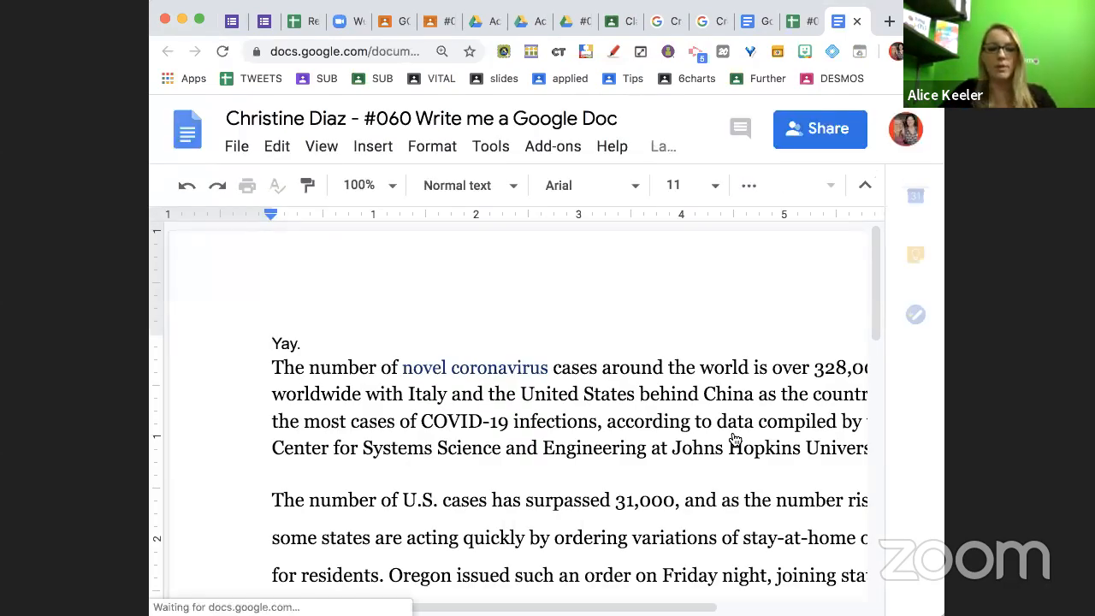
pyautogui.press('super+w')
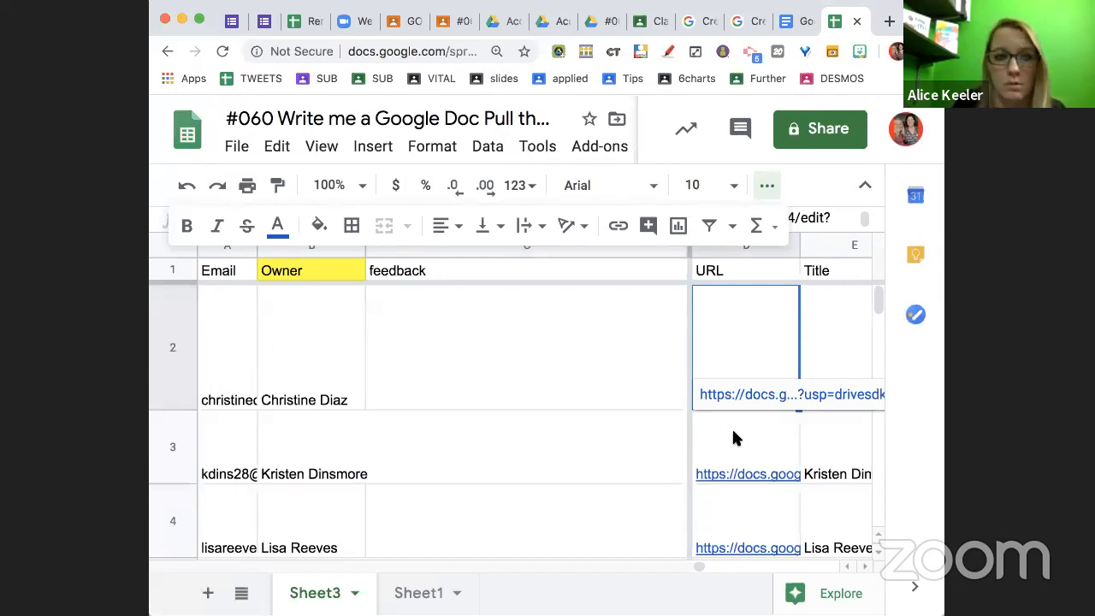
# - Hide the URL, Title and file ID columns (D to F) so the pulled paragraphs sit beside the feedback column
pyautogui.press('Right')
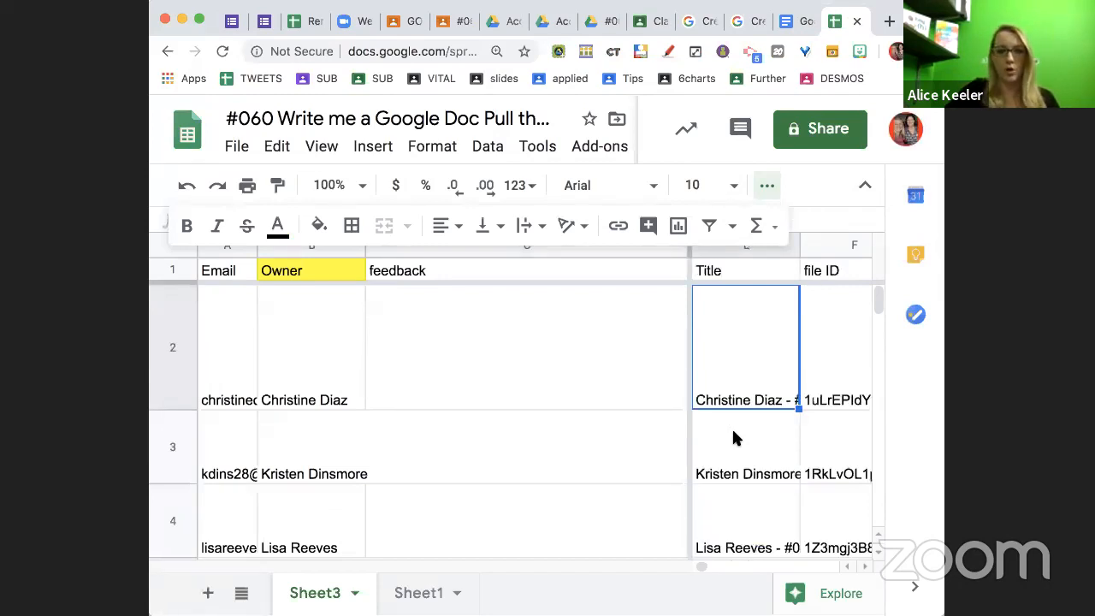
pyautogui.press('super+minus')
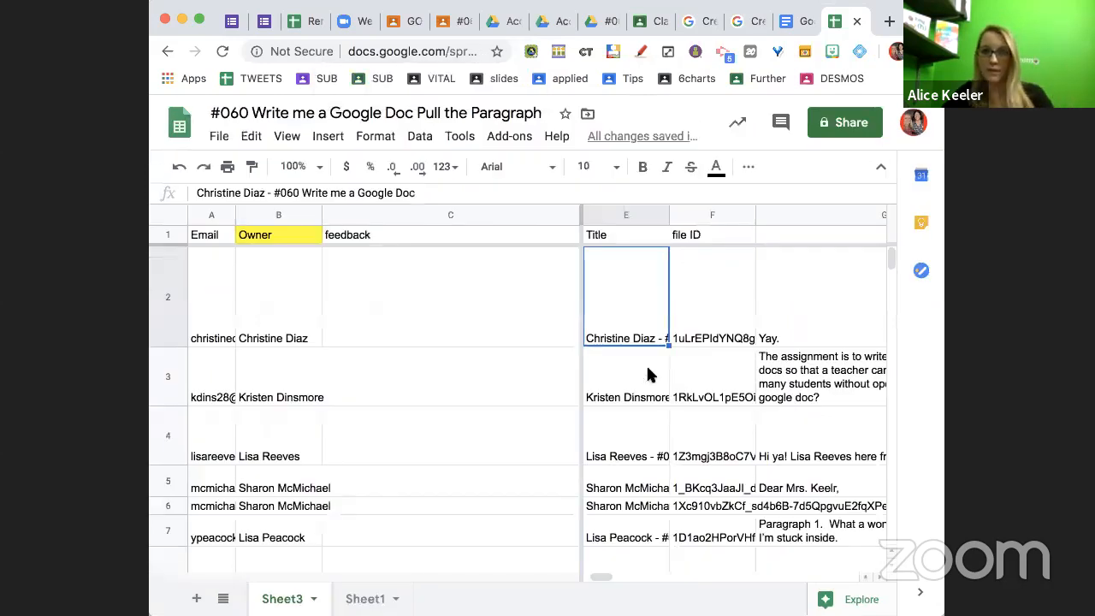
pyautogui.press('Right')
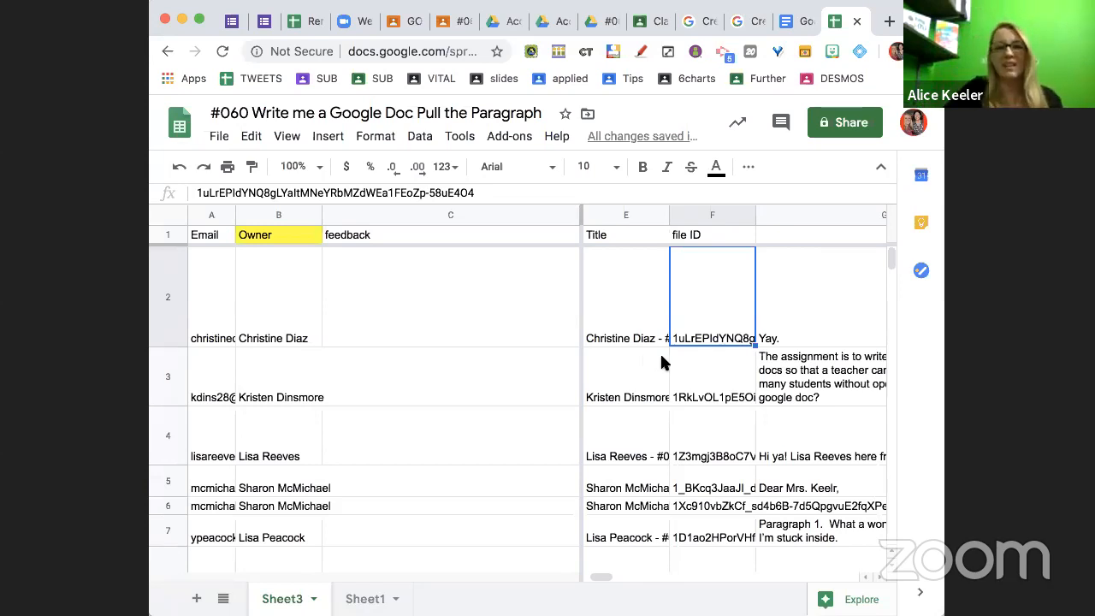
pyautogui.click(779, 216)
pyautogui.moveTo(779, 216); pyautogui.dragTo(650, 221)
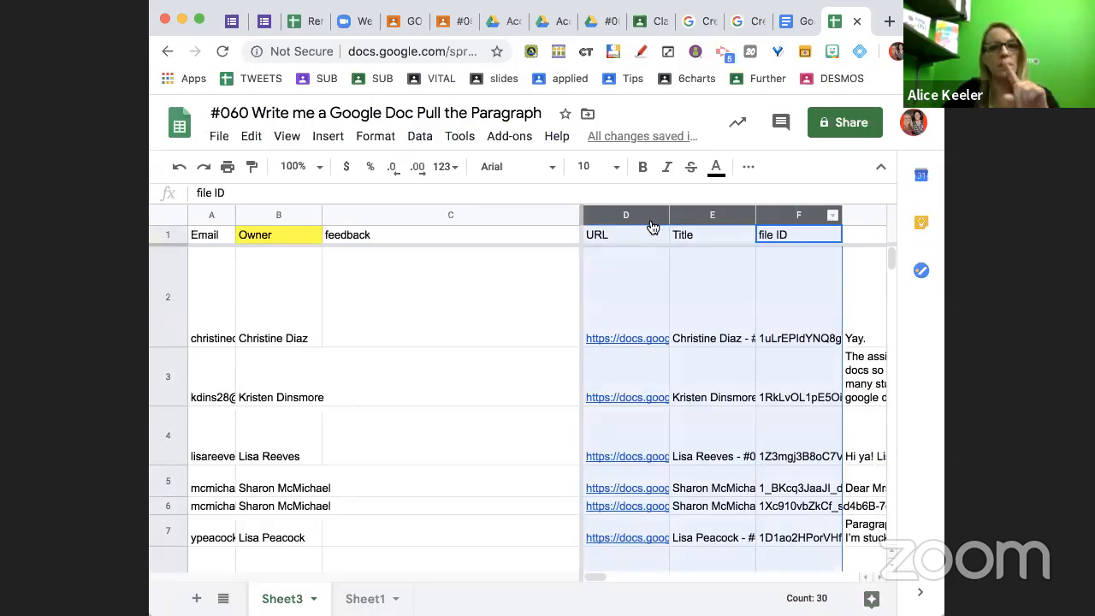
pyautogui.rightClick(650, 221)
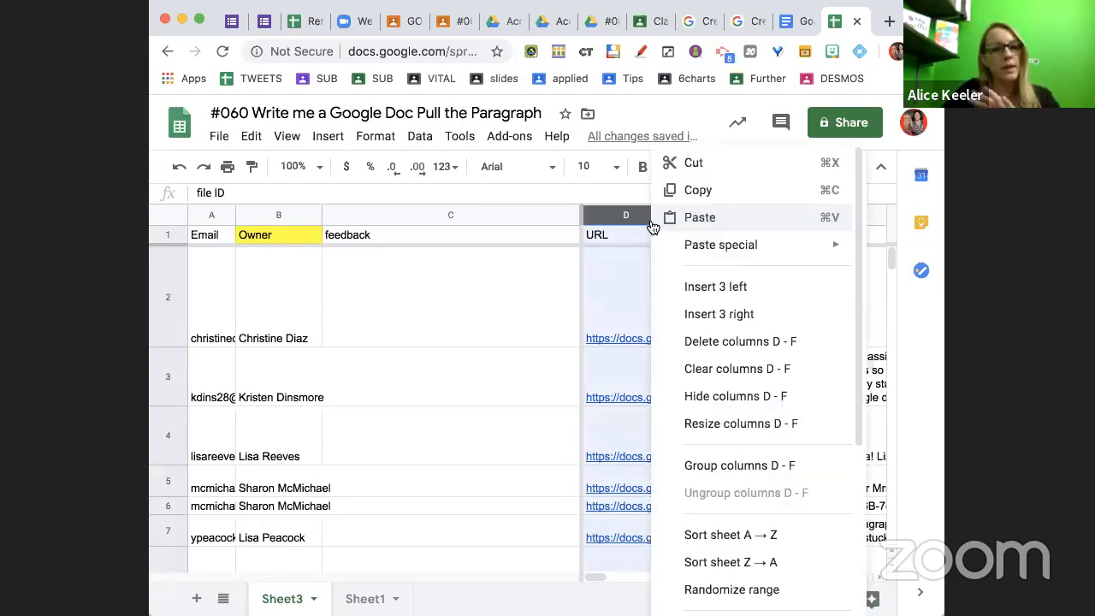
pyautogui.click(711, 394)
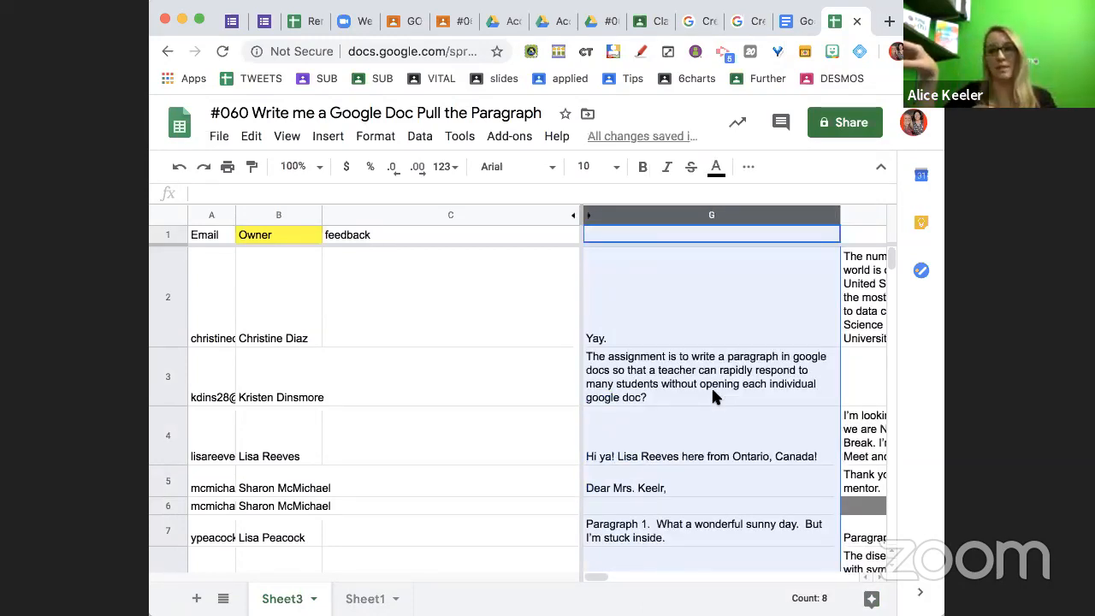
# - Read the paragraphs across row 2 and enter in C2 "Thank you", the student's first name and "for this information on the virus"
pyautogui.click(445, 323)
pyautogui.press('Right')
pyautogui.press('Right')
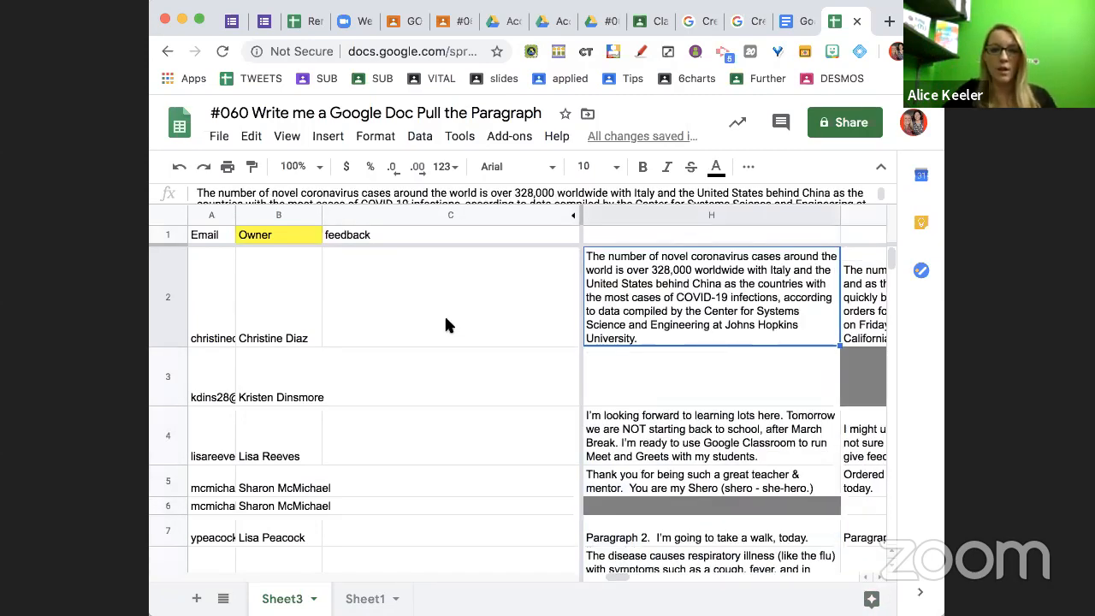
pyautogui.press('Right')
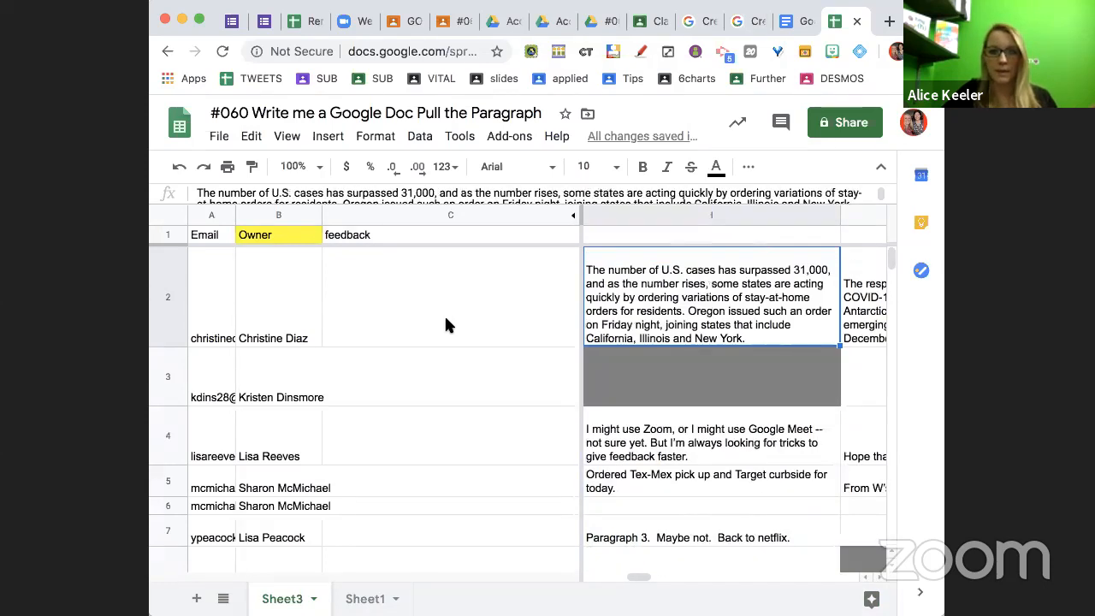
pyautogui.press('Right')
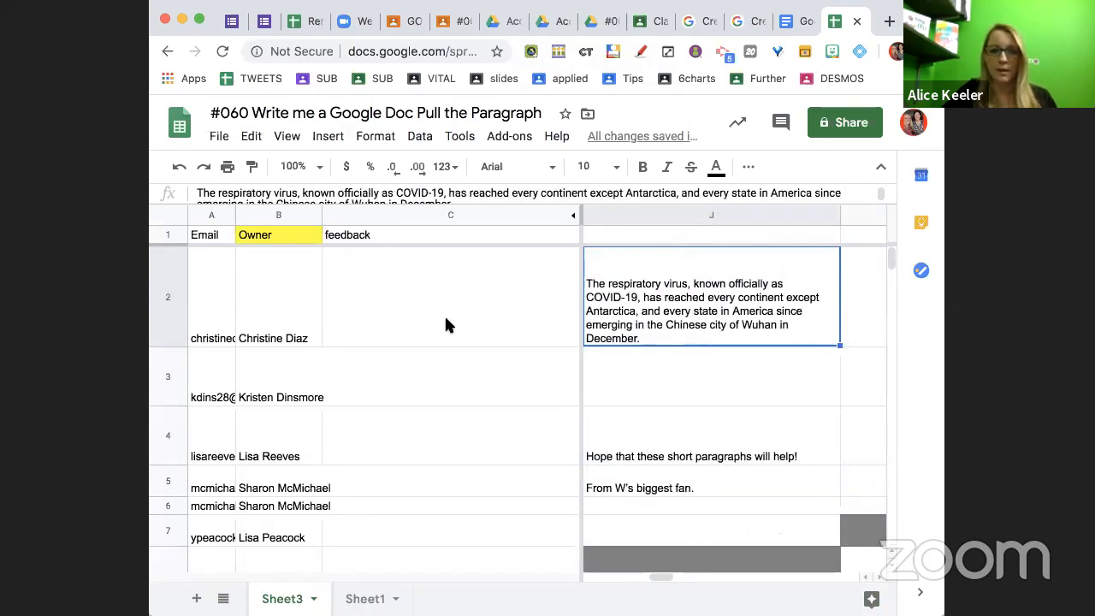
pyautogui.press('Right')
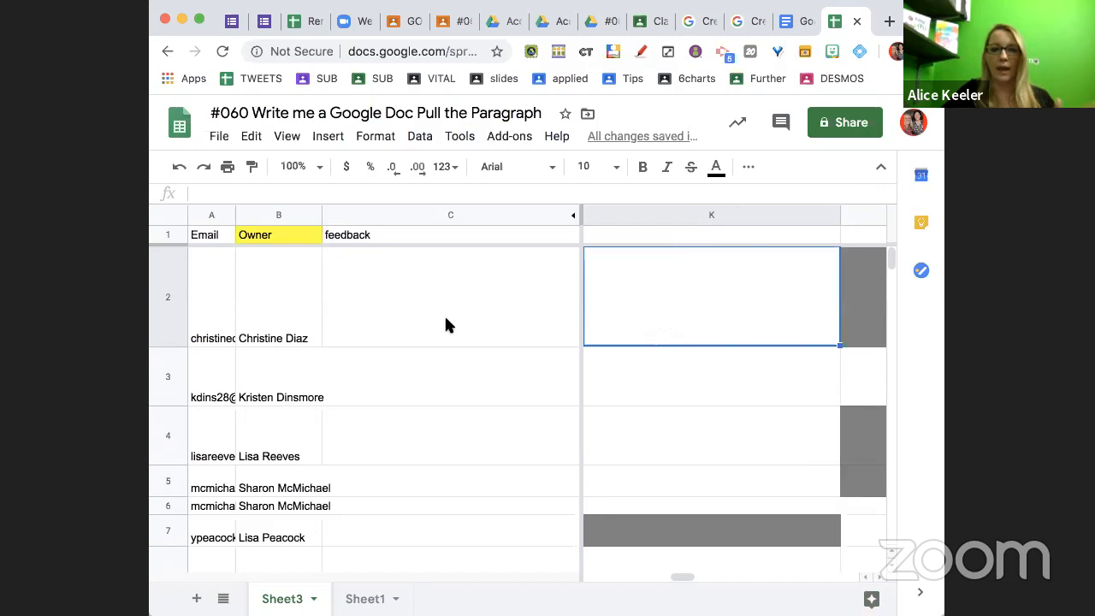
pyautogui.press('Right')
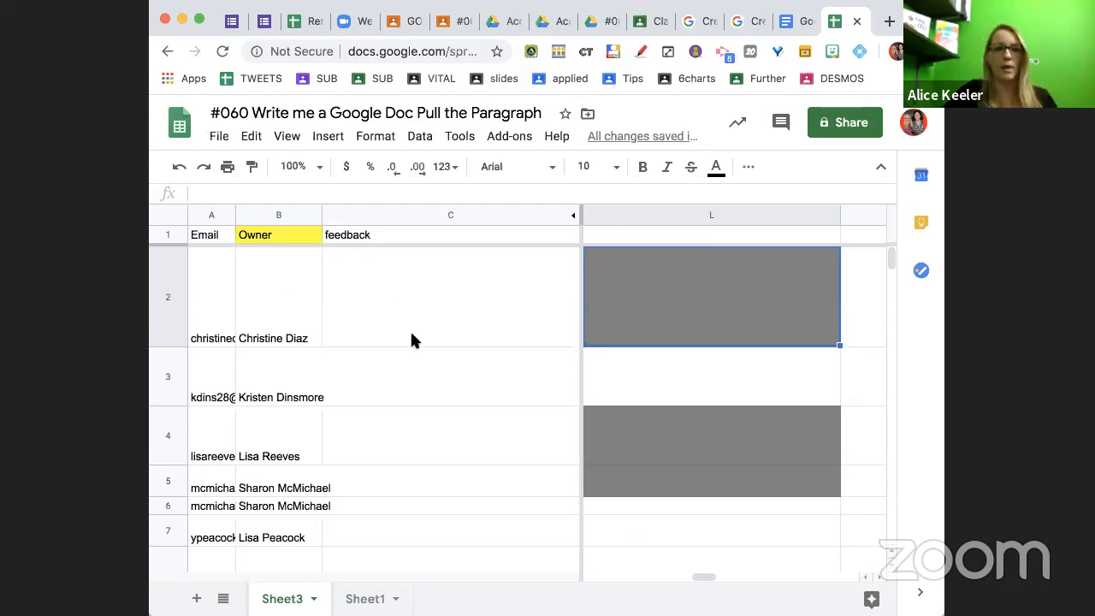
pyautogui.click(410, 335)
pyautogui.write('Thank you Christine for this information on the virus')
pyautogui.press('Return')
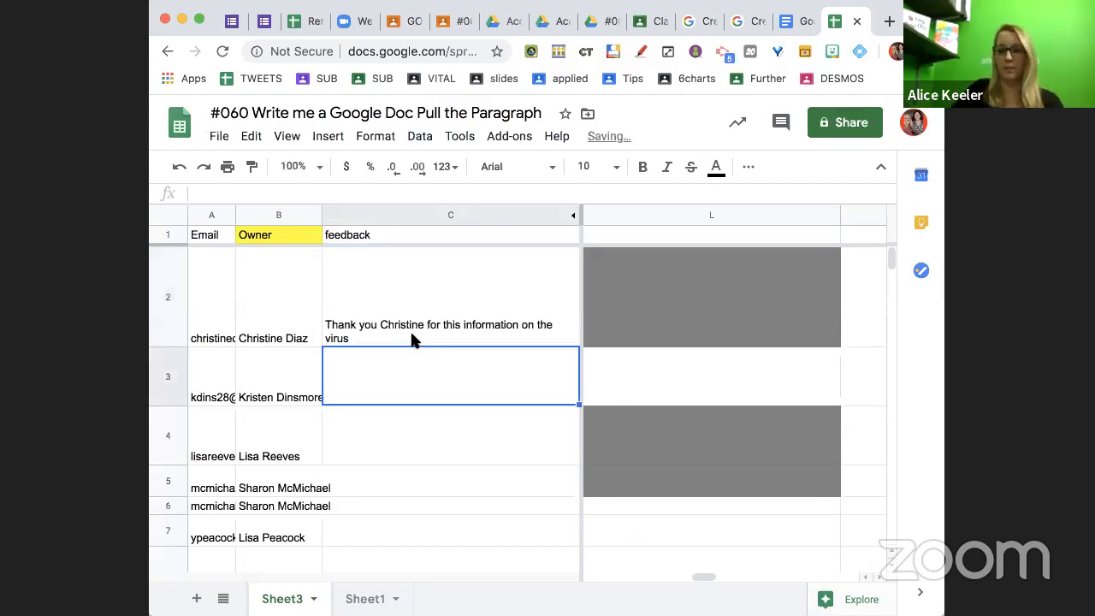
# - Read row 3 and enter in C3 the student's first name and "the assignment was to make a google doc with MULTIPLE paragraphs. Please add more."
pyautogui.press('Right')
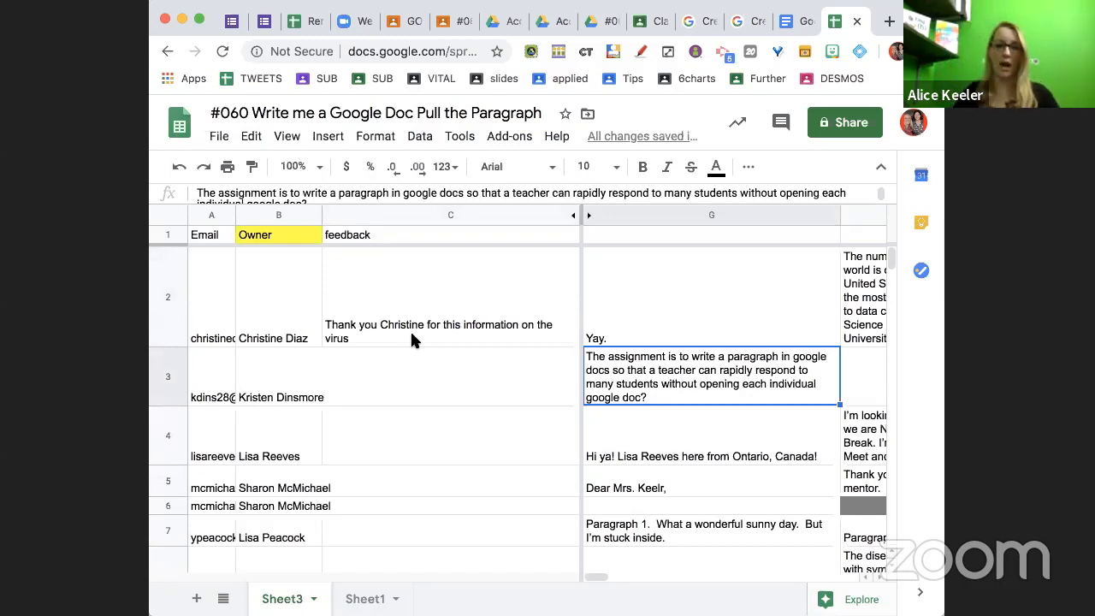
pyautogui.press('Right')
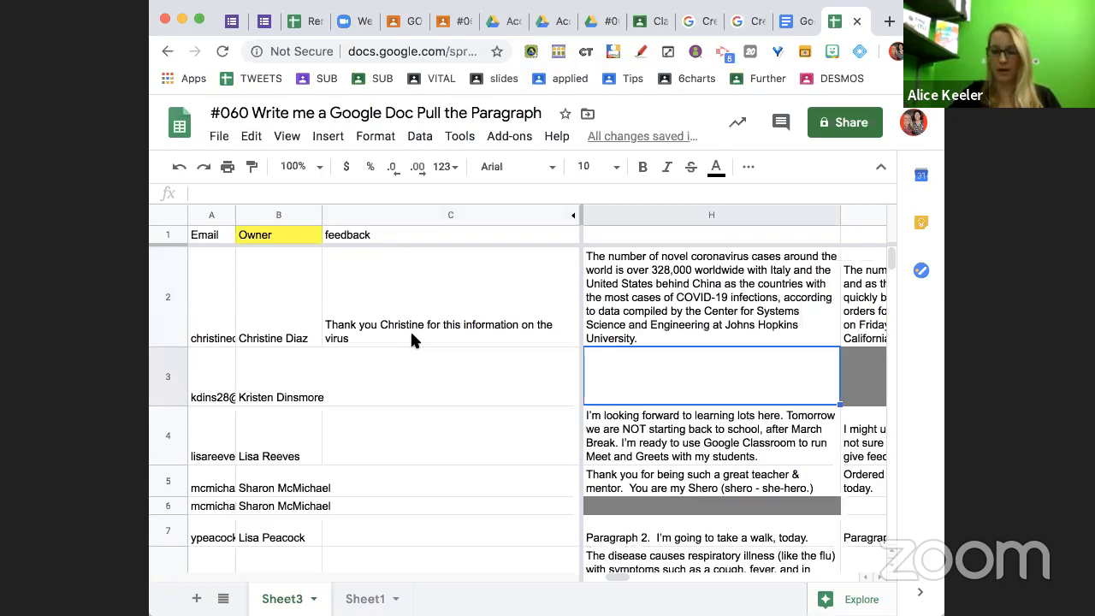
pyautogui.press('Right')
pyautogui.click(397, 392)
pyautogui.write('Kristen, the assignment was to a')
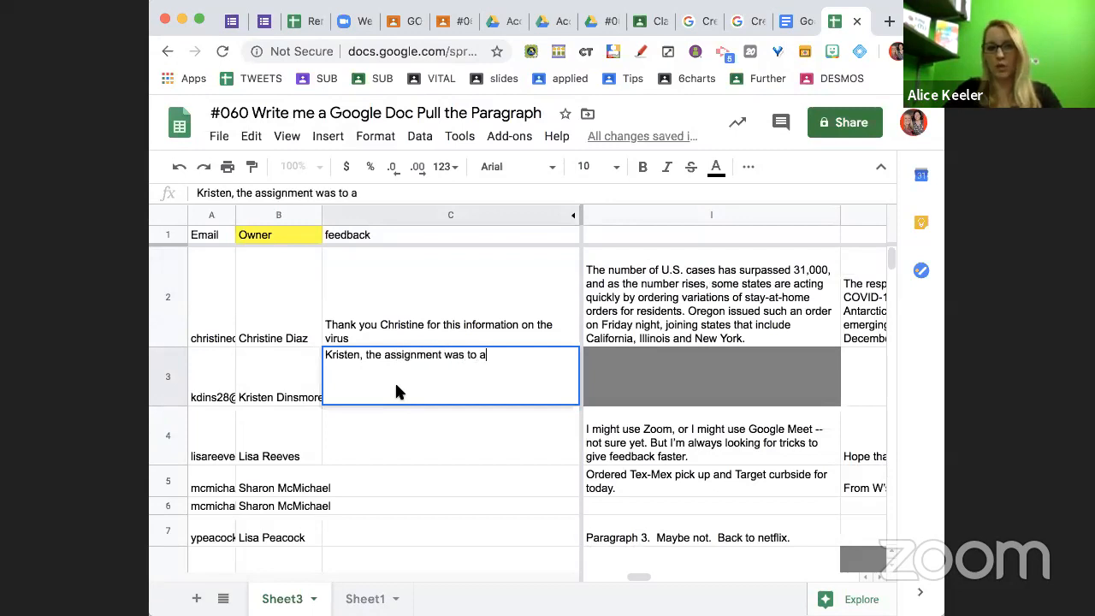
pyautogui.press('BackSpace')
pyautogui.write('make a go')
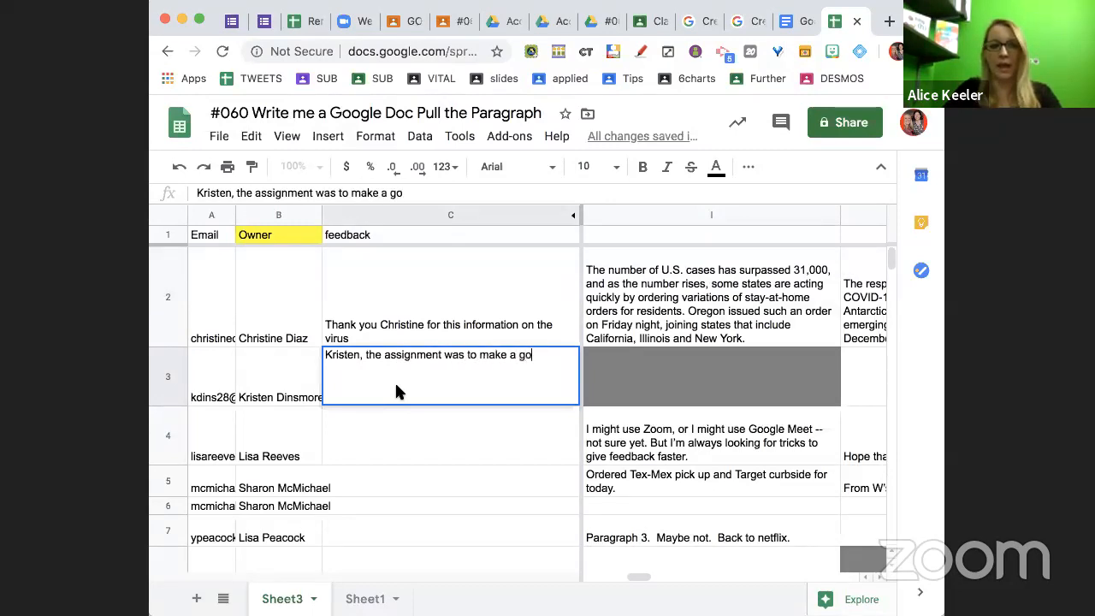
pyautogui.write('ogle doc with MUL')
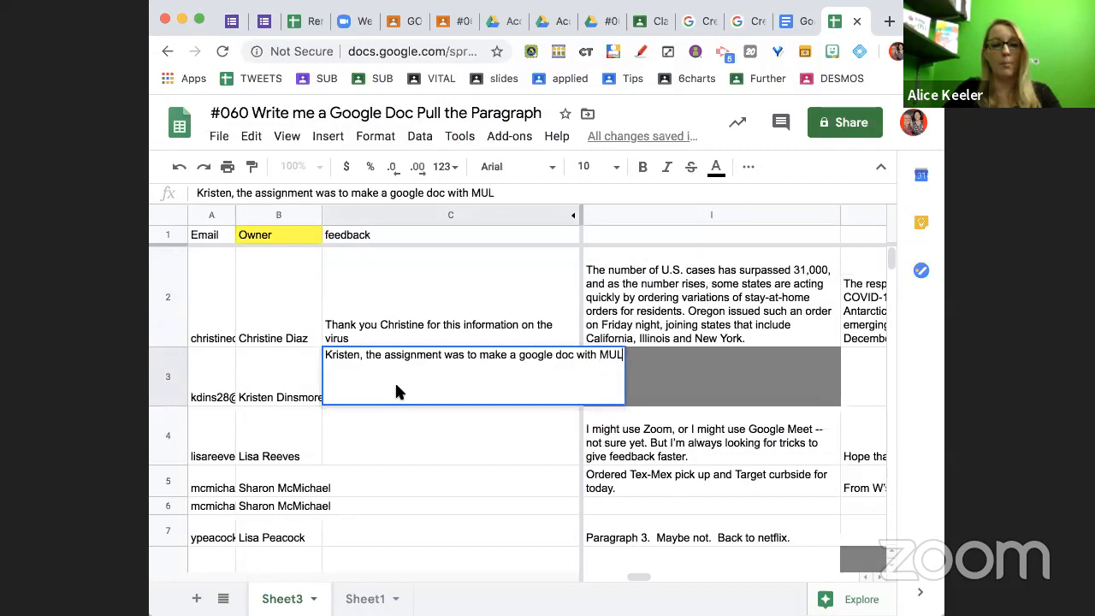
pyautogui.write('TIPLE paragraphs.')
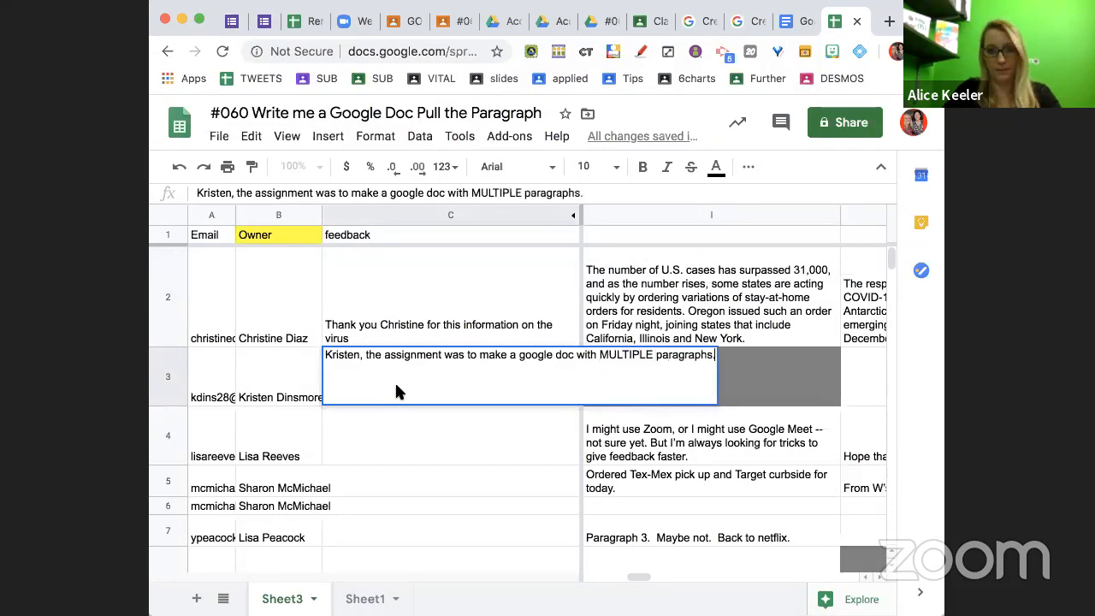
pyautogui.write(' Please add more.')
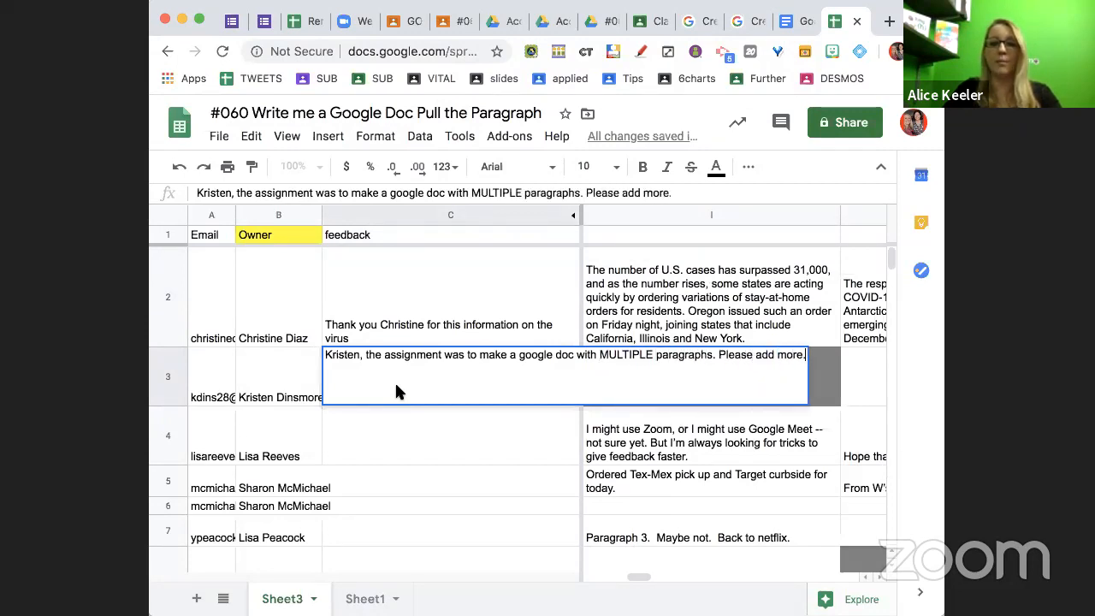
pyautogui.press('Return')
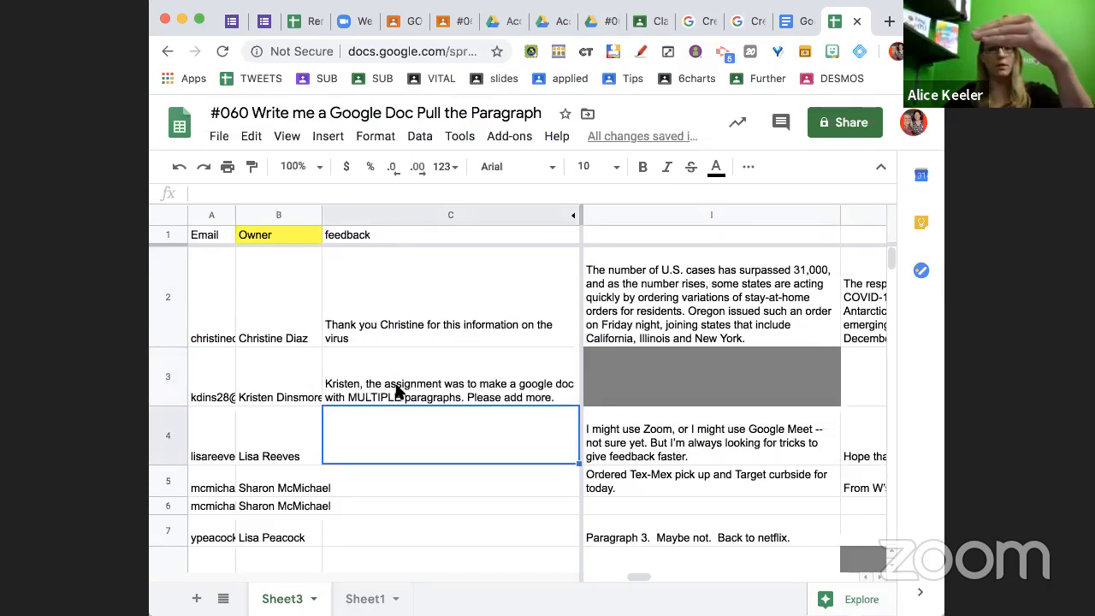
# - Read row 4 and enter in C4 the student's first name and "This is super helpful. What is one tip uyou would give teachers for remote learning?"
pyautogui.press('Right')
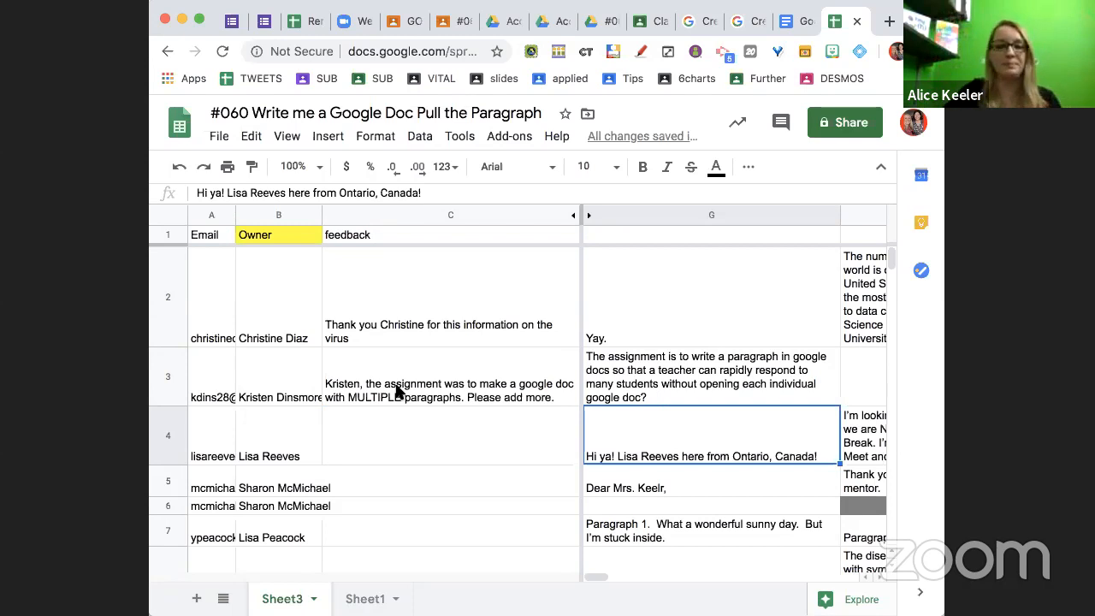
pyautogui.press('Right')
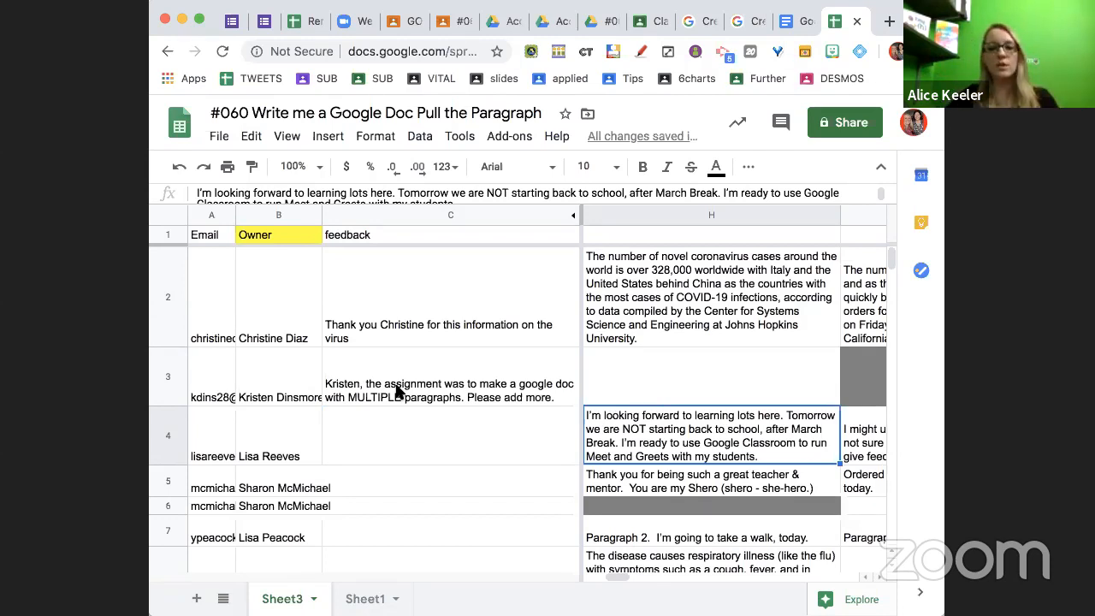
pyautogui.press('Right')
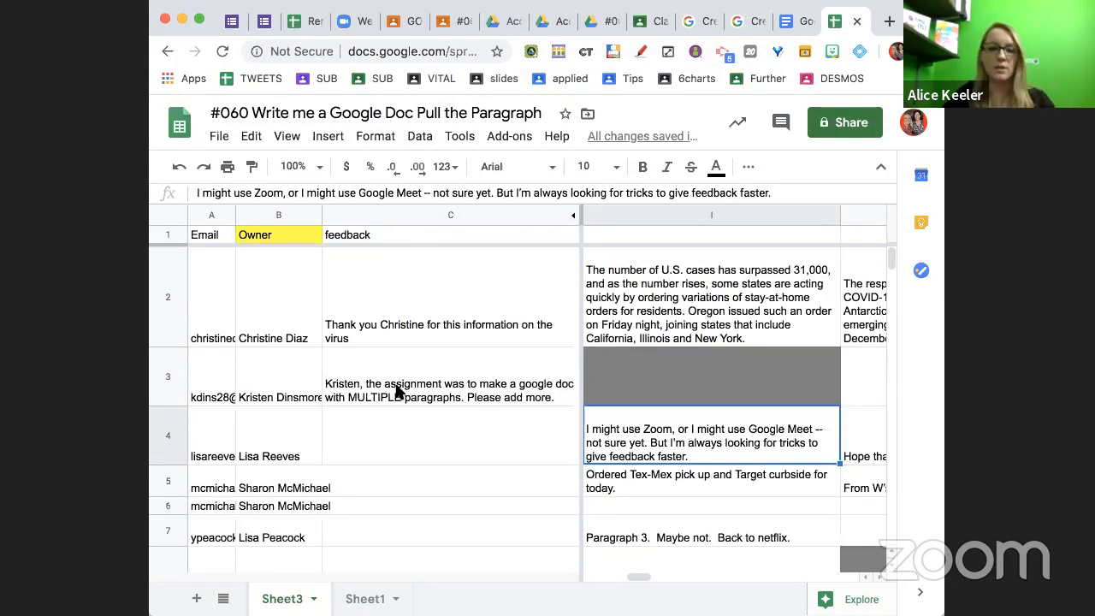
pyautogui.press('Right')
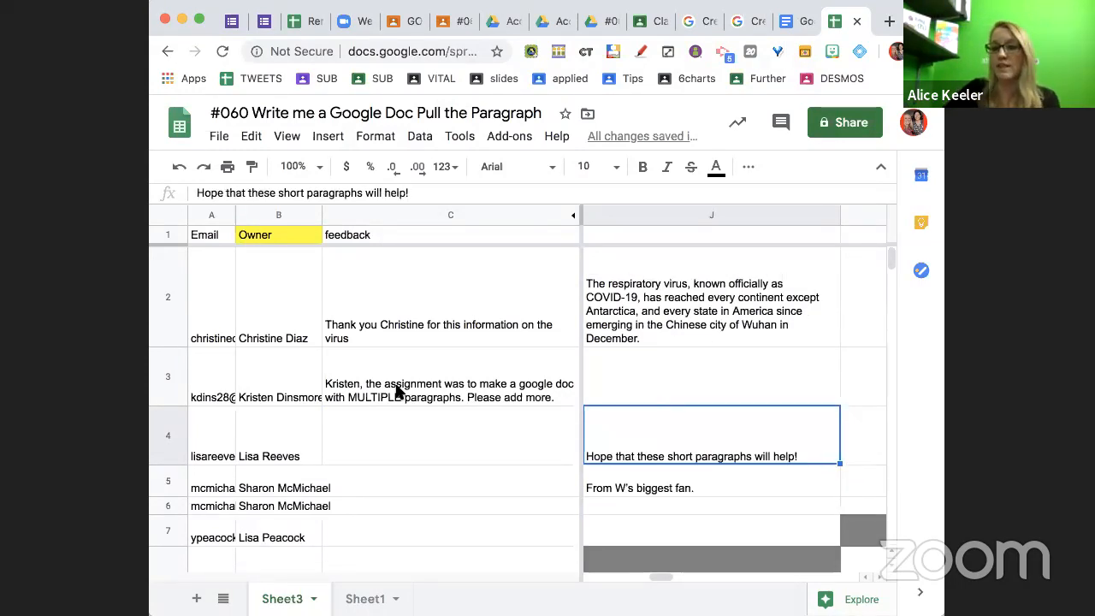
pyautogui.press('Right')
pyautogui.press('Right')
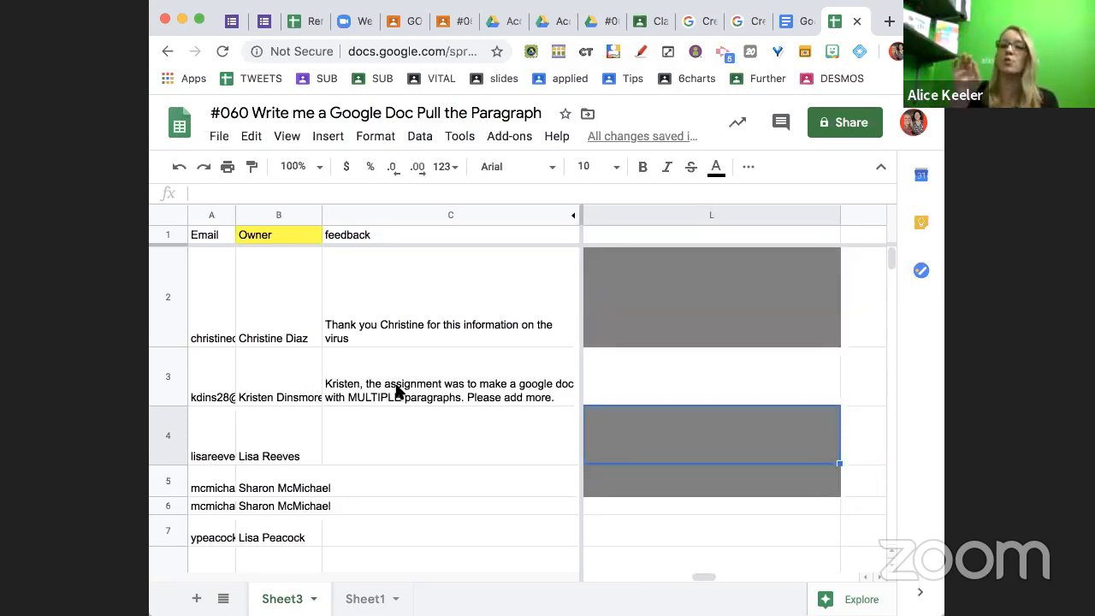
pyautogui.click(355, 440)
pyautogui.write('Lisa,')
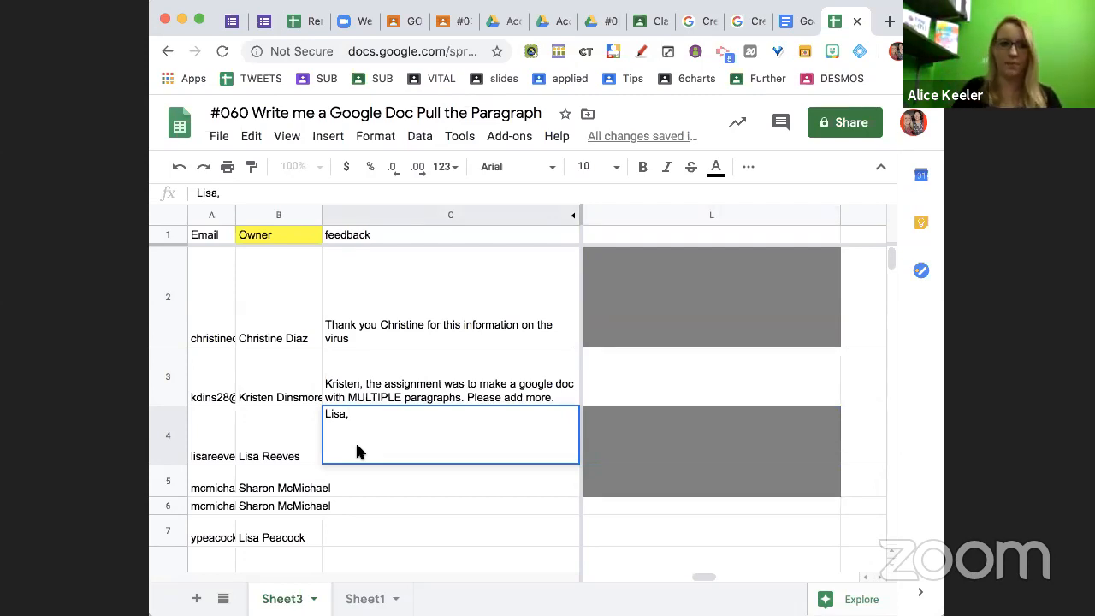
pyautogui.write('This is su')
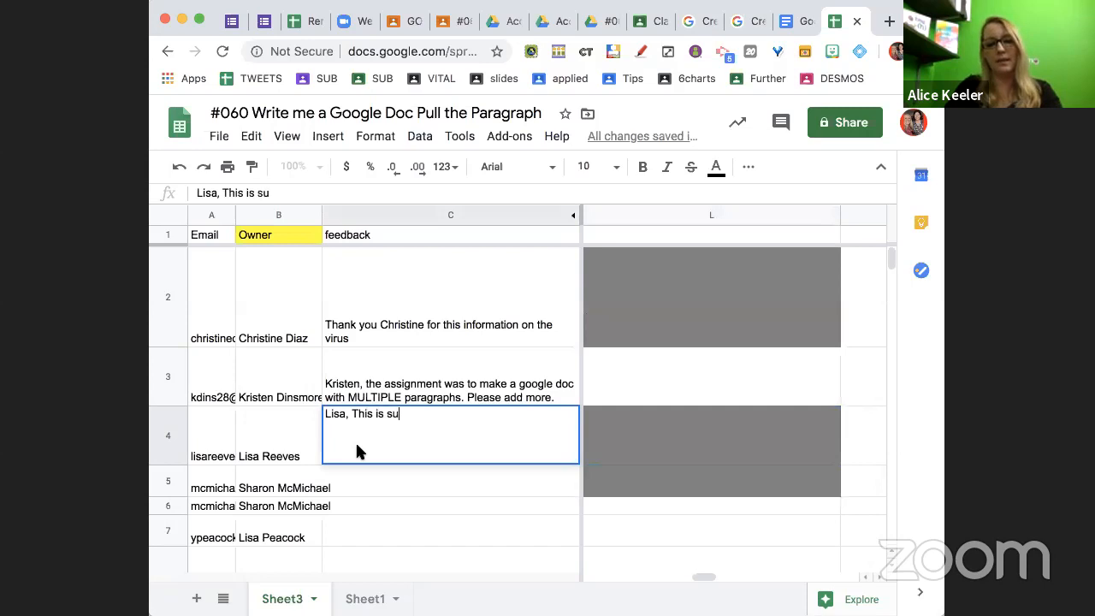
pyautogui.write('per helpful. What is')
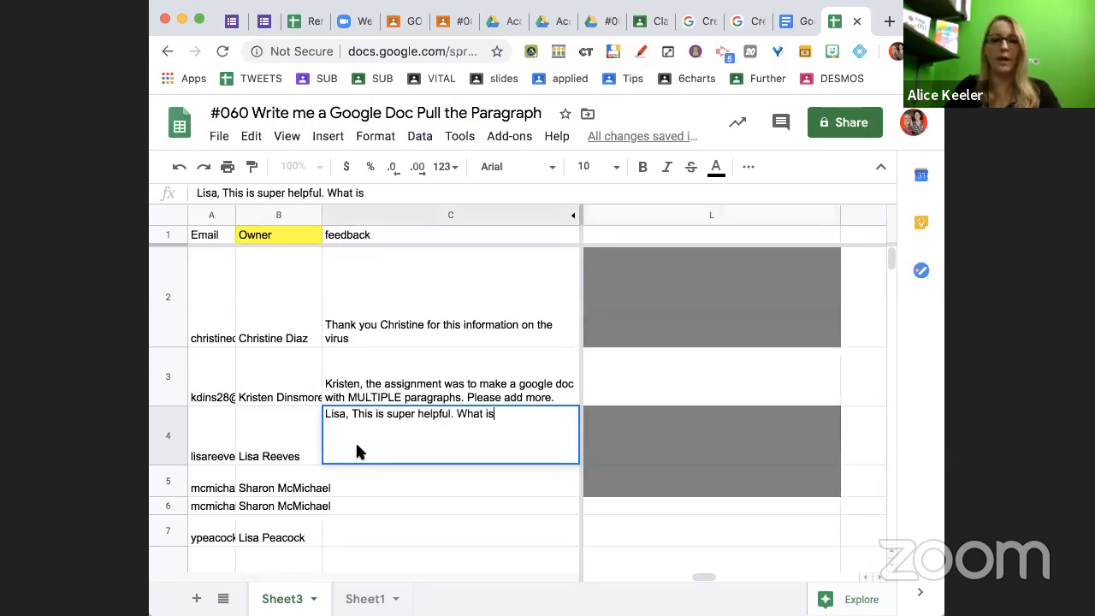
pyautogui.write(' one tip ')
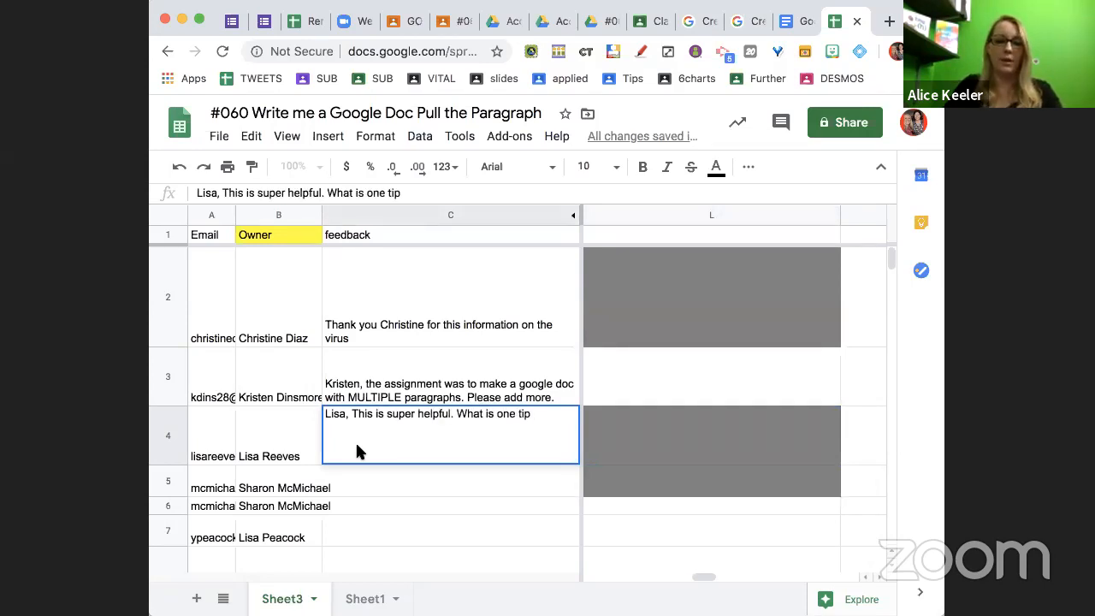
pyautogui.write('uyou would give')
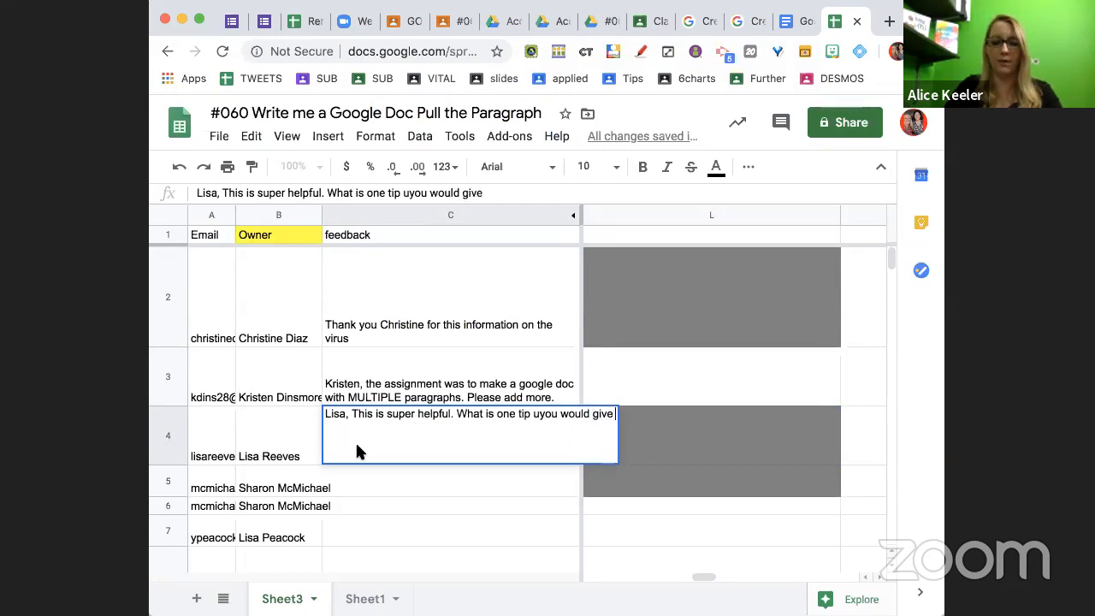
pyautogui.write(' teachers for ')
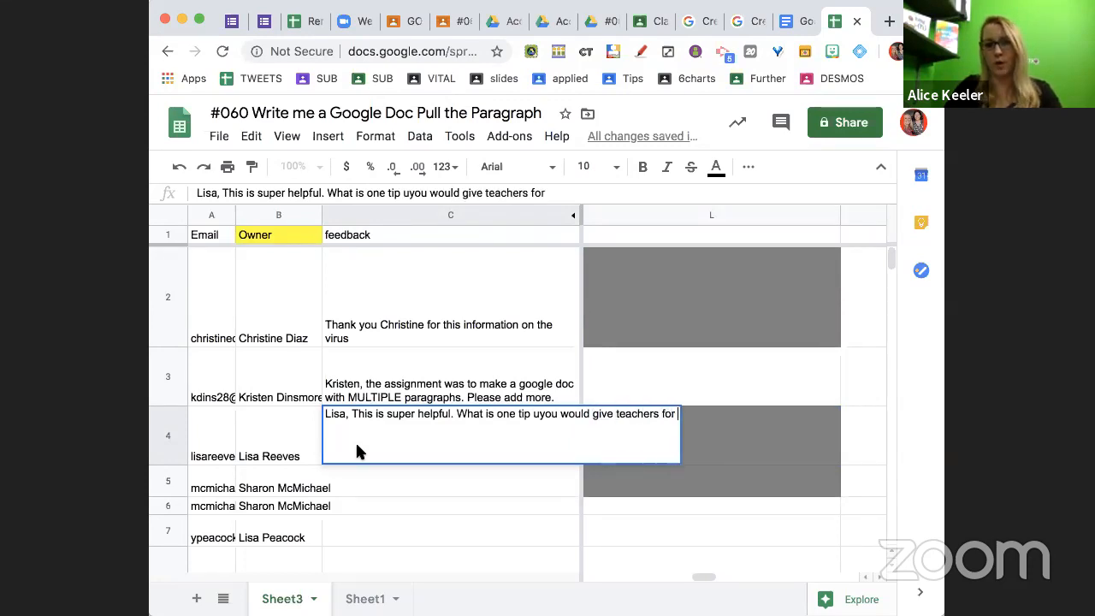
pyautogui.write('remote l')
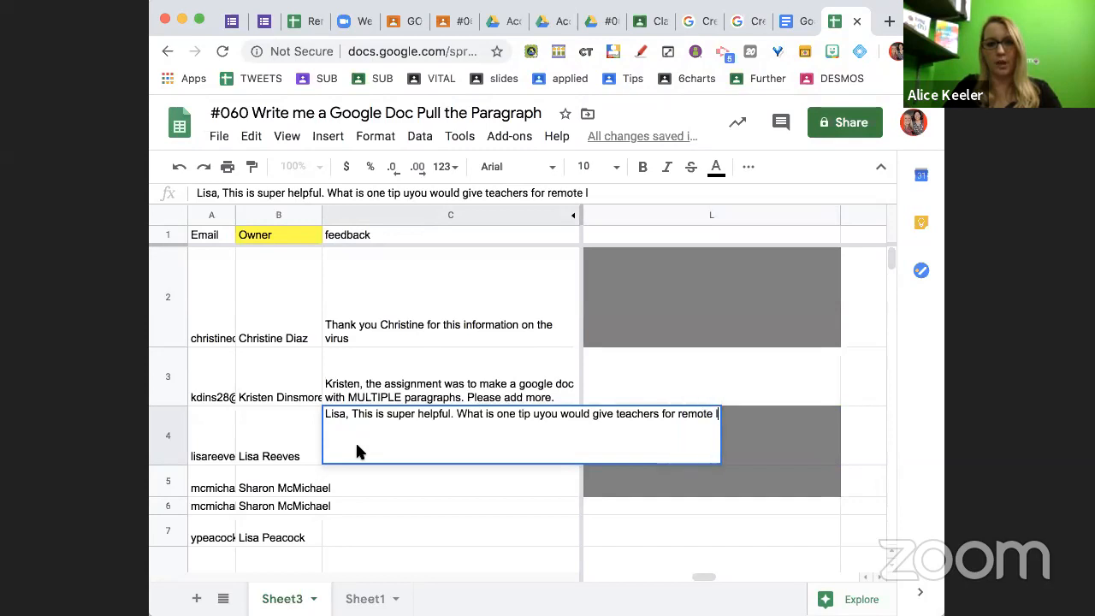
pyautogui.write('earning?')
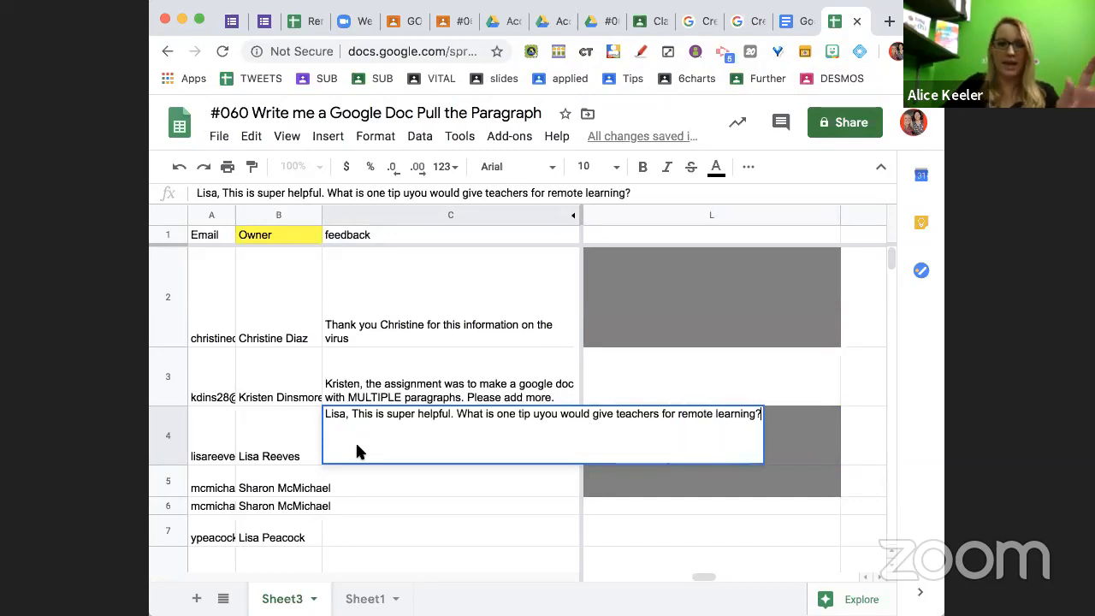
pyautogui.press('Return')
# - Read row 5 and enter in C5 the student's first name and "W is feeling better. but clearly not super better since he didn't want to video chat."
pyautogui.press('Right')
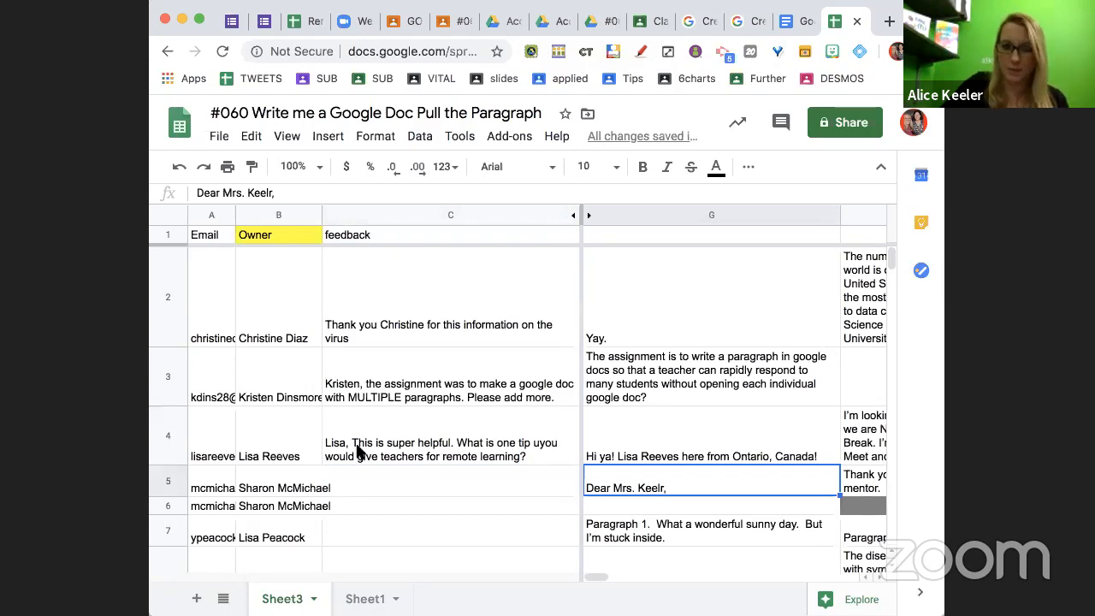
pyautogui.press('Right')
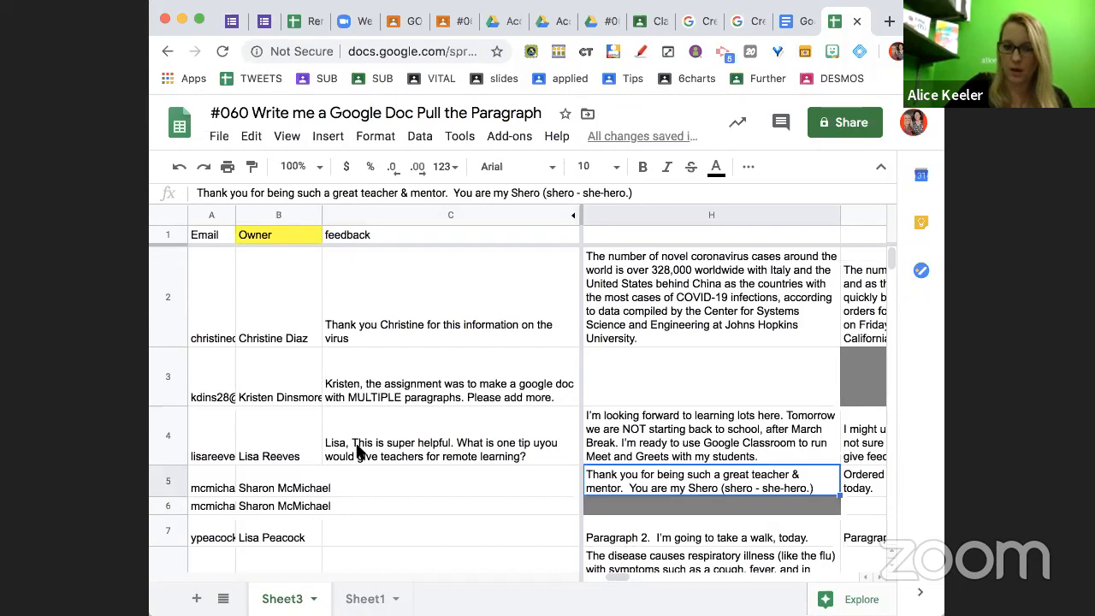
pyautogui.press('Right')
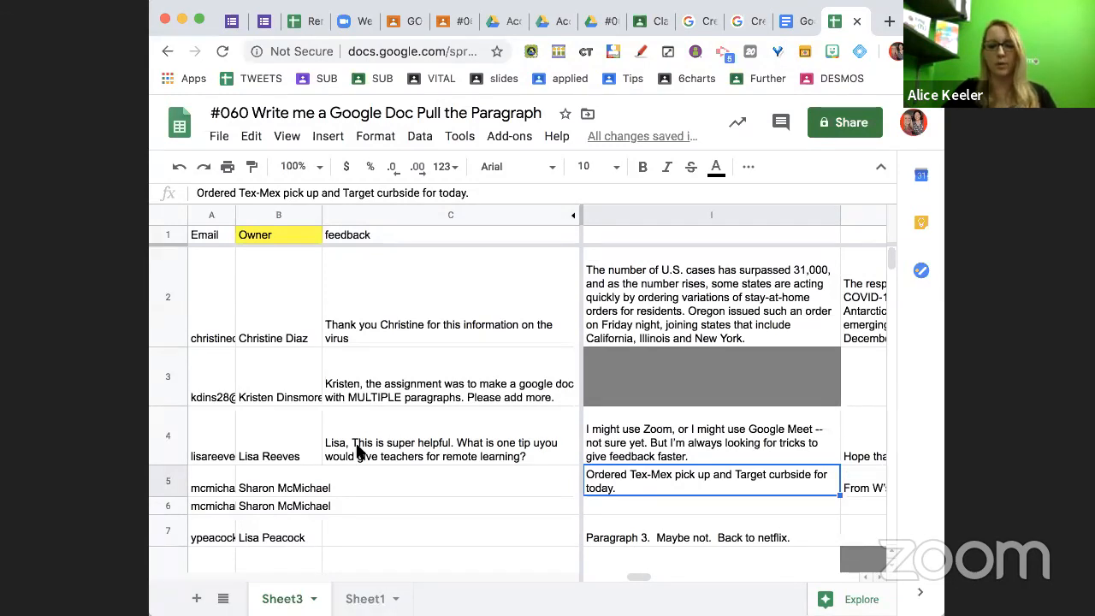
pyautogui.press('Right')
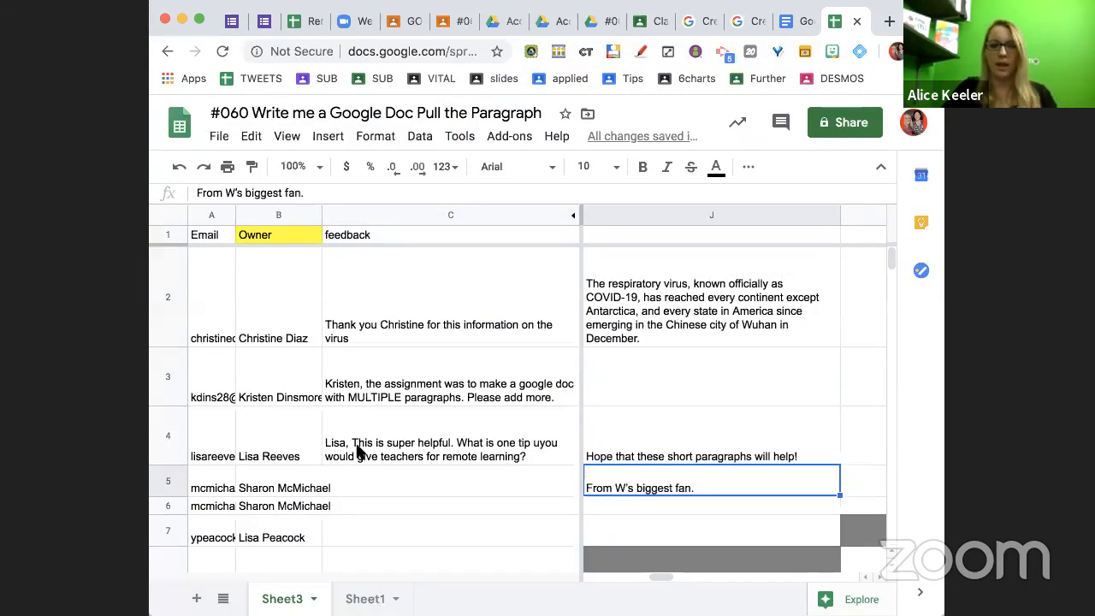
pyautogui.press('Right')
pyautogui.press('Right')
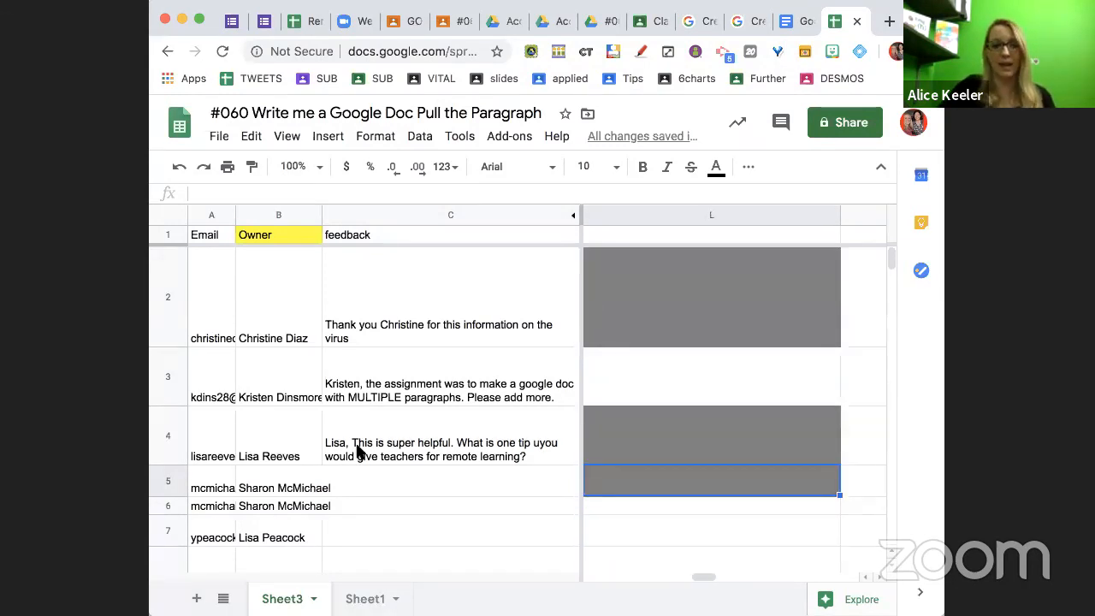
pyautogui.click(392, 486)
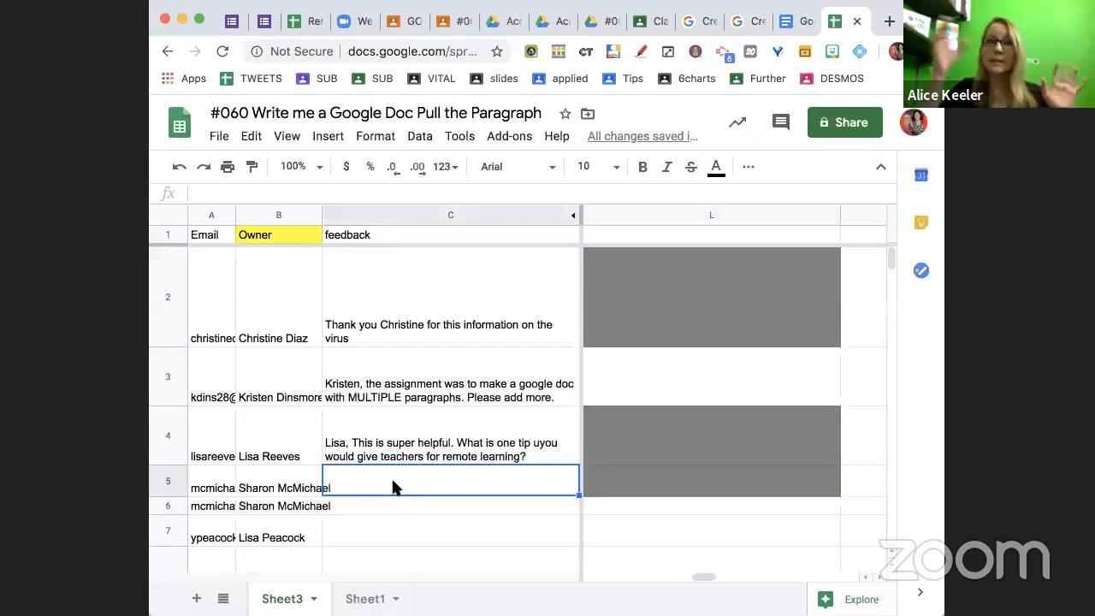
pyautogui.write("Sharon, W is feeling better. but clearly not super better since he didnn'")
pyautogui.press('BackSpace')
pyautogui.press('BackSpace')
pyautogui.write("'t want to video chat.")
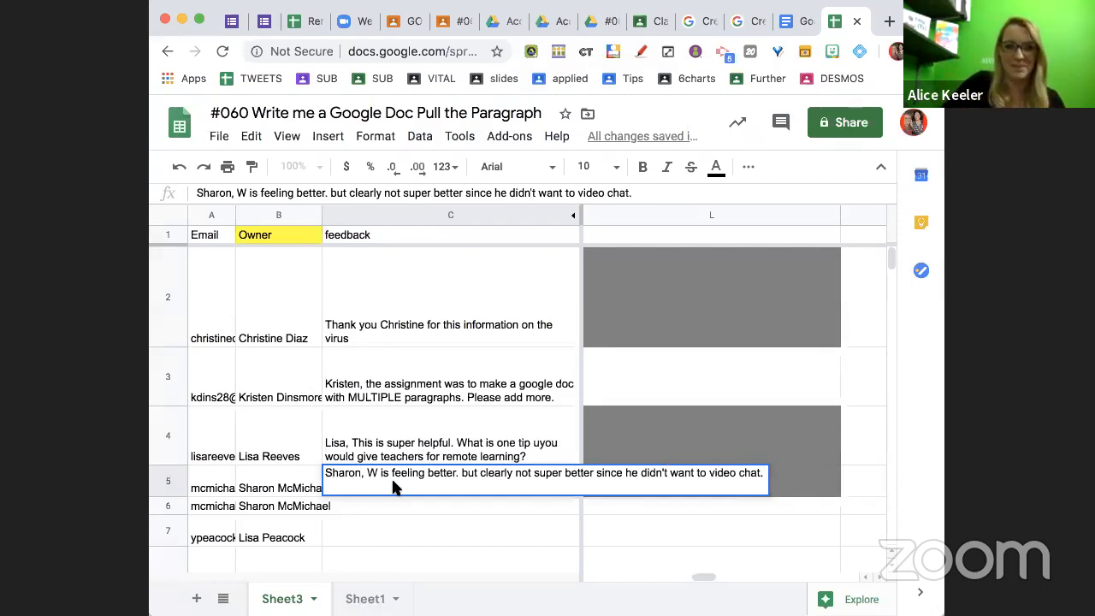
# - Finish the feedback in C5 with the question "What is your fav tex mex"
pyautogui.write('Wha')
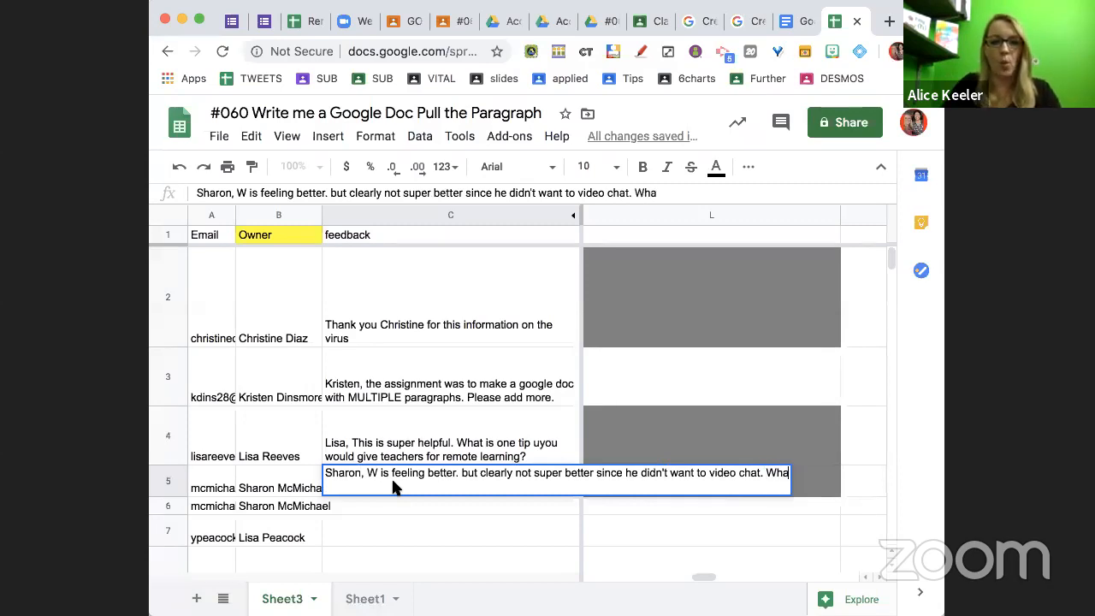
pyautogui.write('t is your fav text')
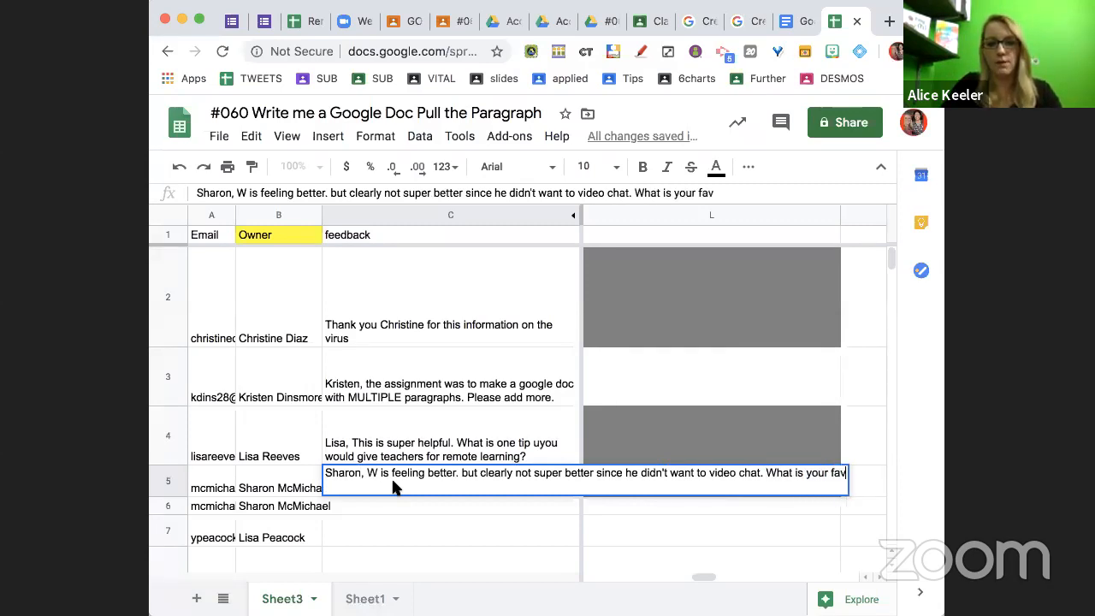
pyautogui.press('BackSpace')
pyautogui.write('mex')
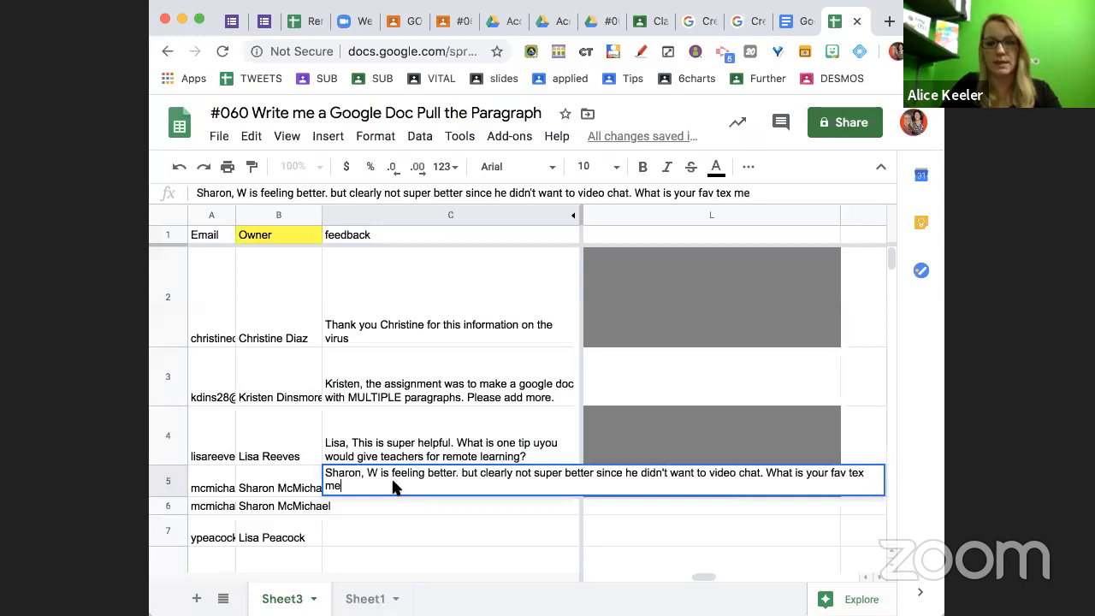
pyautogui.press('Return')
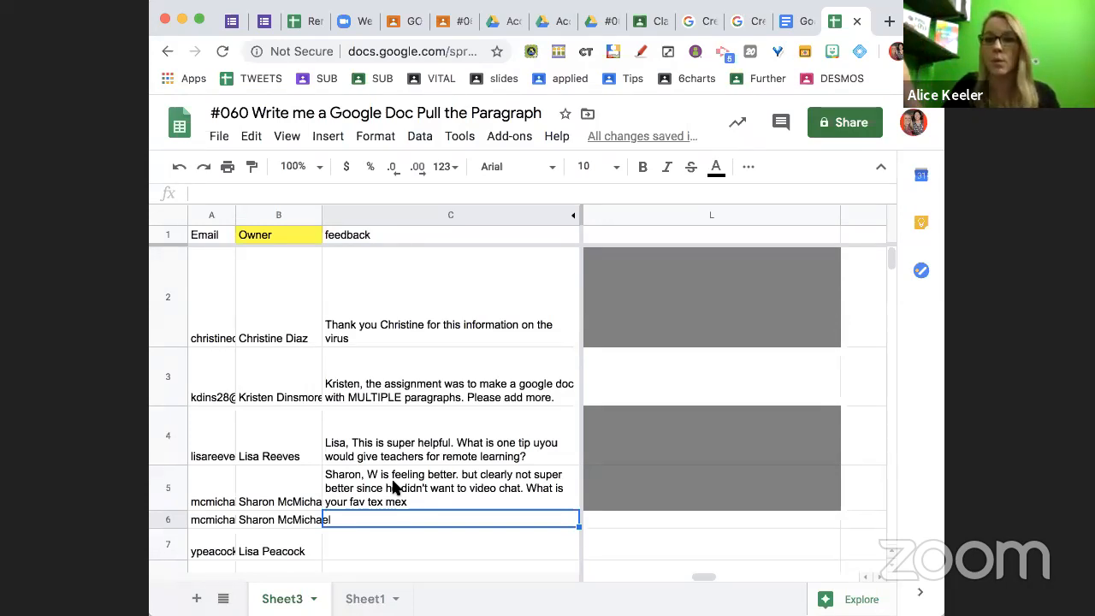
# - Check row 6 for pulled paragraphs and enter "This is blank!" as the feedback in C6
pyautogui.press('Right')
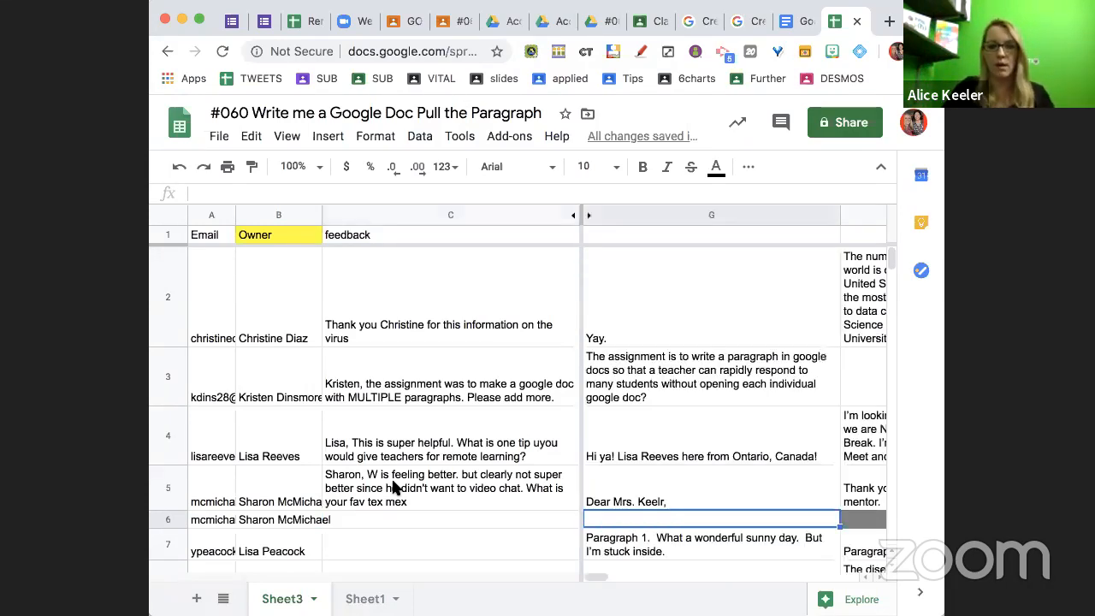
pyautogui.click(364, 514)
pyautogui.write('T')
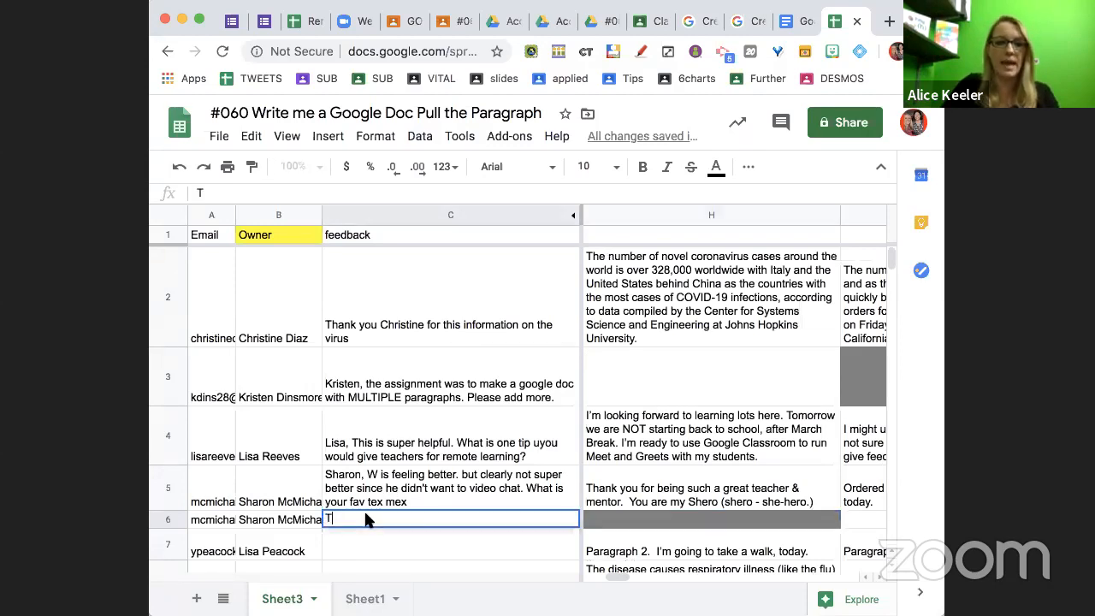
pyautogui.write('his is blank!')
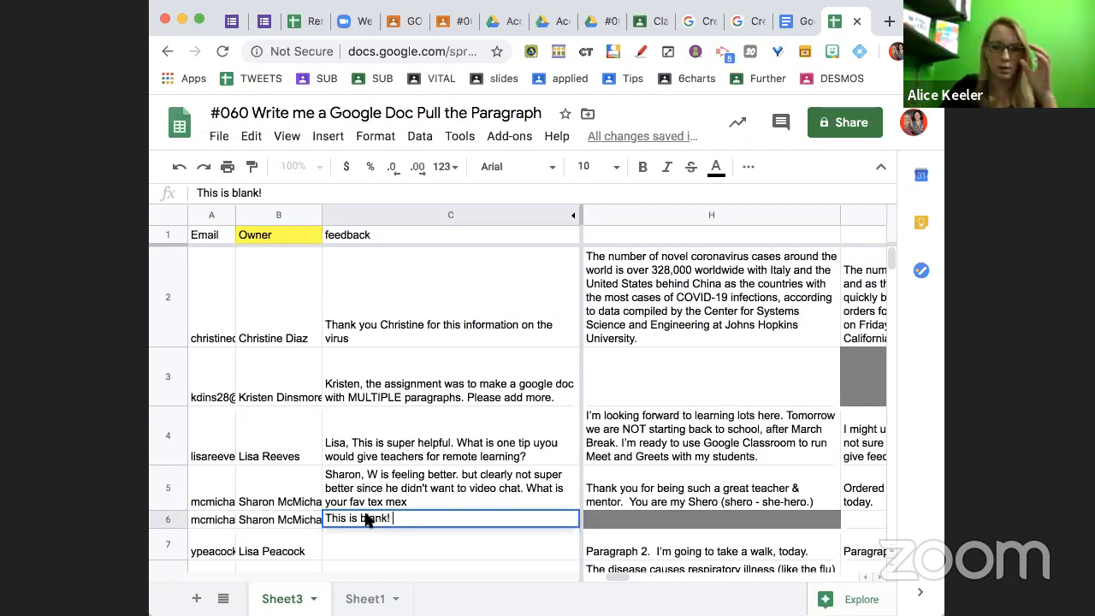
pyautogui.press('Return')
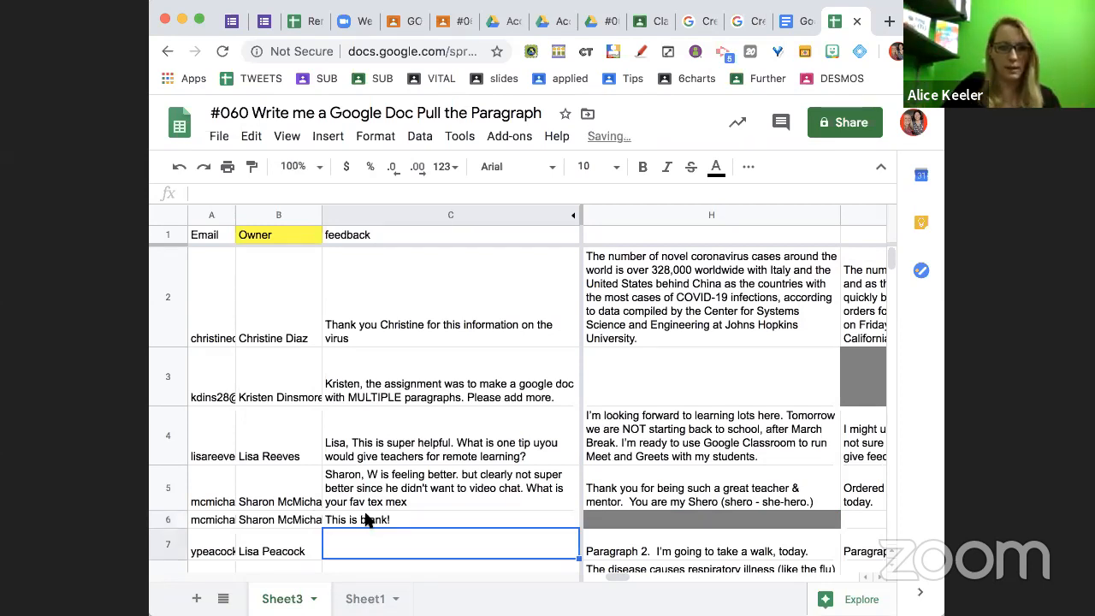
# - Read row 7 and enter in C7 "OMG THE WEATHER IS SO NICE", the student's first name and "IN CALIFONIA AND I AM STUCK INSIDE."
pyautogui.press('Right')
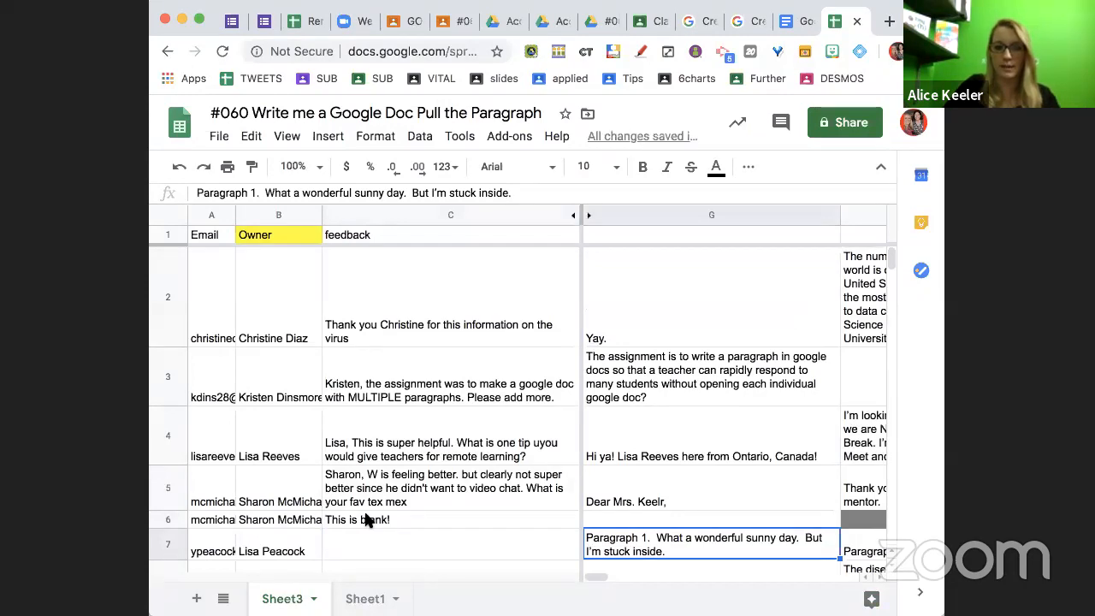
pyautogui.click(346, 534)
pyautogui.write('OMG THE WEA')
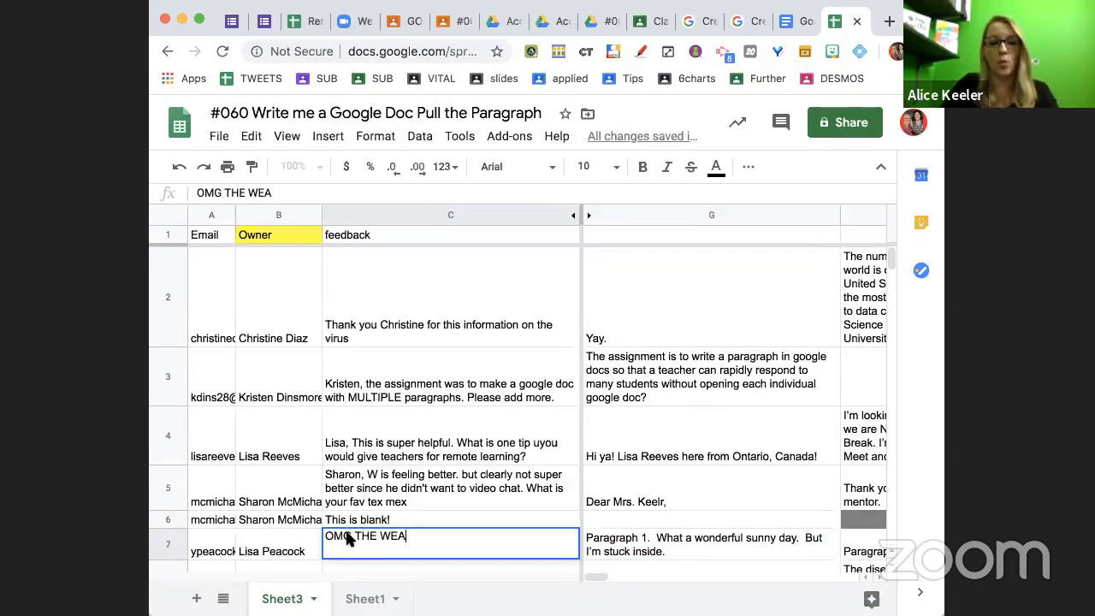
pyautogui.write('THER IS SO NICE')
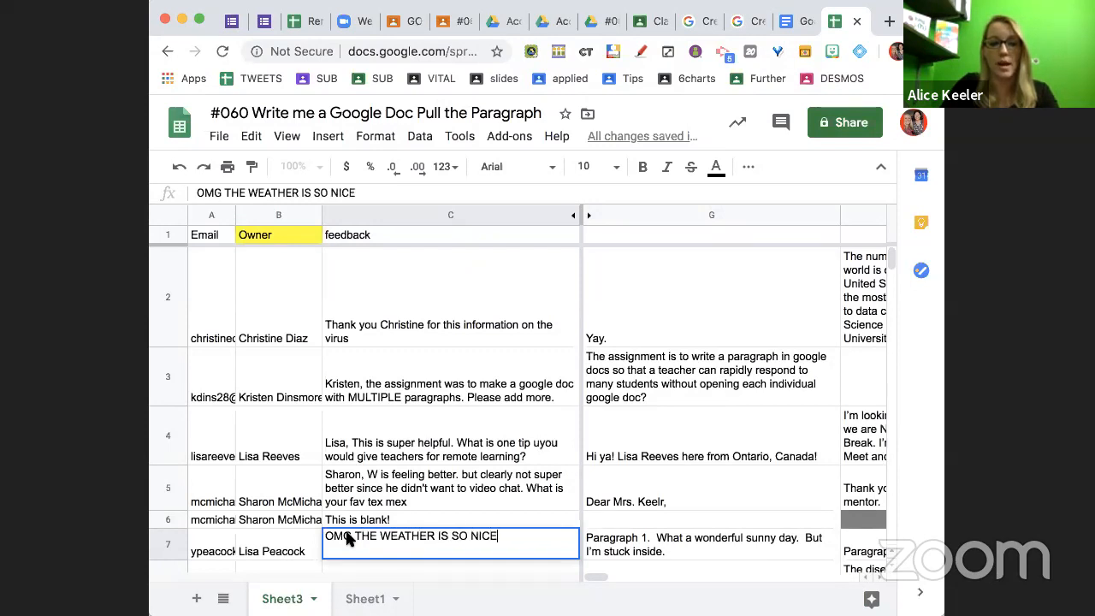
pyautogui.write(' LISA IN CALIFONI')
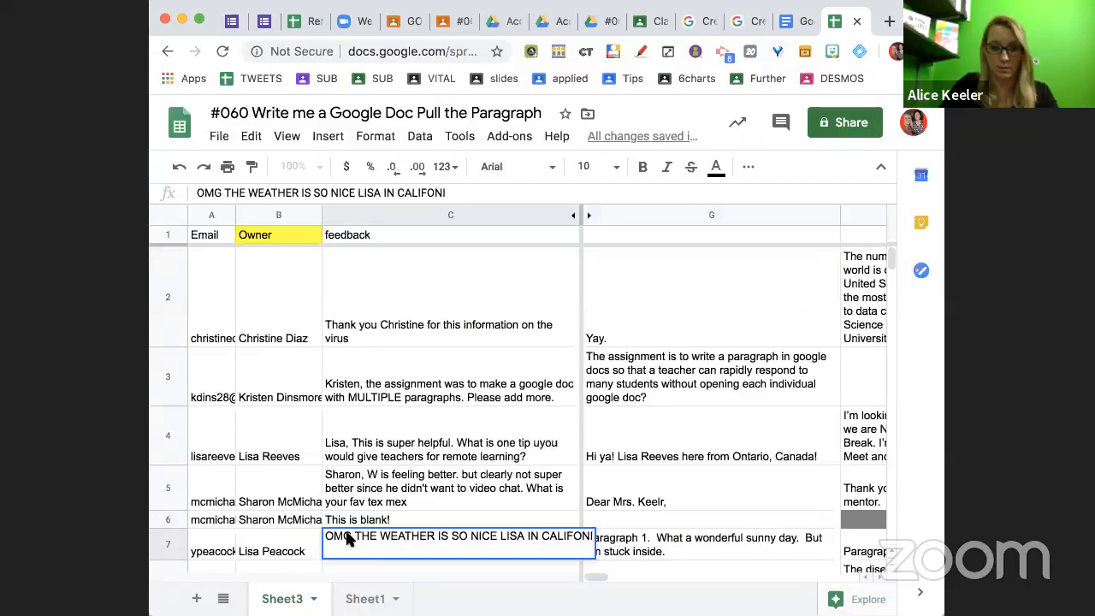
pyautogui.write('A AND I AM STUC')
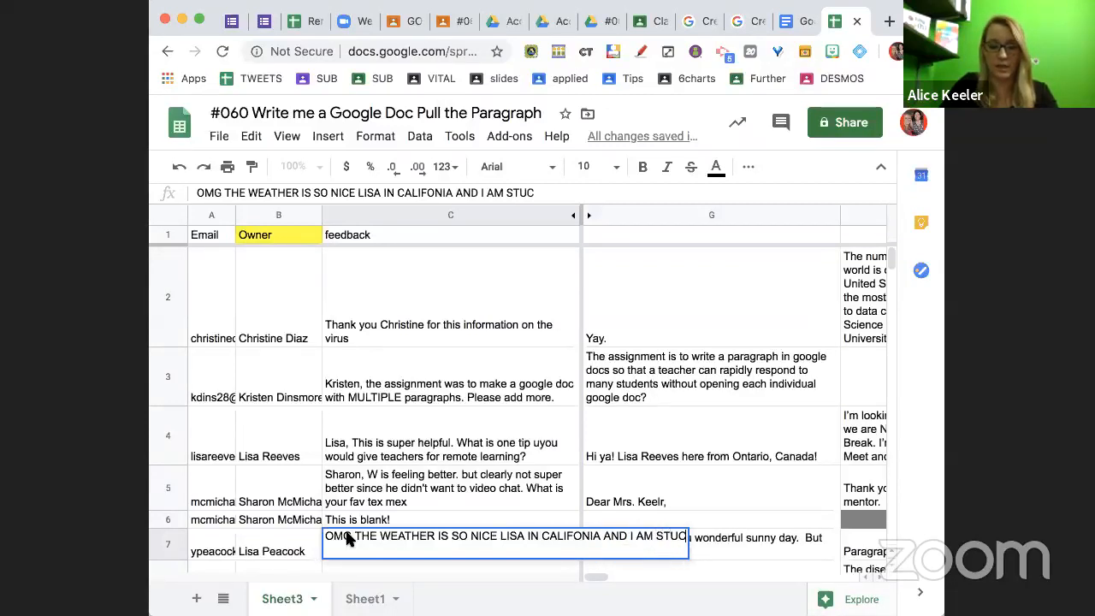
pyautogui.write('K INSIDE.')
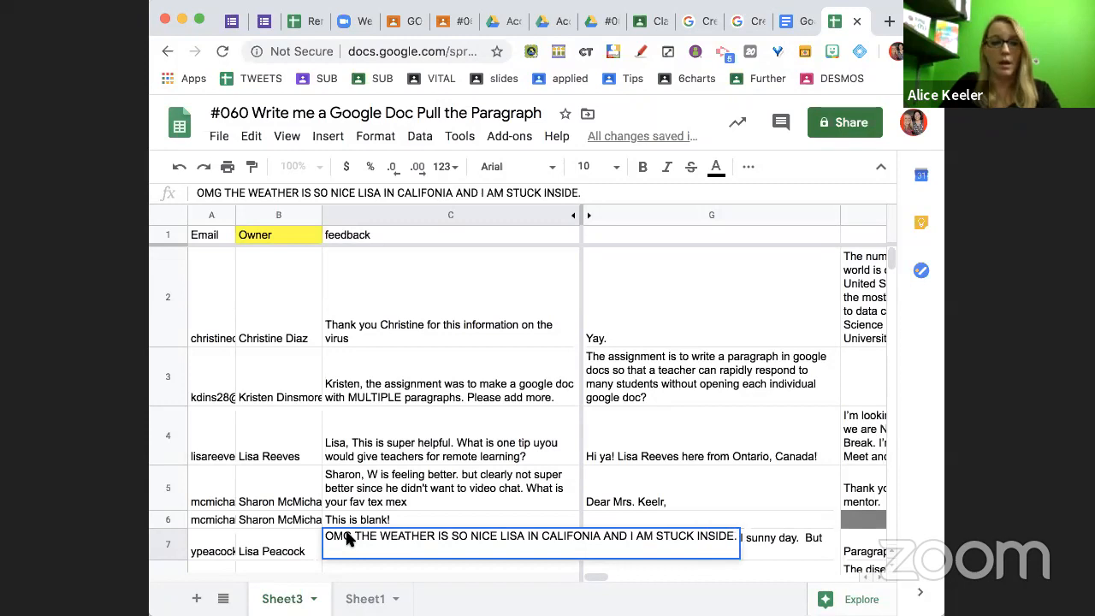
pyautogui.press('Tab')
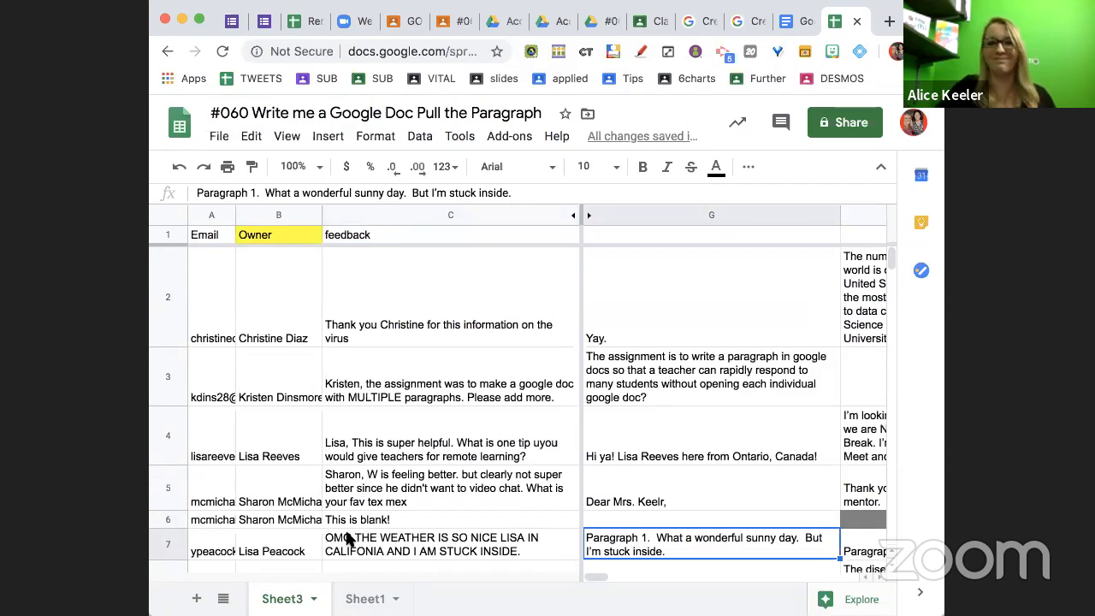
pyautogui.press('Right')
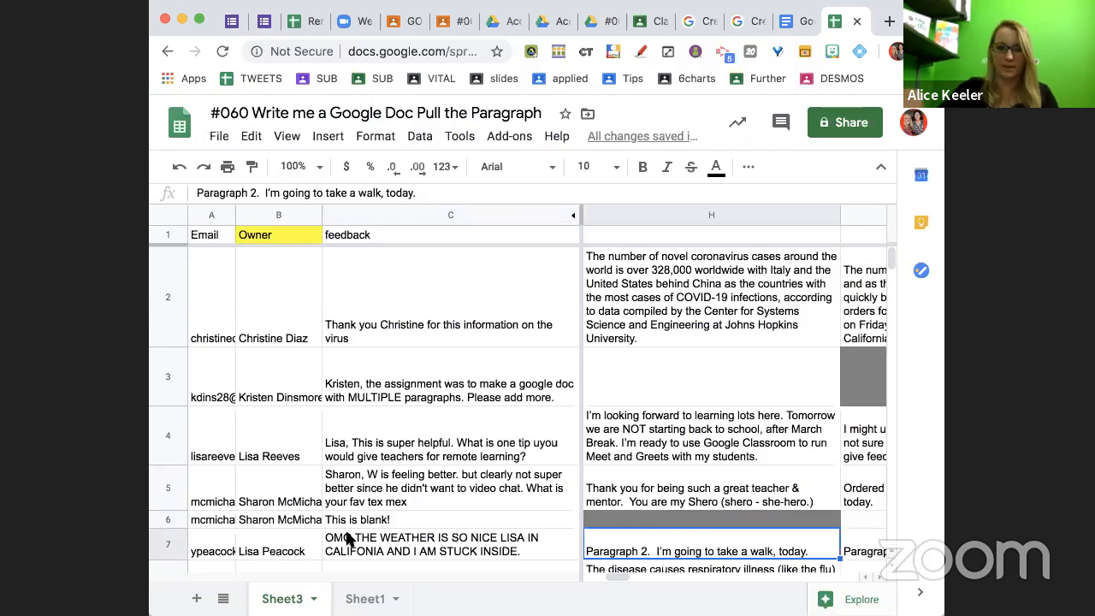
pyautogui.press('Right')
pyautogui.press('Right')
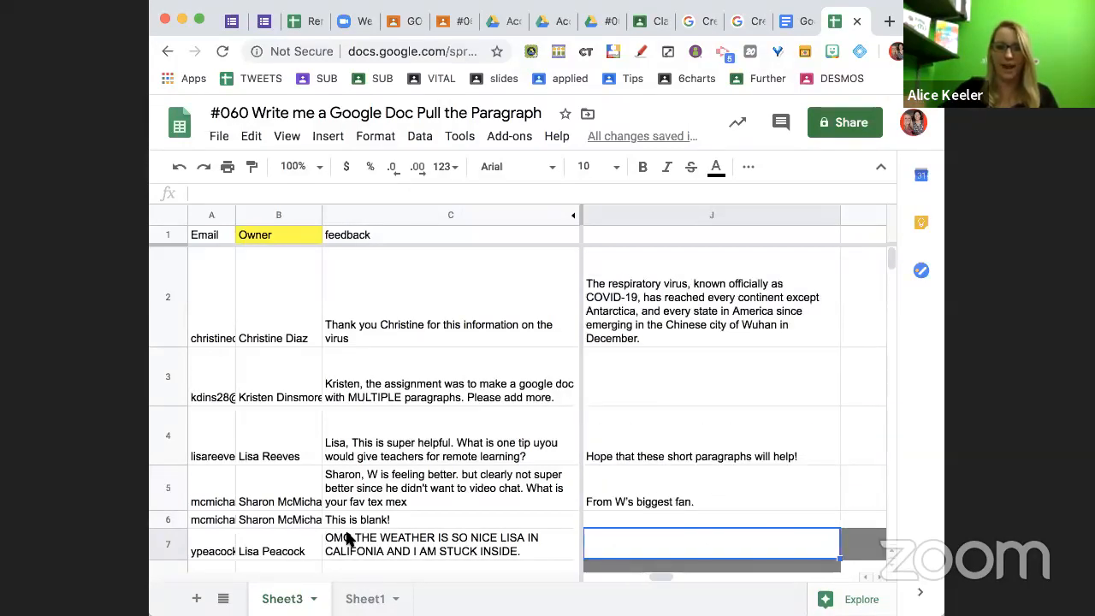
# - Read row 8 and enter in C8 the student's first name and "you are a plagiarizer. How about putting your own info in there."
pyautogui.click(420, 548)
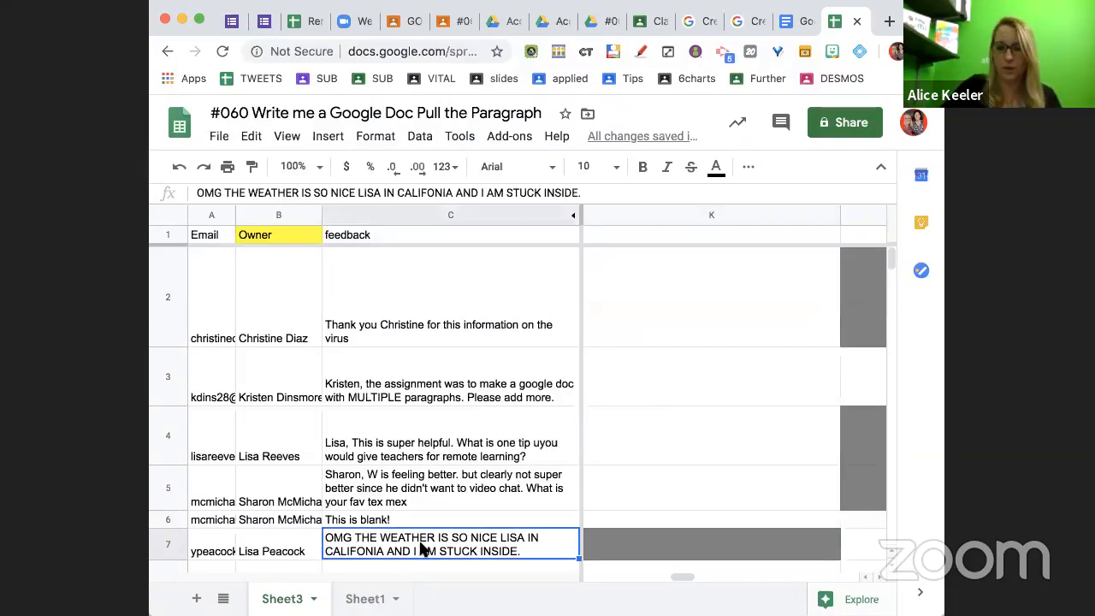
pyautogui.press('Down')
pyautogui.press('Right')
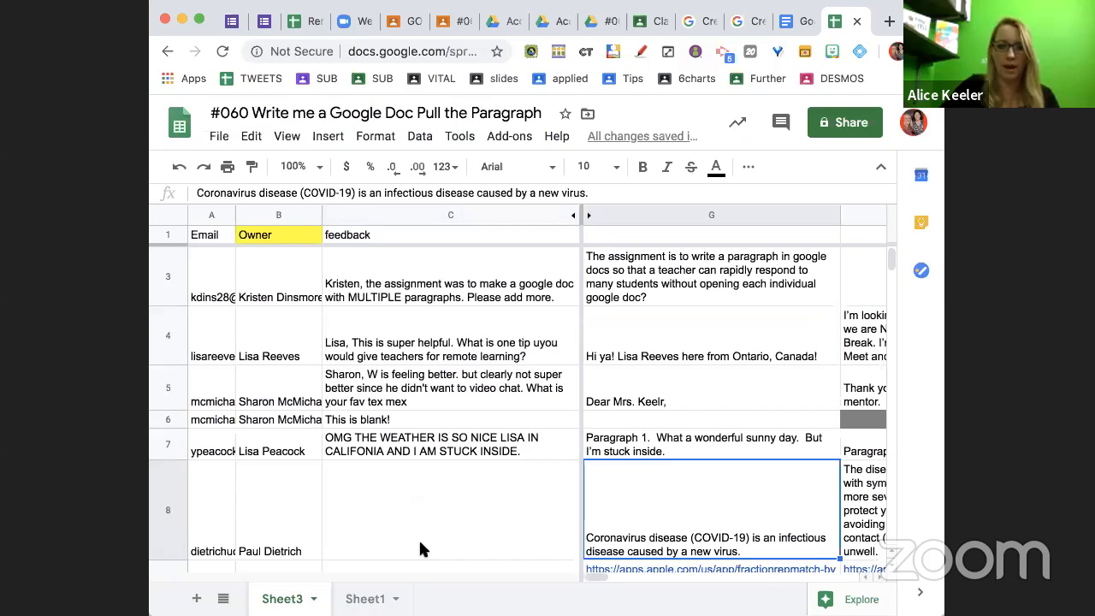
pyautogui.press('Right')
pyautogui.press('Right')
pyautogui.press('Right')
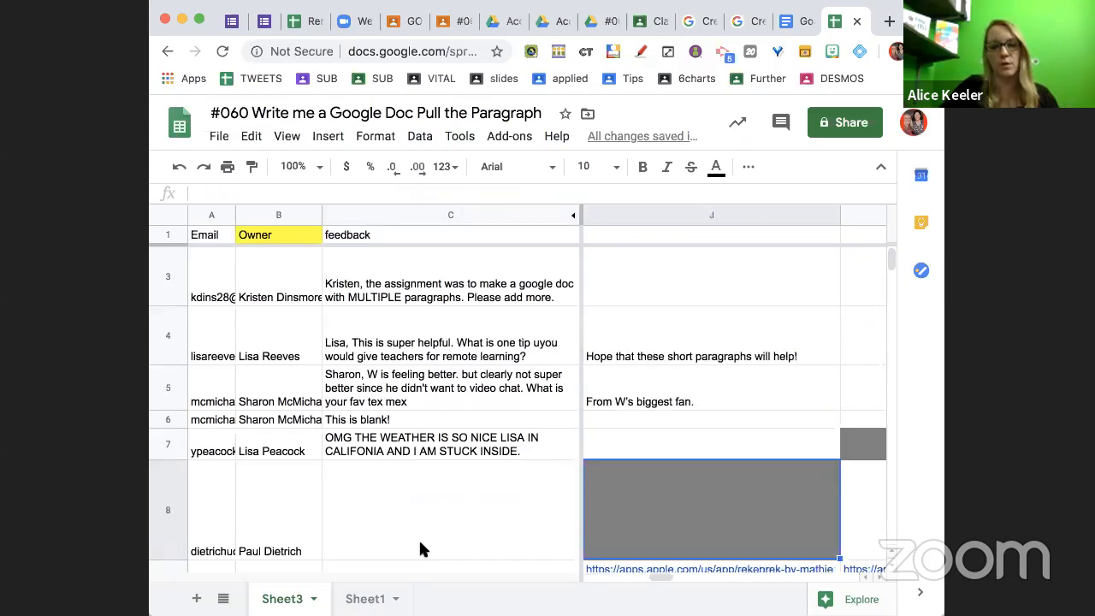
pyautogui.click(355, 538)
pyautogui.write('Pa')
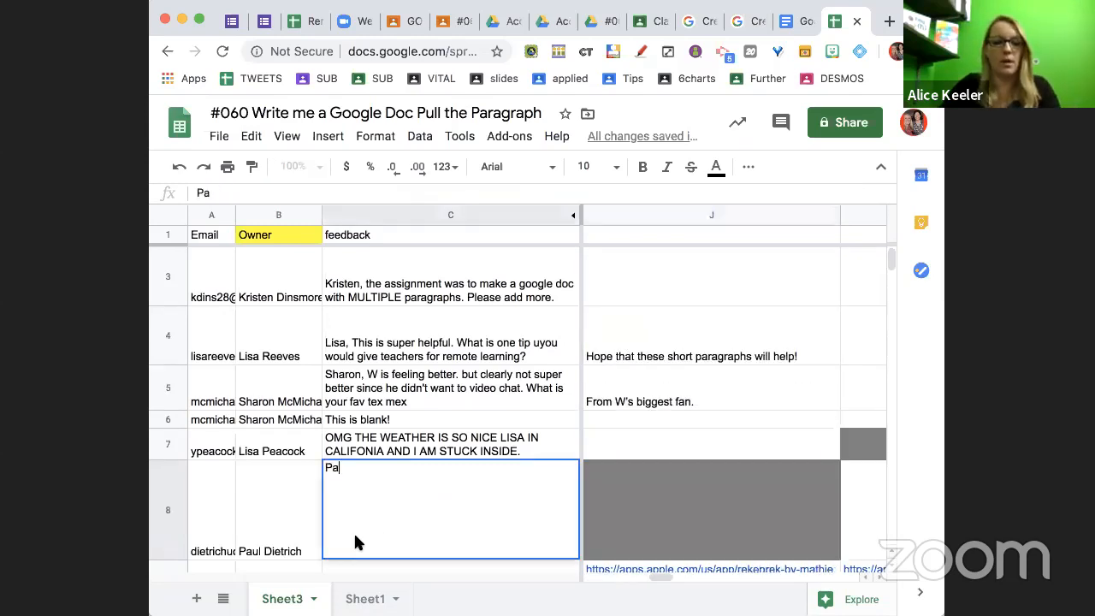
pyautogui.write('ul, you are a p')
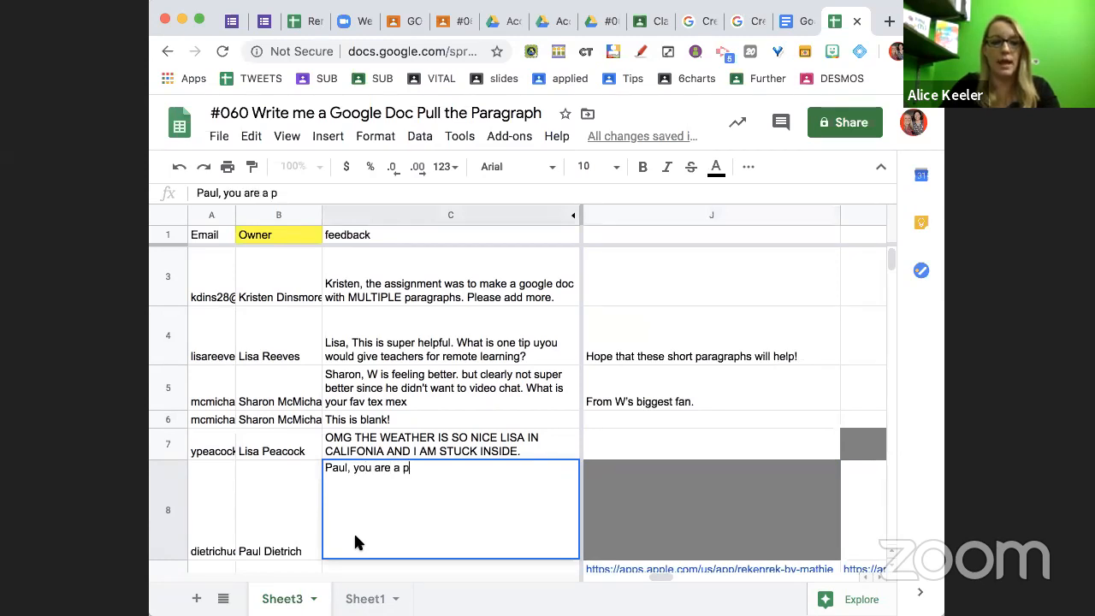
pyautogui.write('lagiarize')
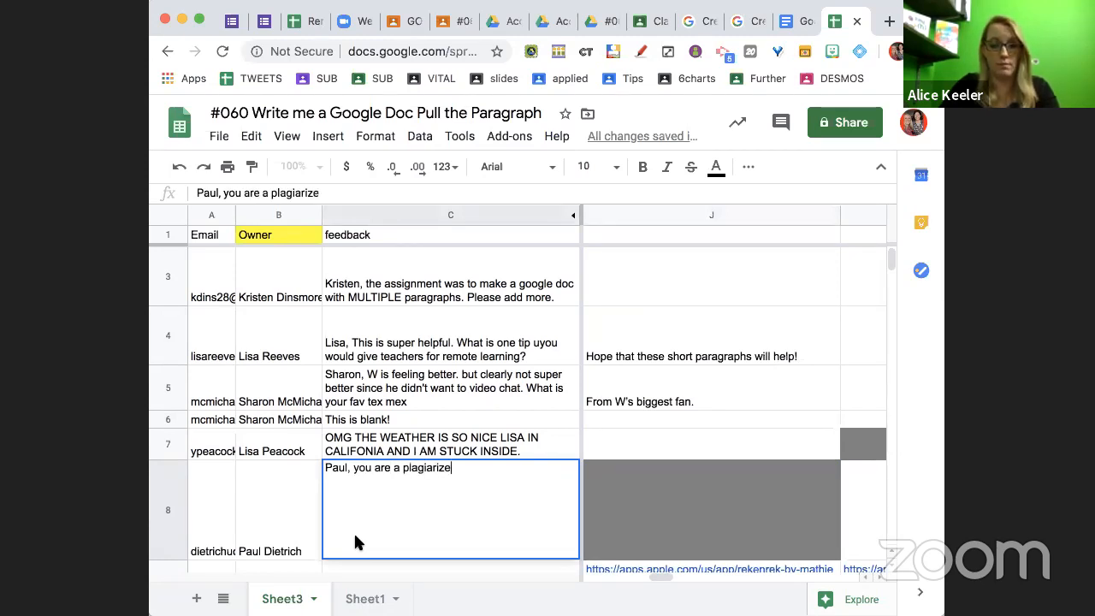
pyautogui.write('r. How about puttin')
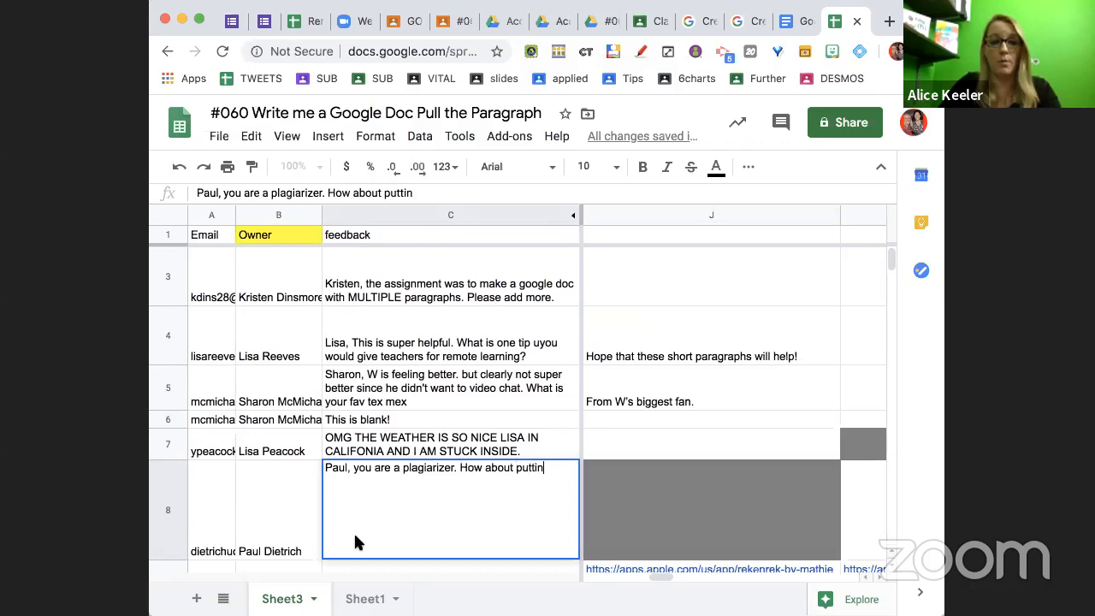
pyautogui.write('g your own info i')
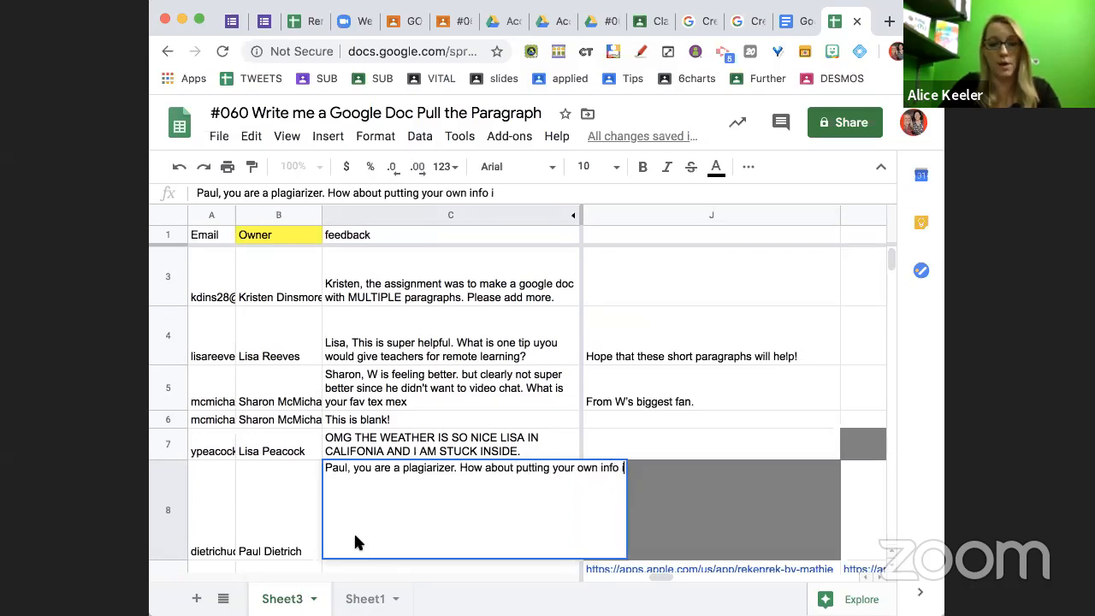
pyautogui.write('n there.')
pyautogui.press('Return')
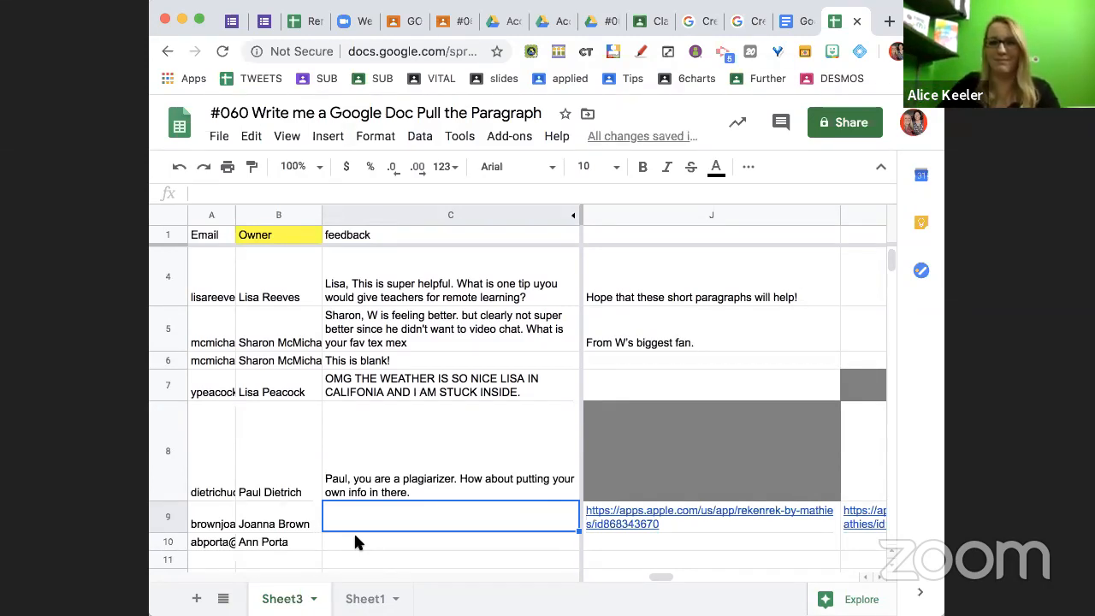
# - Read row 9 and enter in C9 the student's first name and "I hve an android. update this list for Google Play store."
pyautogui.press('Right')
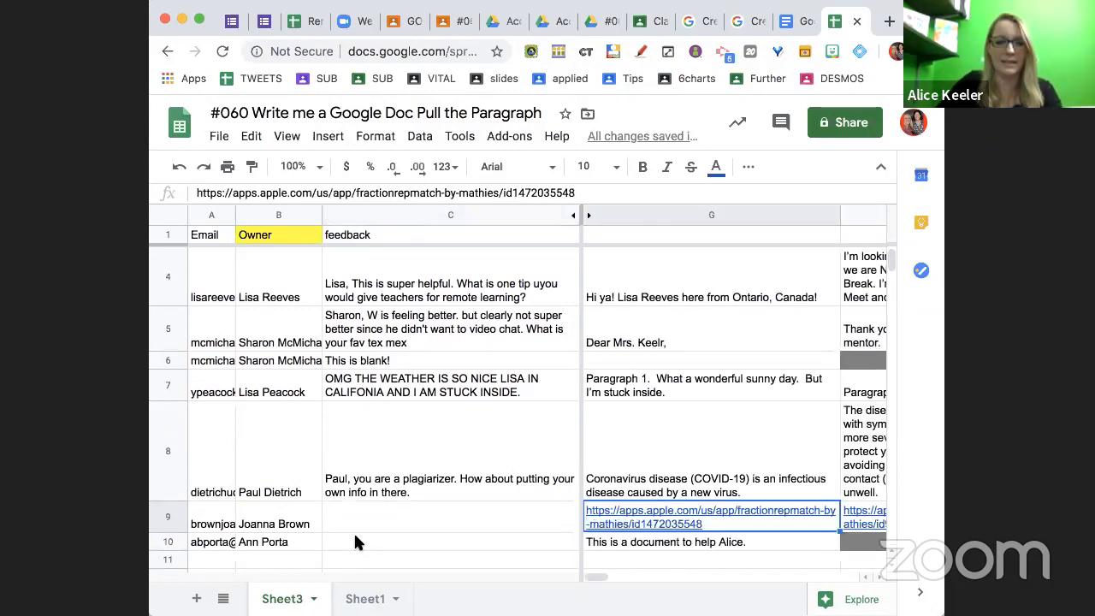
pyautogui.press('Right')
pyautogui.press('Right')
pyautogui.press('Right')
pyautogui.press('Right')
pyautogui.press('Right')
pyautogui.click(389, 526)
pyautogui.write('Joanna, I hve an')
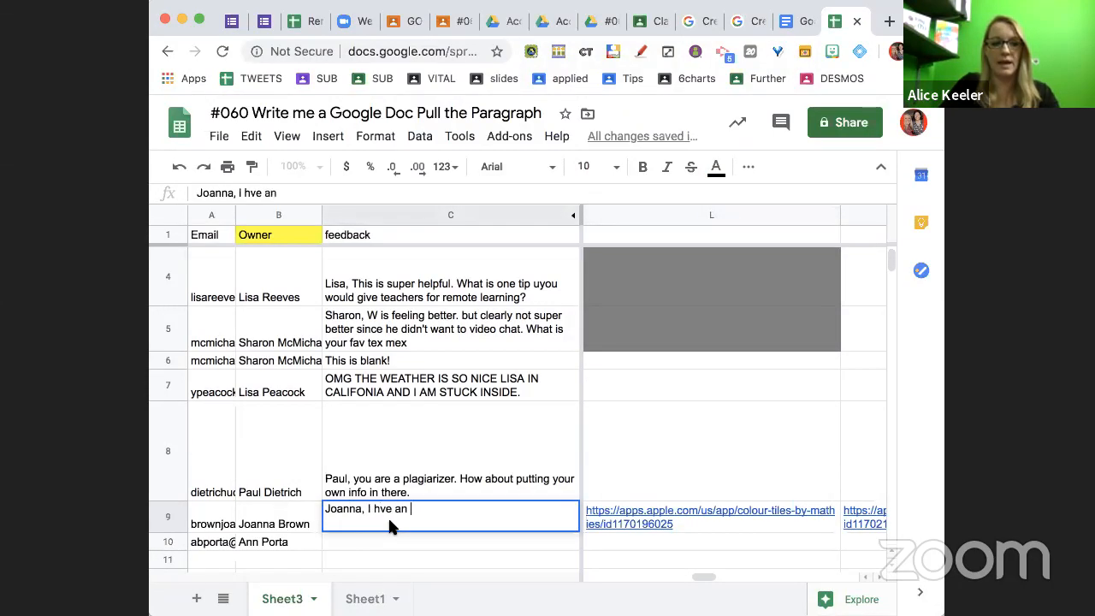
pyautogui.write(' android. ')
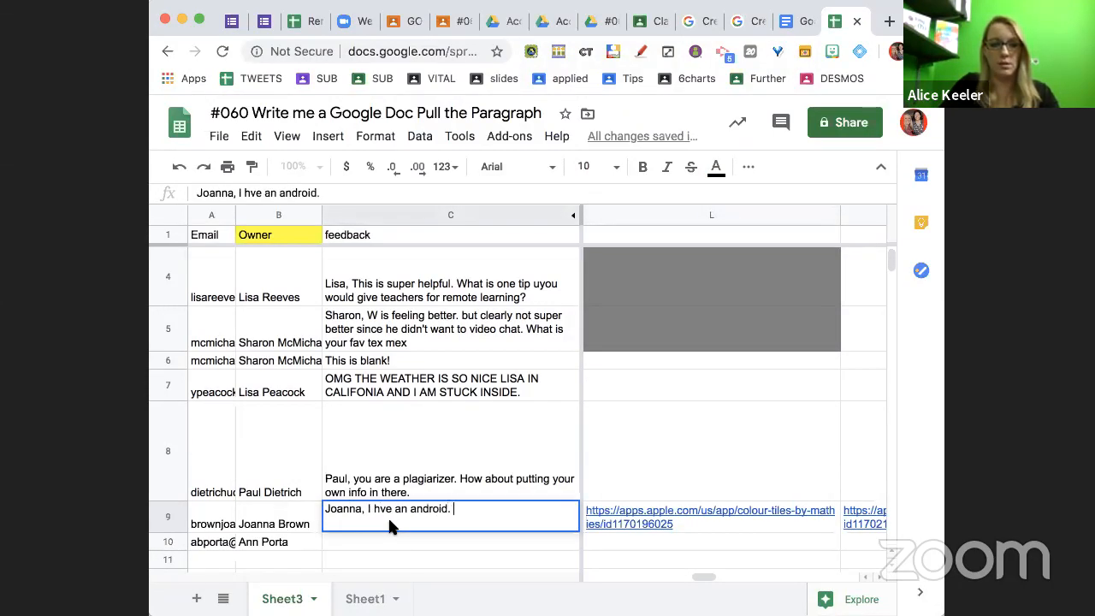
pyautogui.write('update this list for ')
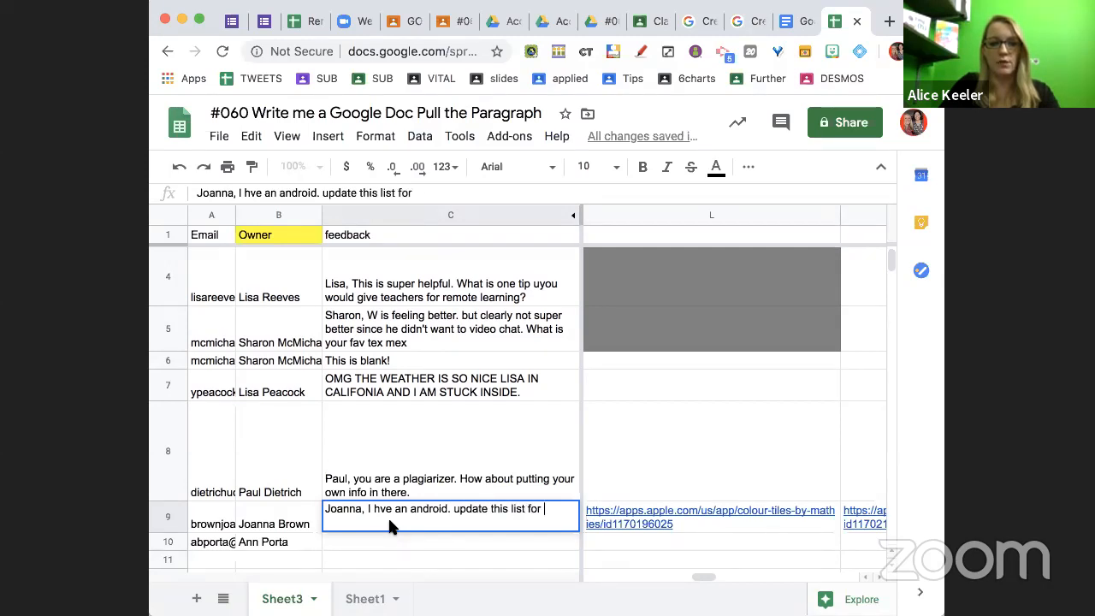
pyautogui.write('Google Play store.')
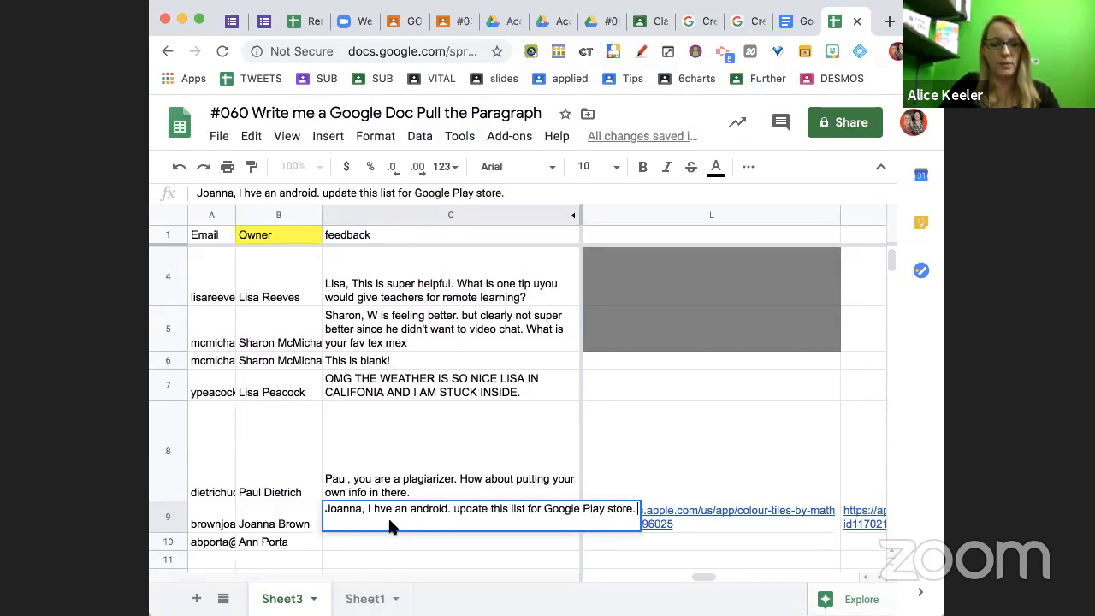
pyautogui.press('Return')
# - Read row 10 and enter in C10 the student's first name and "this is very helpful, but it is only one paragraph. Give me more."
pyautogui.press('Right')
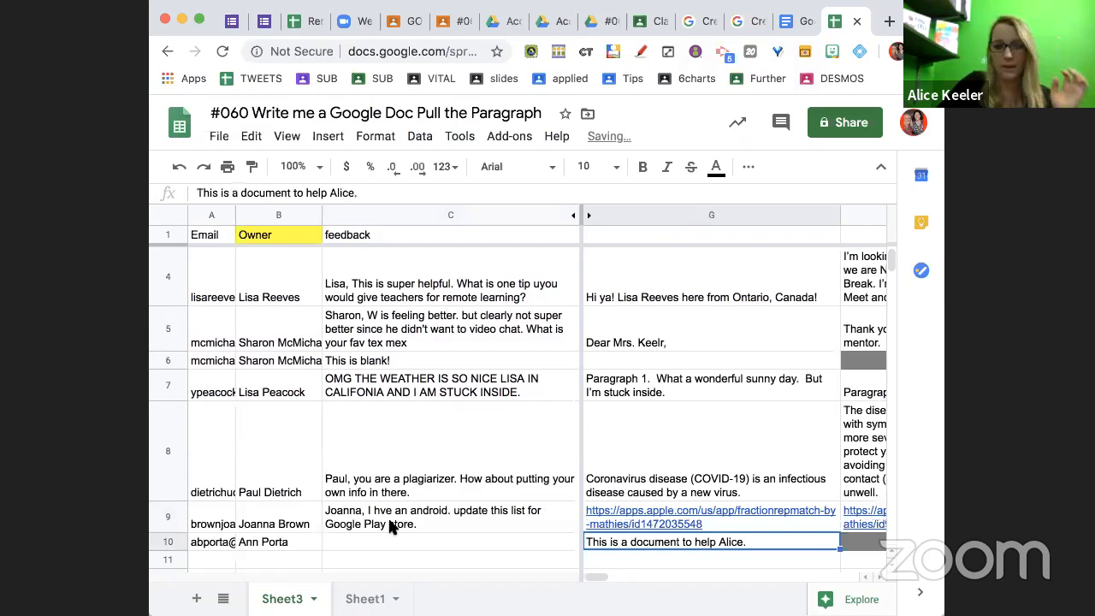
pyautogui.click(341, 556)
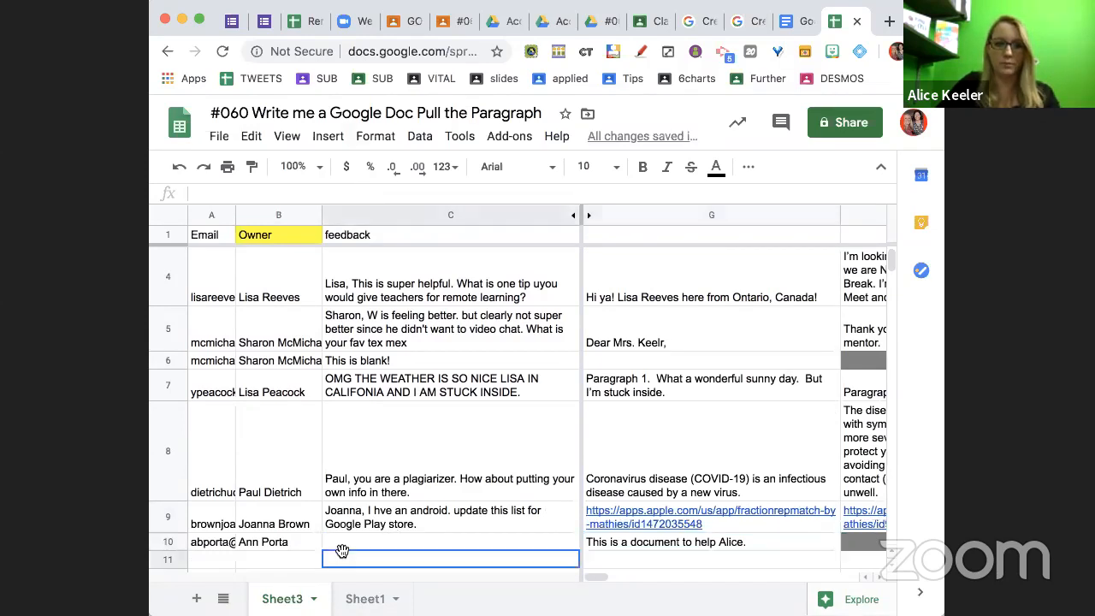
pyautogui.click(346, 541)
pyautogui.write('Ann, this is very helpufu')
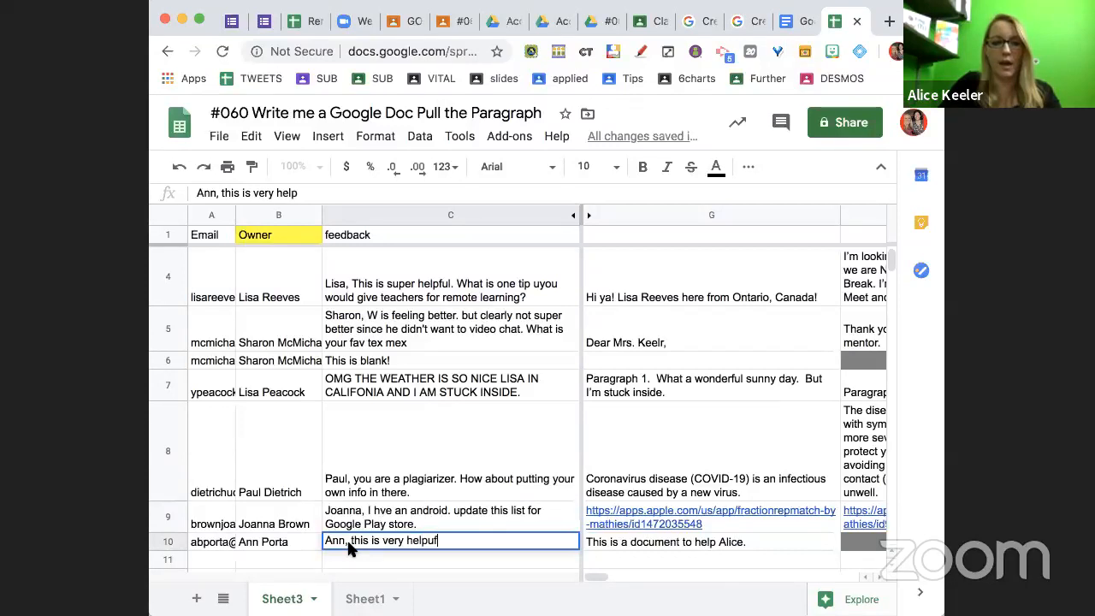
pyautogui.press('BackSpace')
pyautogui.press('BackSpace')
pyautogui.press('BackSpace')
pyautogui.write('ful, b')
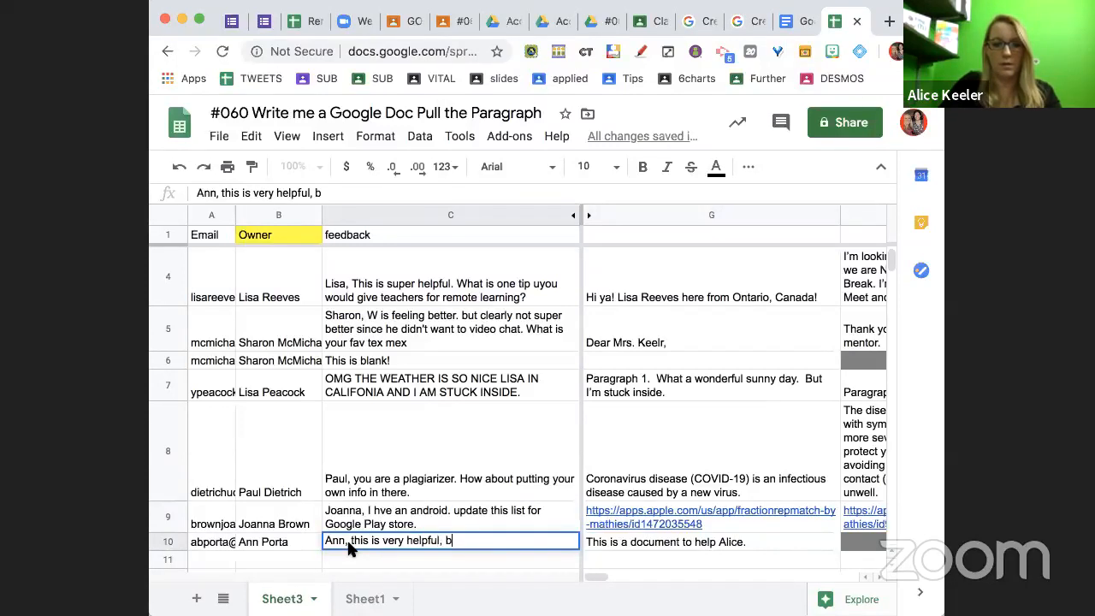
pyautogui.write('ut it is only')
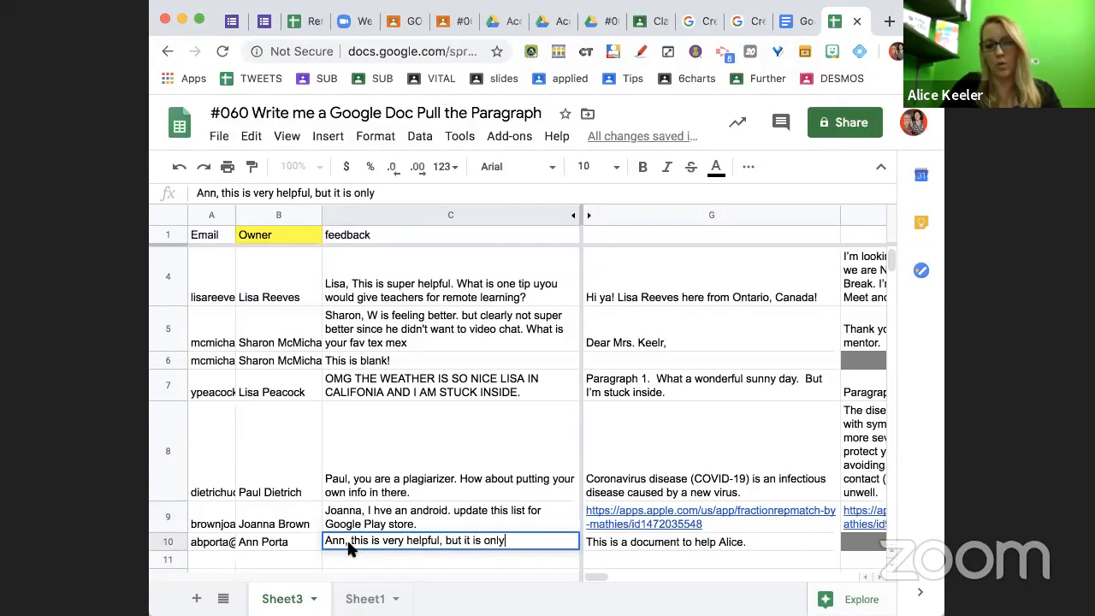
pyautogui.write(' one paragraph')
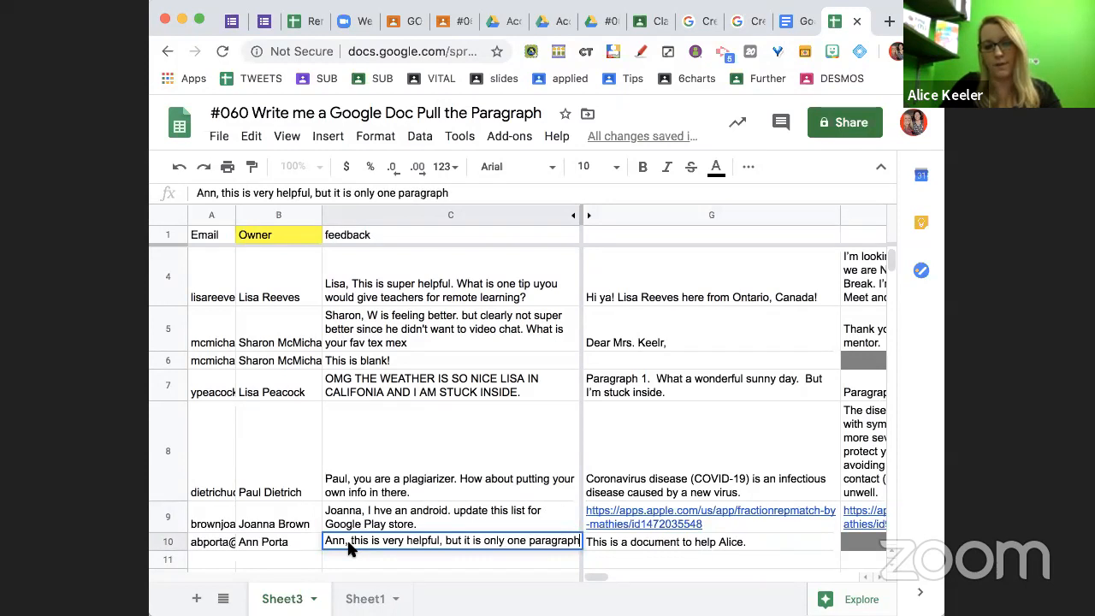
pyautogui.write('. Give me more.')
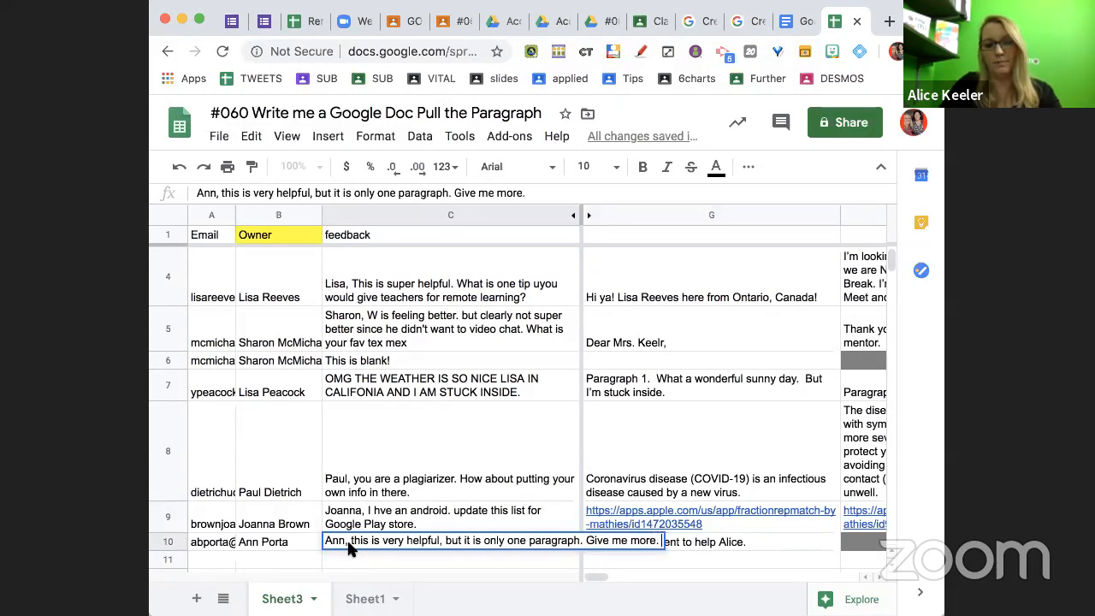
pyautogui.press('Return')
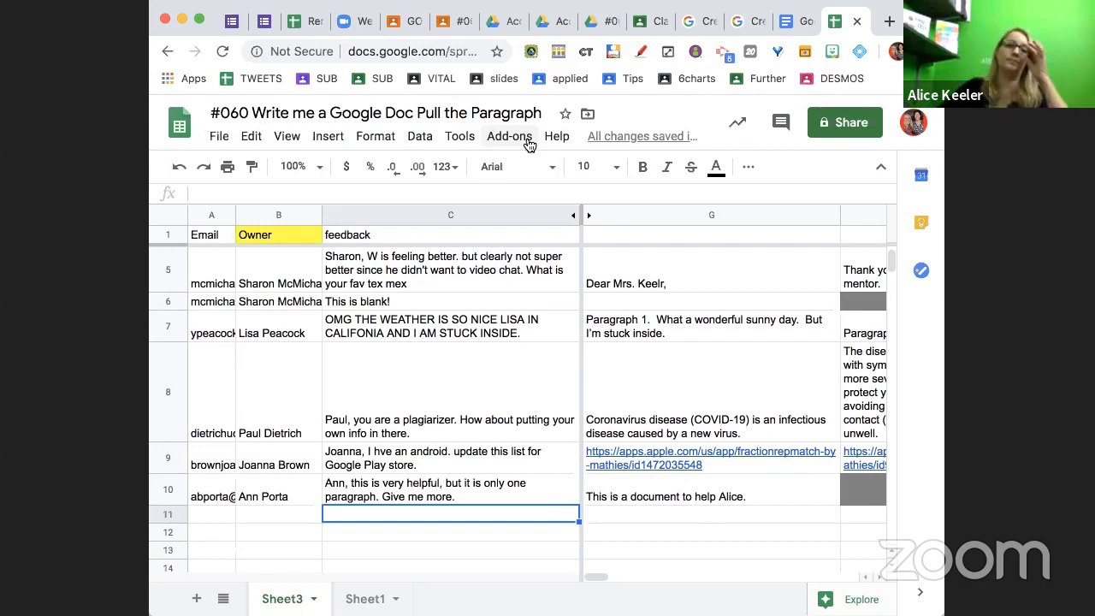
# - Unhide the URL, Title and file ID columns and open the row 9 student's document from its link
pyautogui.click(586, 214)
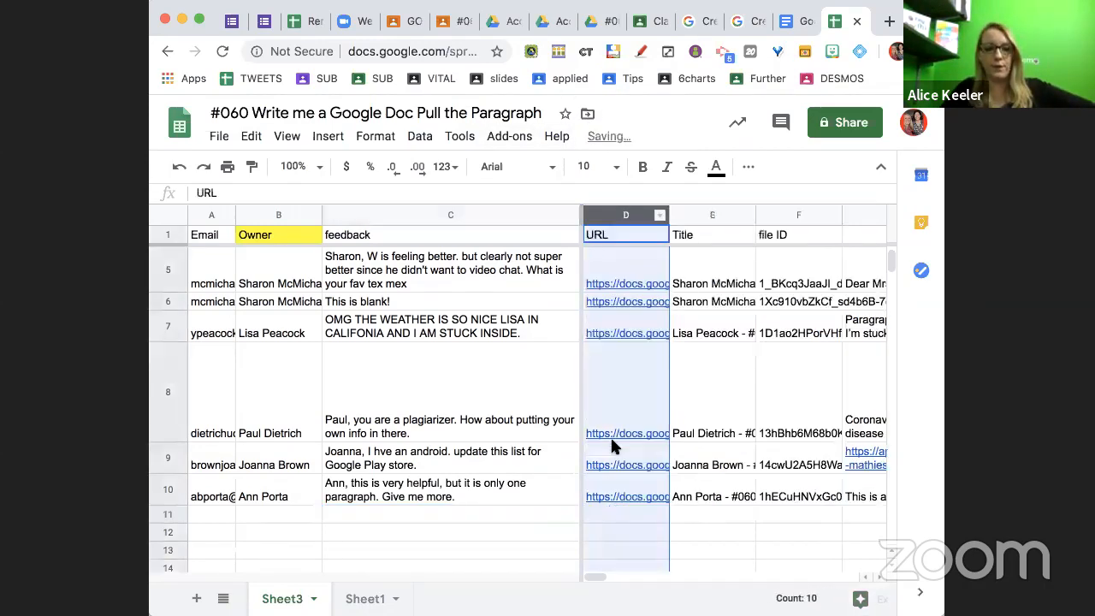
pyautogui.click(544, 462)
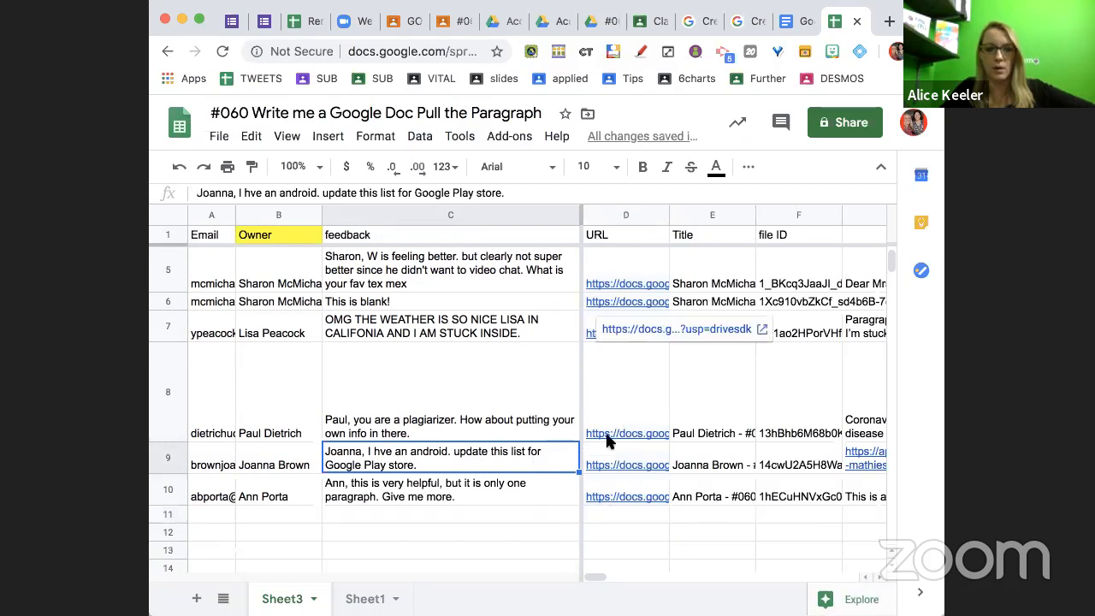
pyautogui.click(652, 456)
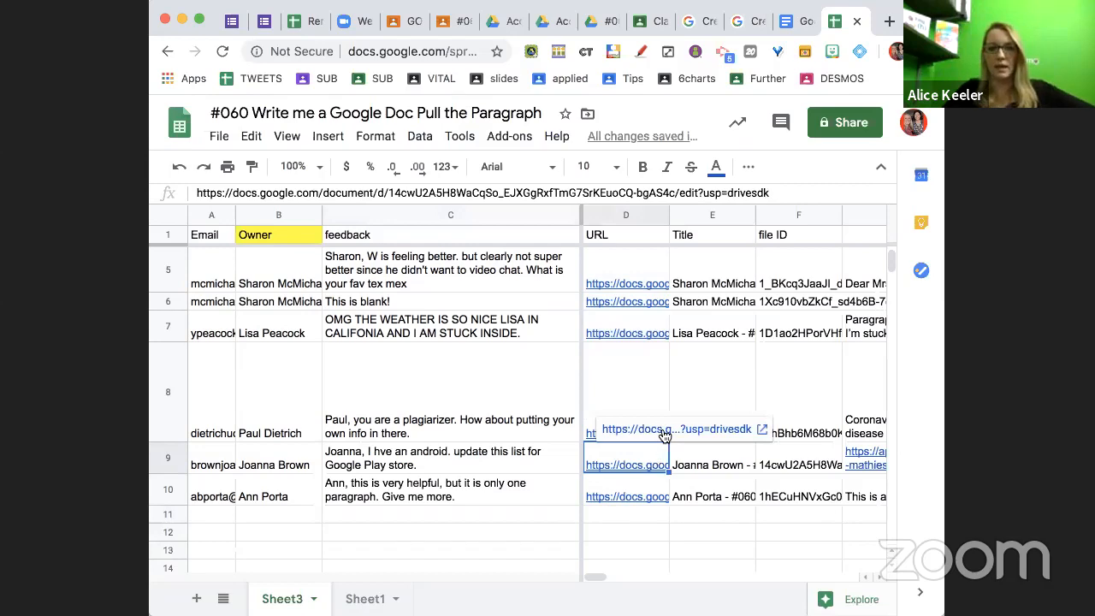
pyautogui.click(660, 433)
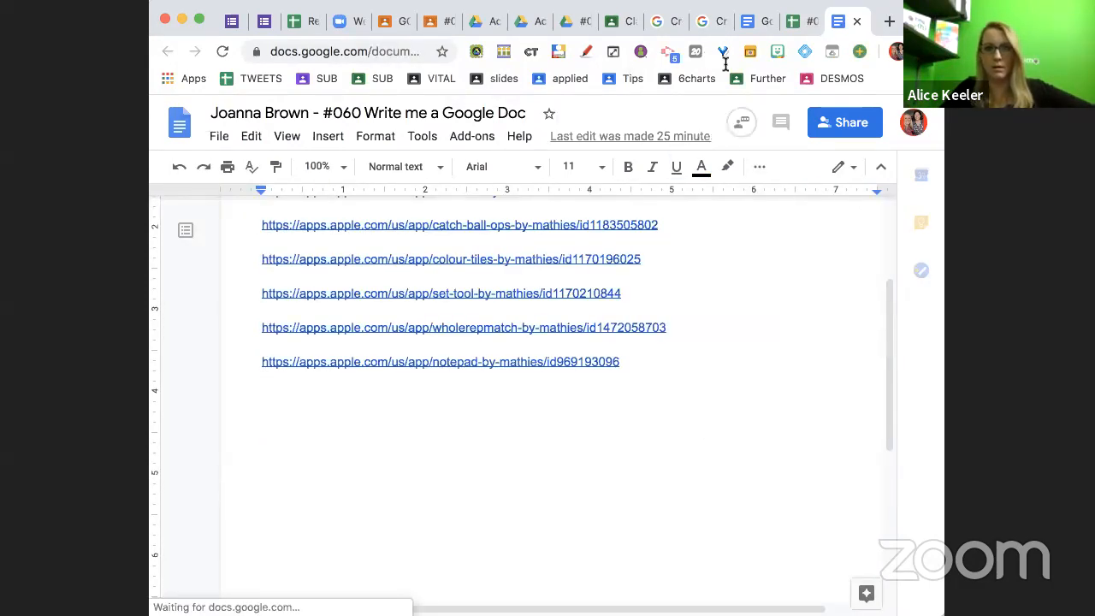
# - Insert the whale Bitmoji below the last link in the student's document and close the document
pyautogui.click(778, 53)
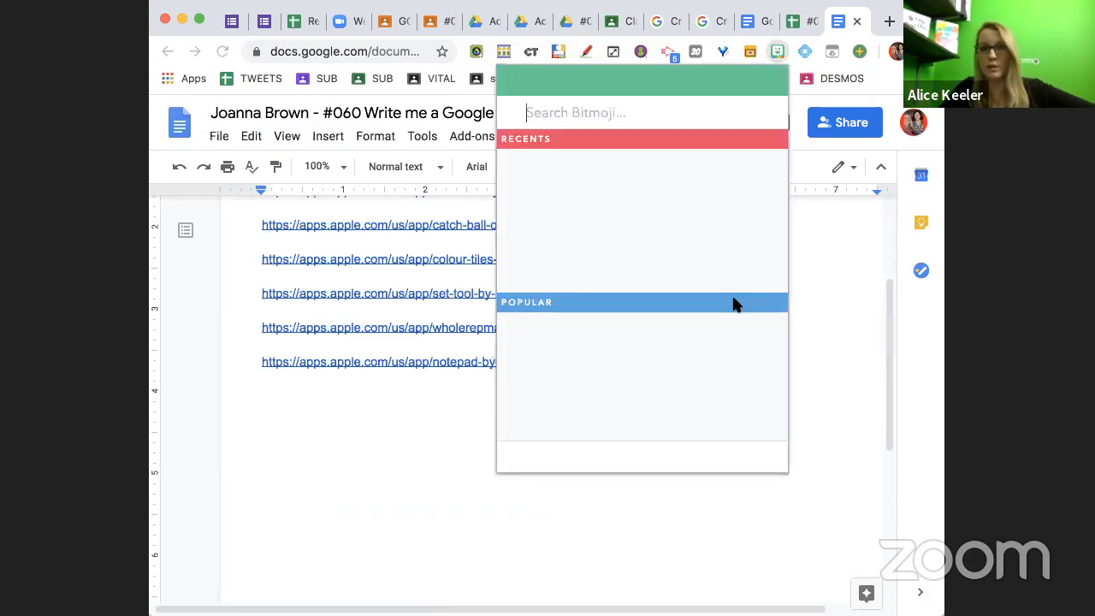
pyautogui.moveTo(736, 206); pyautogui.dragTo(426, 422)
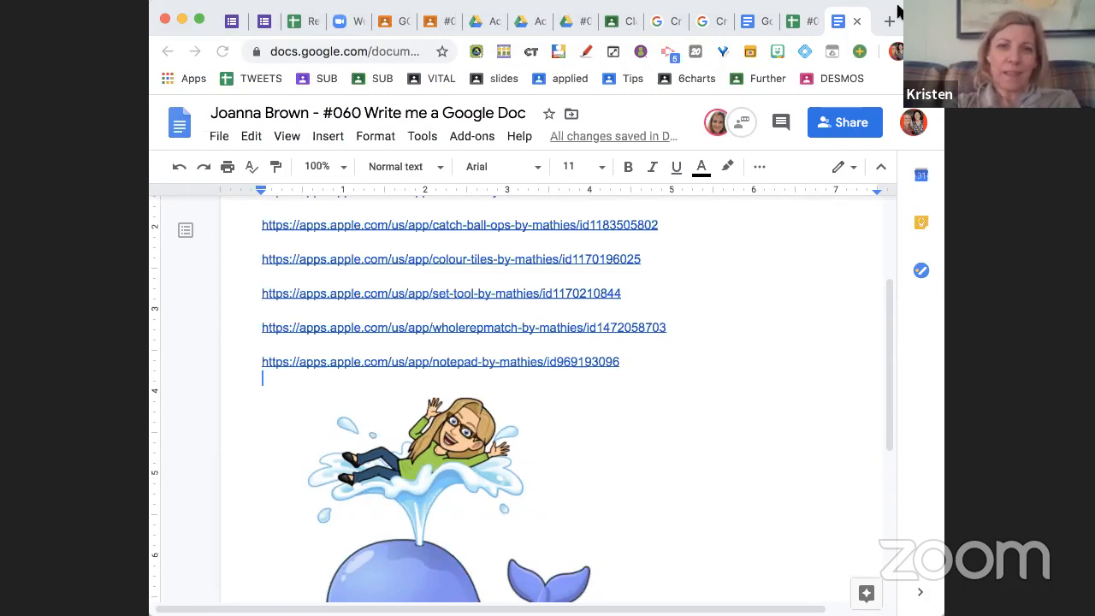
pyautogui.scroll(-3, 775, 439)
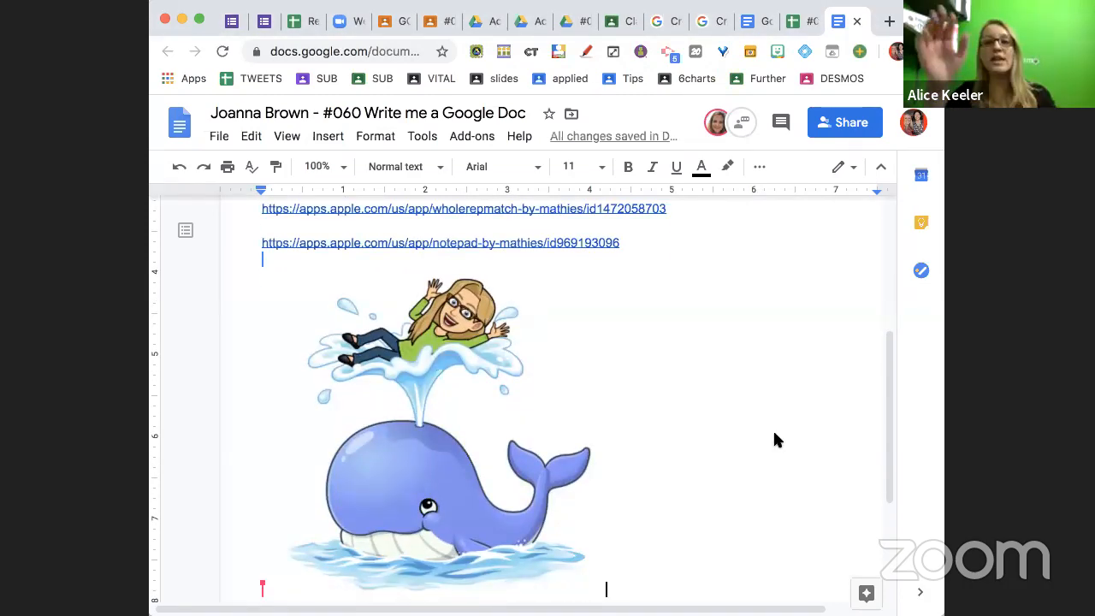
pyautogui.press('super+w')
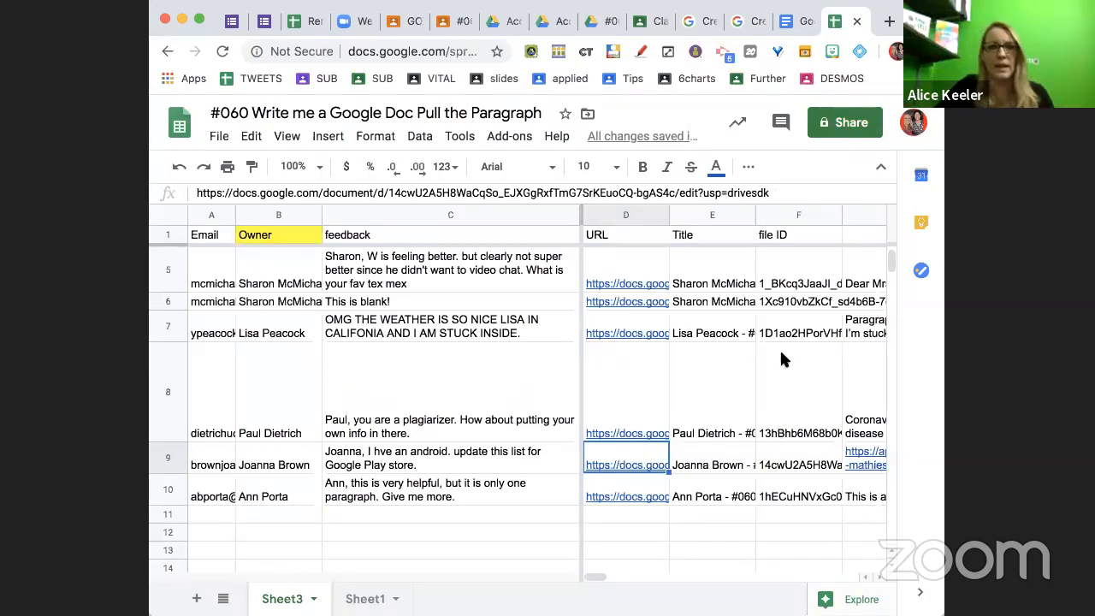
# - Open the sidebar of the Pull the Paragraph add-on
pyautogui.click(509, 136)
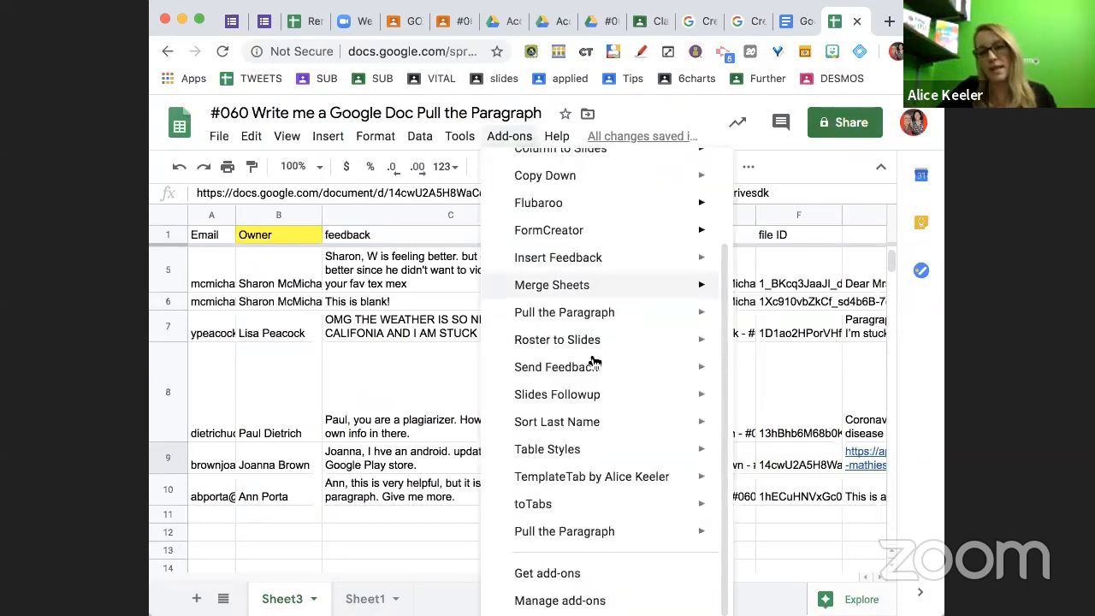
pyautogui.moveTo(595, 364)
pyautogui.moveTo(590, 532)
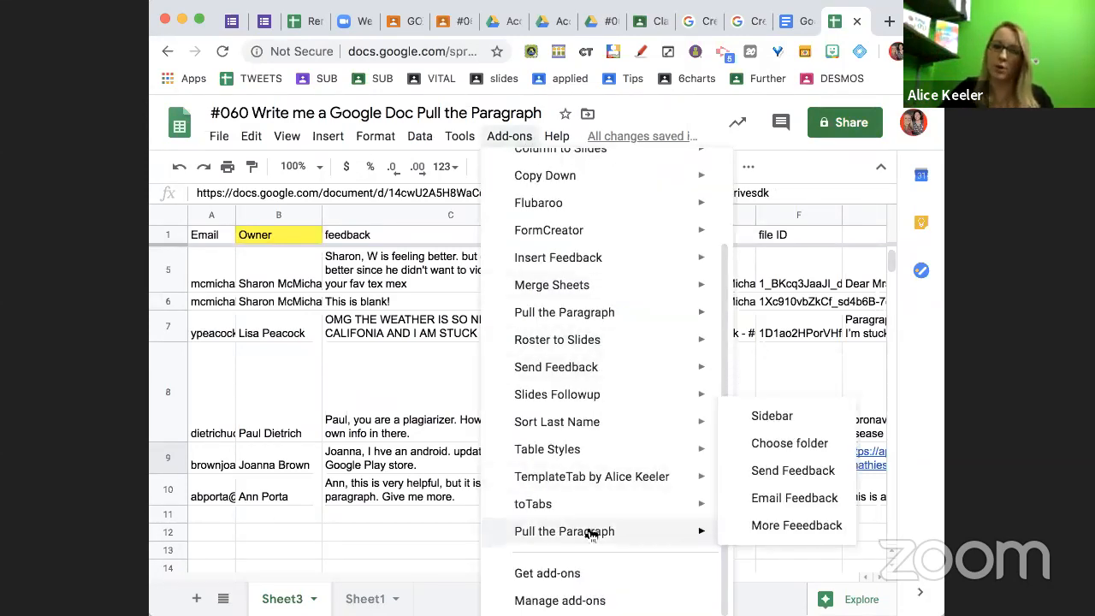
pyautogui.click(801, 418)
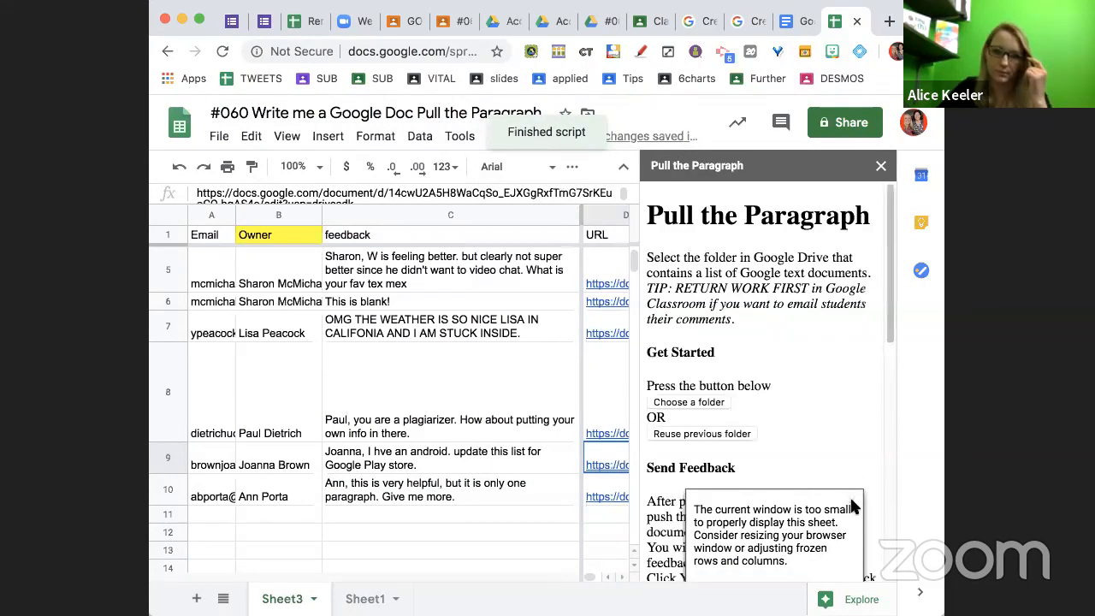
# - Send the column C feedback to the student documents, choosing not to place it at the top of the document
pyautogui.scroll(-5, 852, 507)
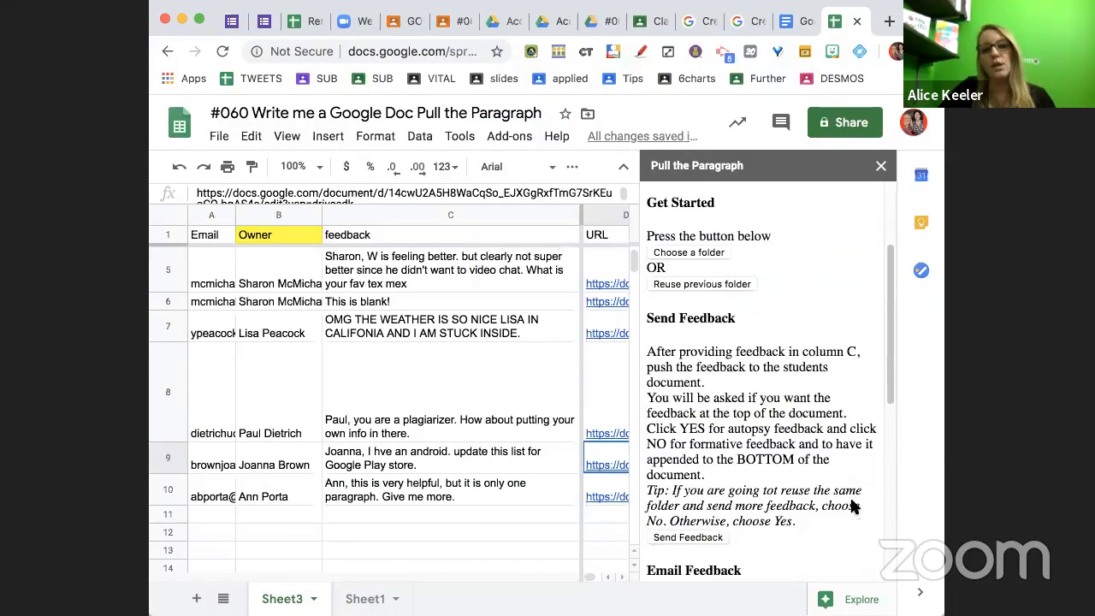
pyautogui.scroll(-1, 852, 501)
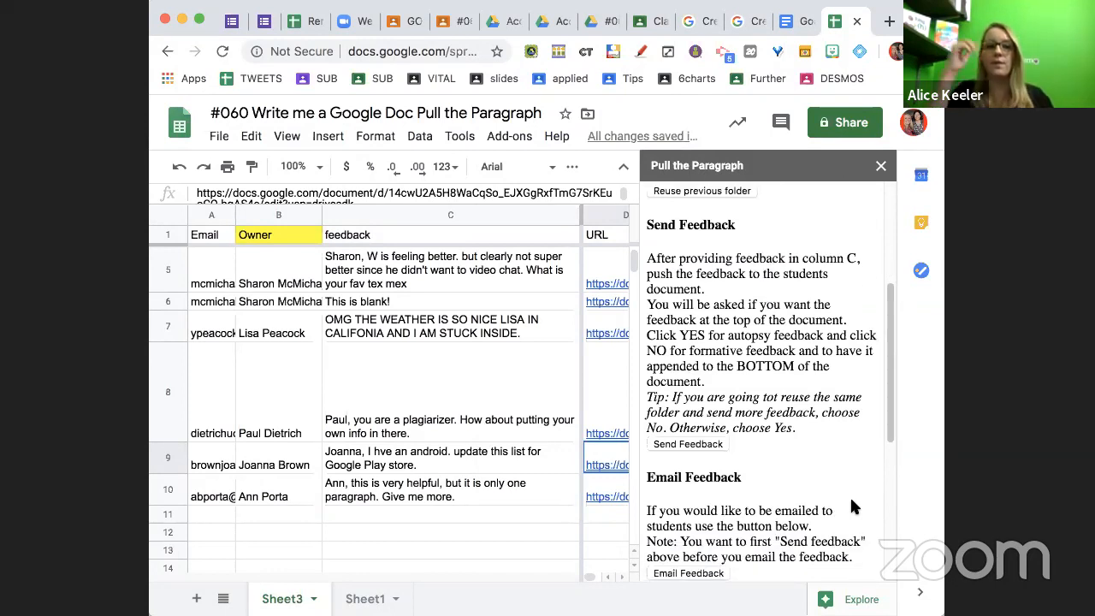
pyautogui.click(688, 445)
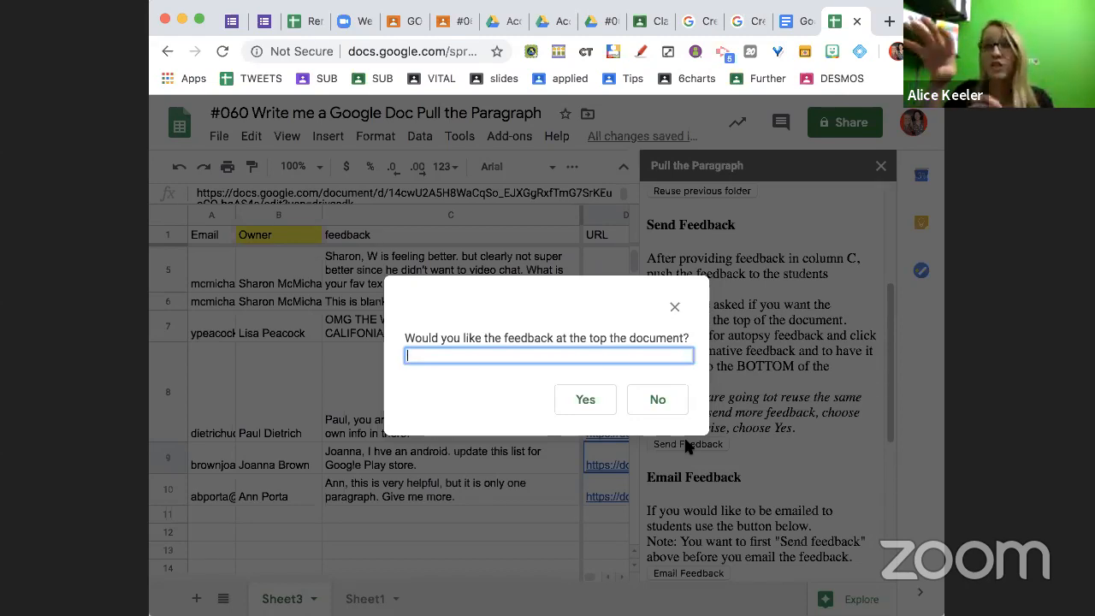
pyautogui.click(658, 403)
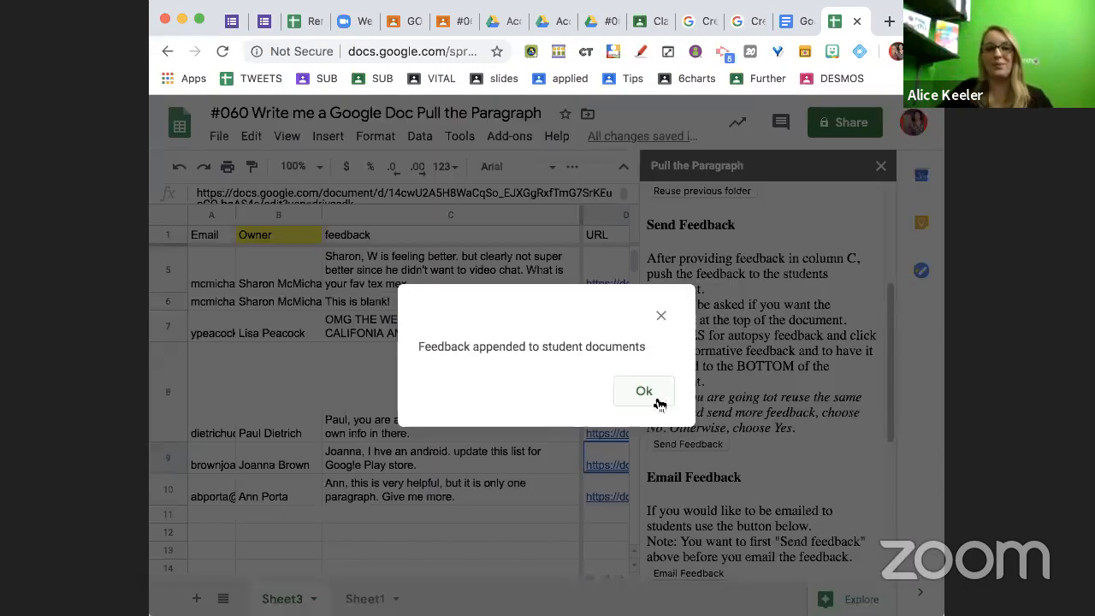
pyautogui.click(643, 392)
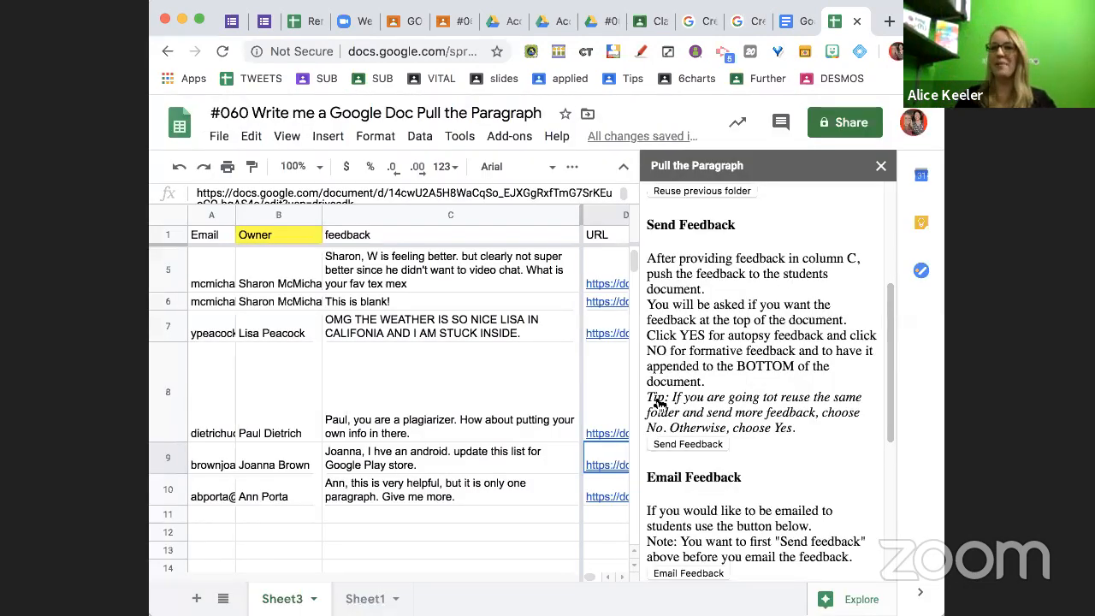
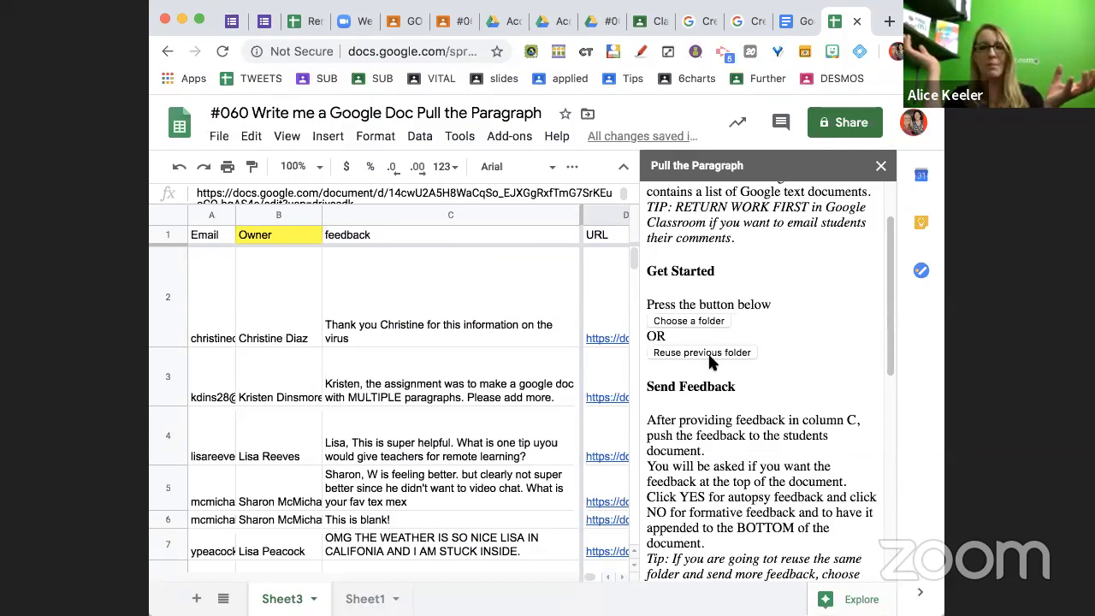
# - Pull the documents again by reusing the previous folder, and close the add-on's sidebar
pyautogui.click(699, 353)
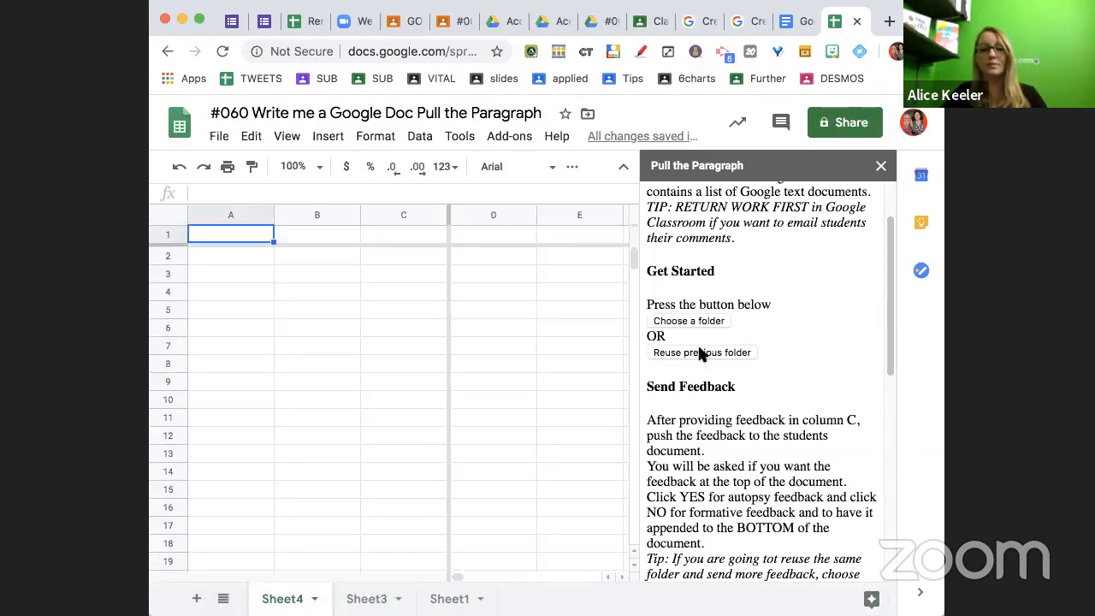
pyautogui.click(881, 166)
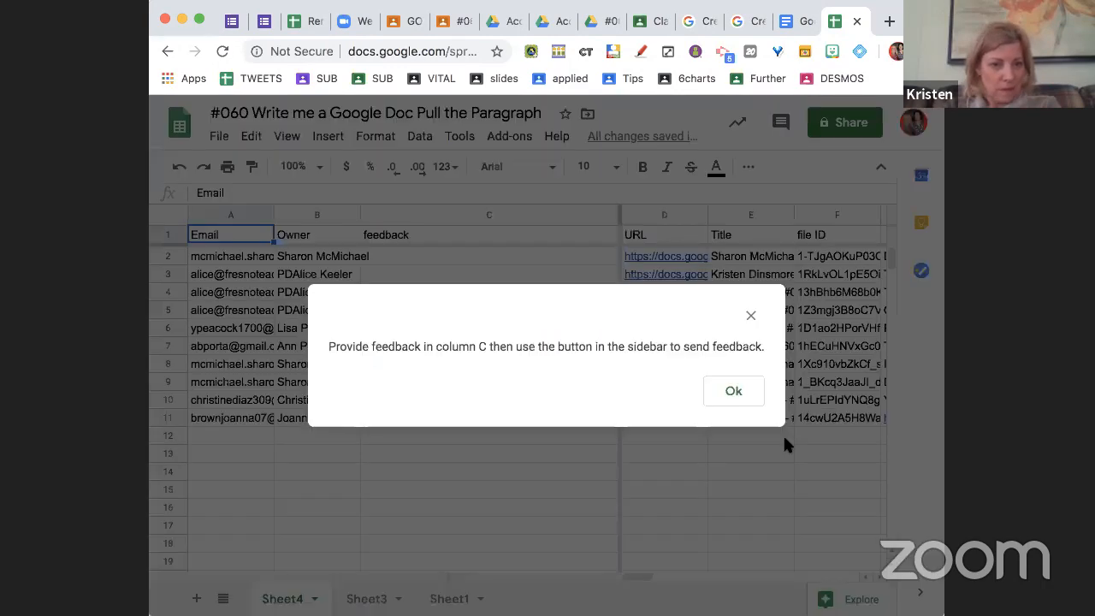
pyautogui.click(733, 391)
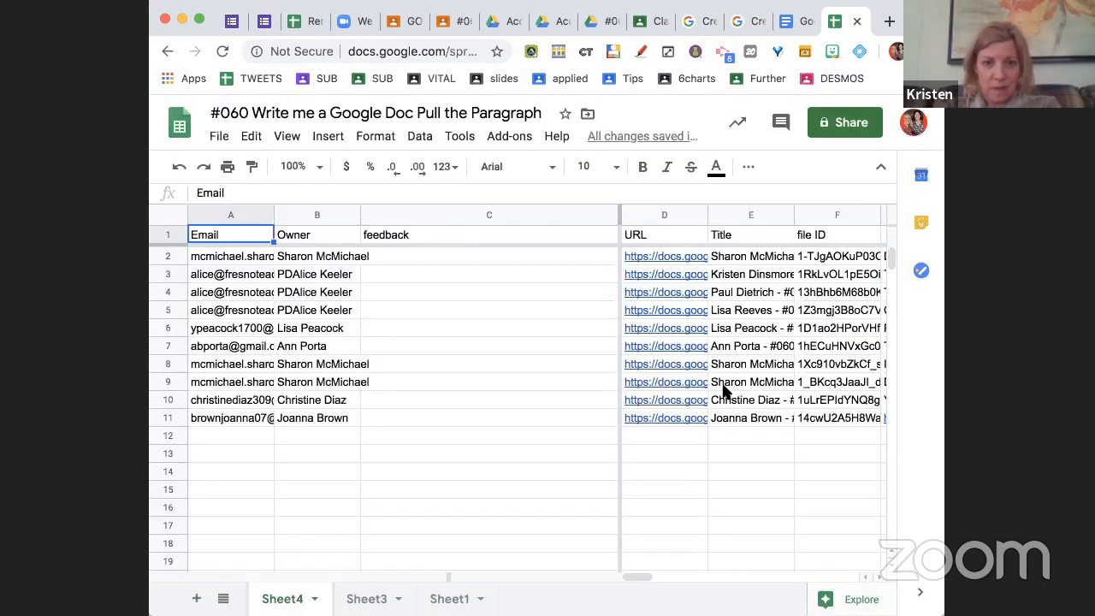
# - Hide columns D to F, holding the URL, title and file ID, in the newly pulled sheet
pyautogui.click(578, 259)
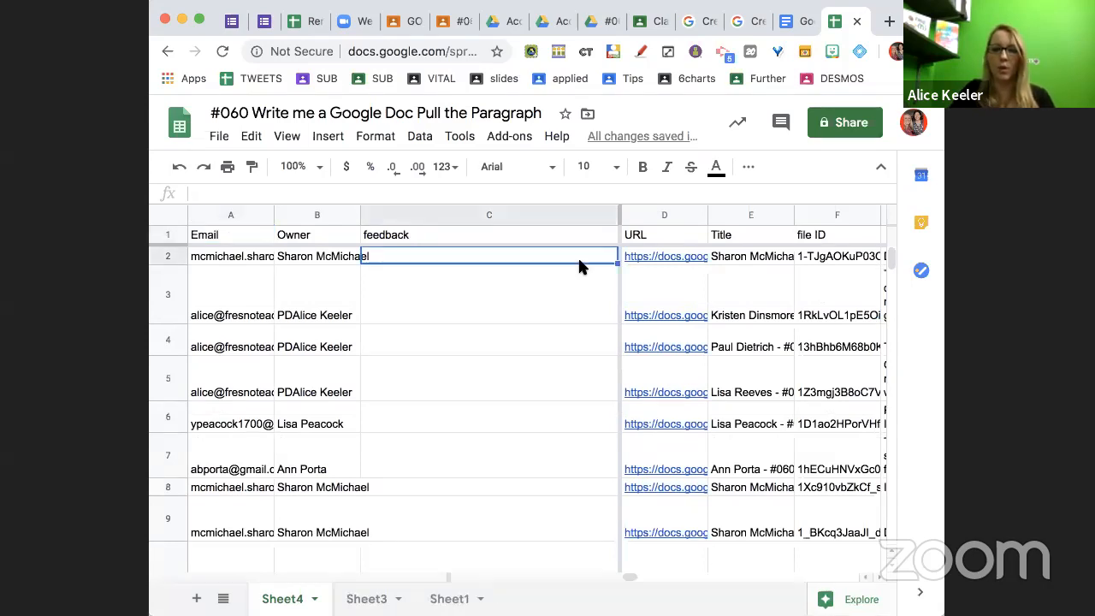
pyautogui.moveTo(641, 211); pyautogui.dragTo(806, 222)
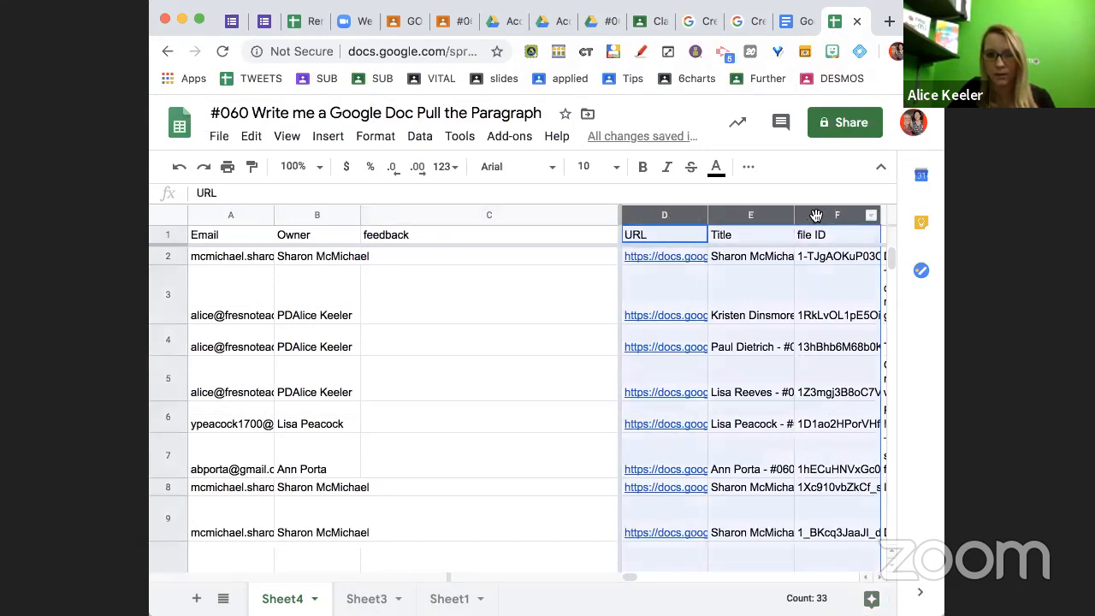
pyautogui.rightClick(807, 221)
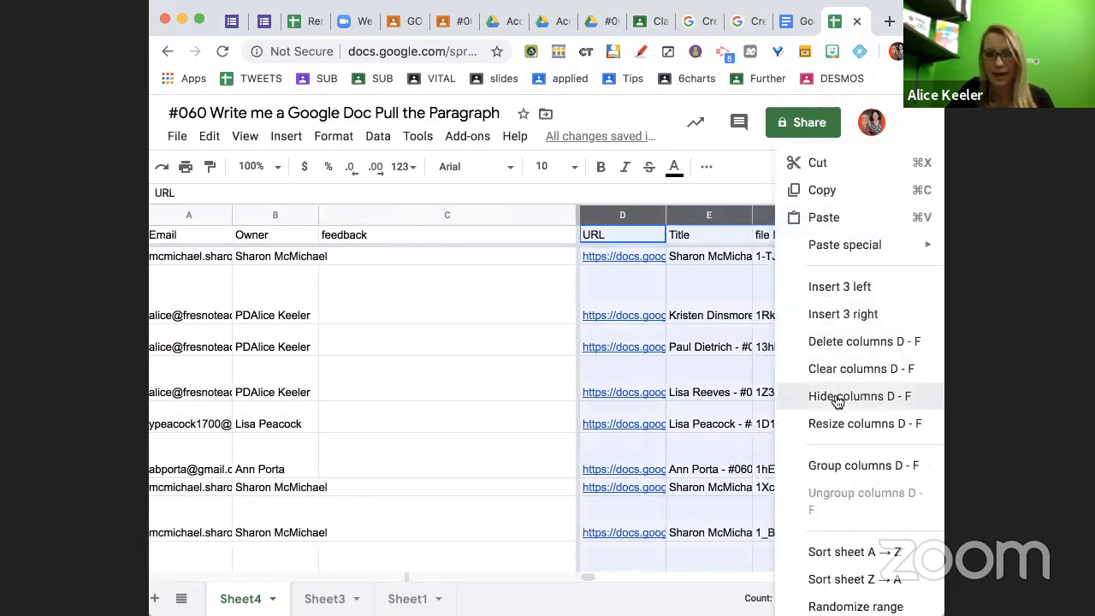
pyautogui.click(835, 397)
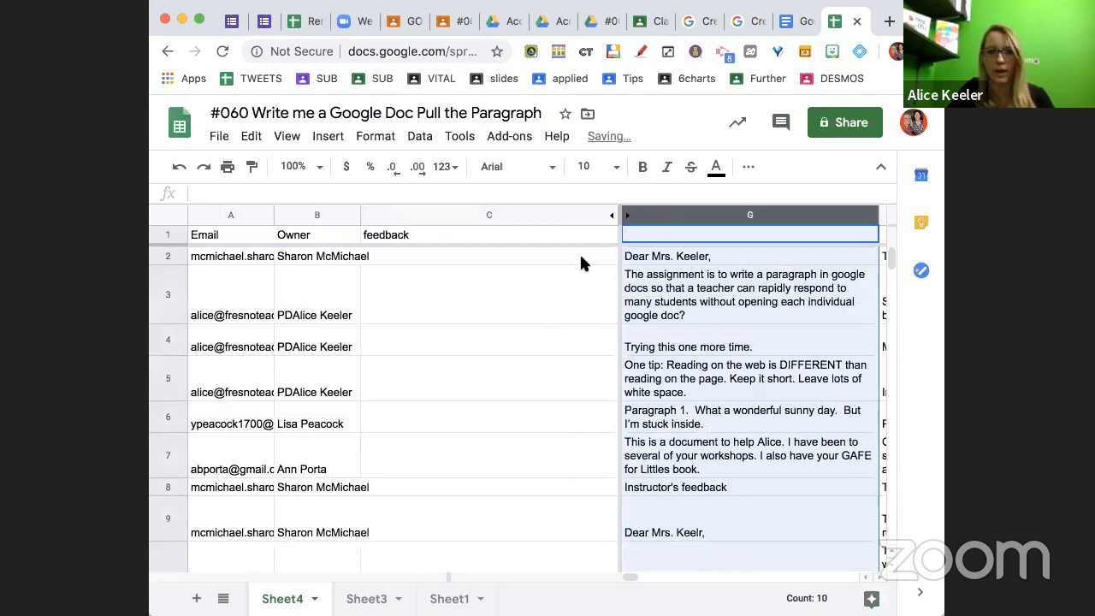
pyautogui.press('Down')
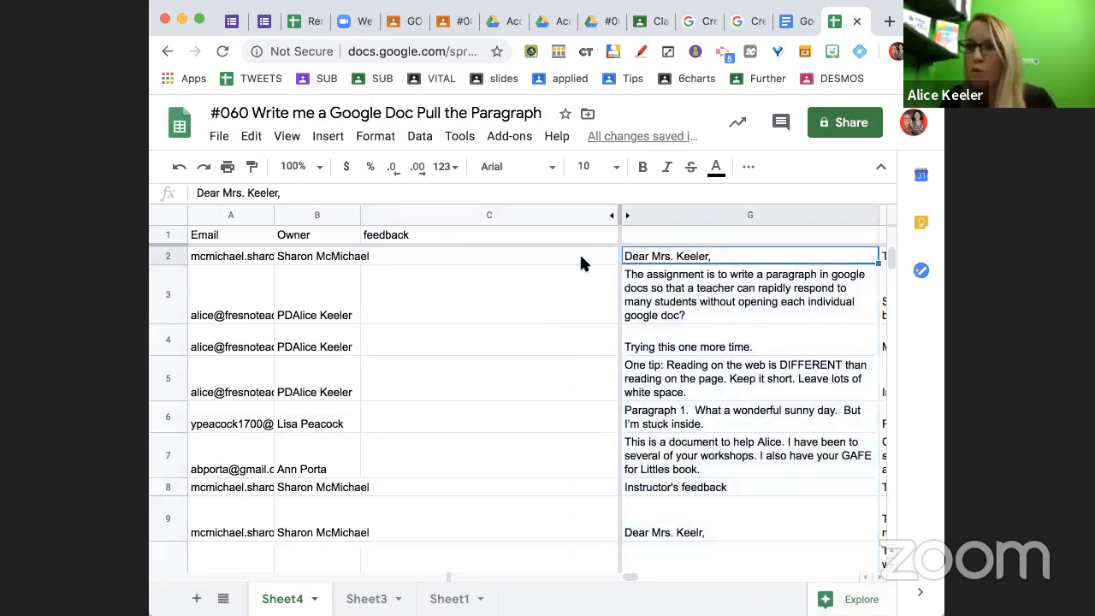
# - Enter feedback in C2 starting with "AK:", followed by the student's first name and "thank you for spelling my name correctly."
pyautogui.click(517, 259)
pyautogui.write('AK: Sharon')
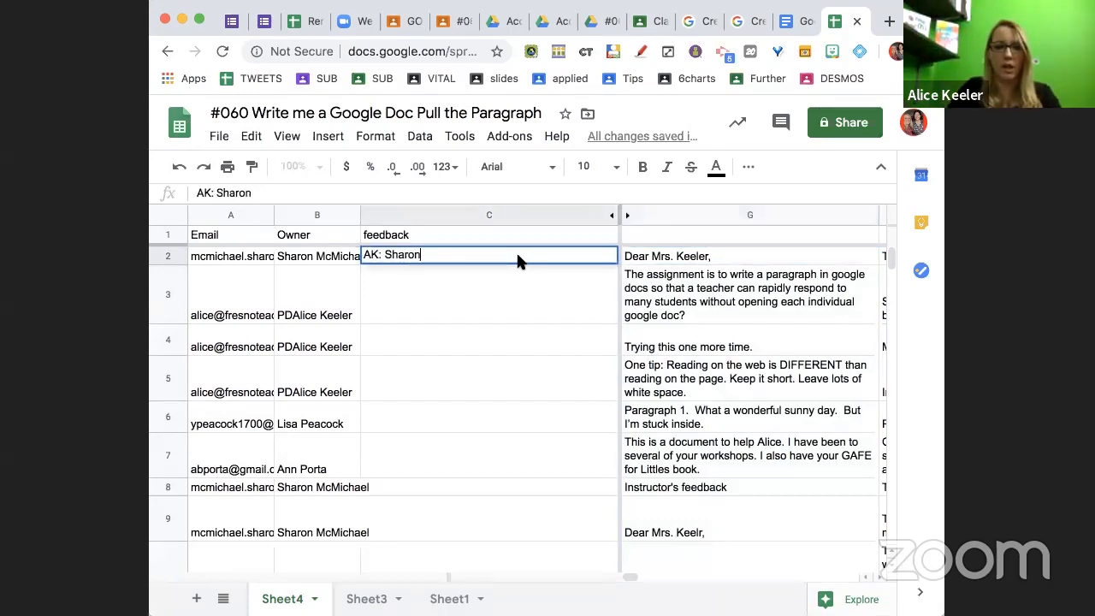
pyautogui.write(', thank you for sp')
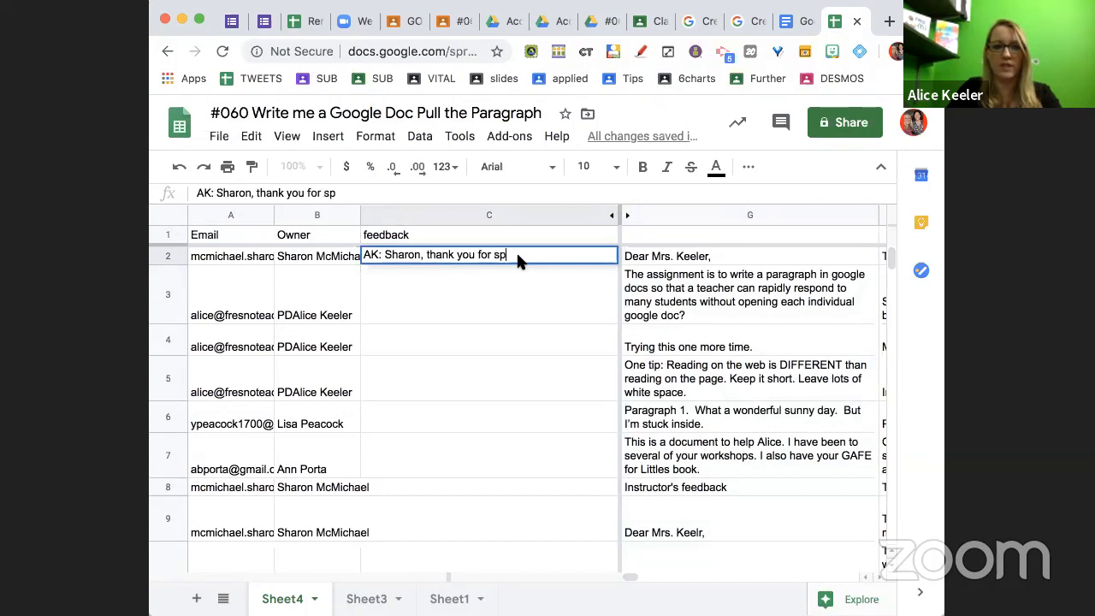
pyautogui.write('elling my name corr')
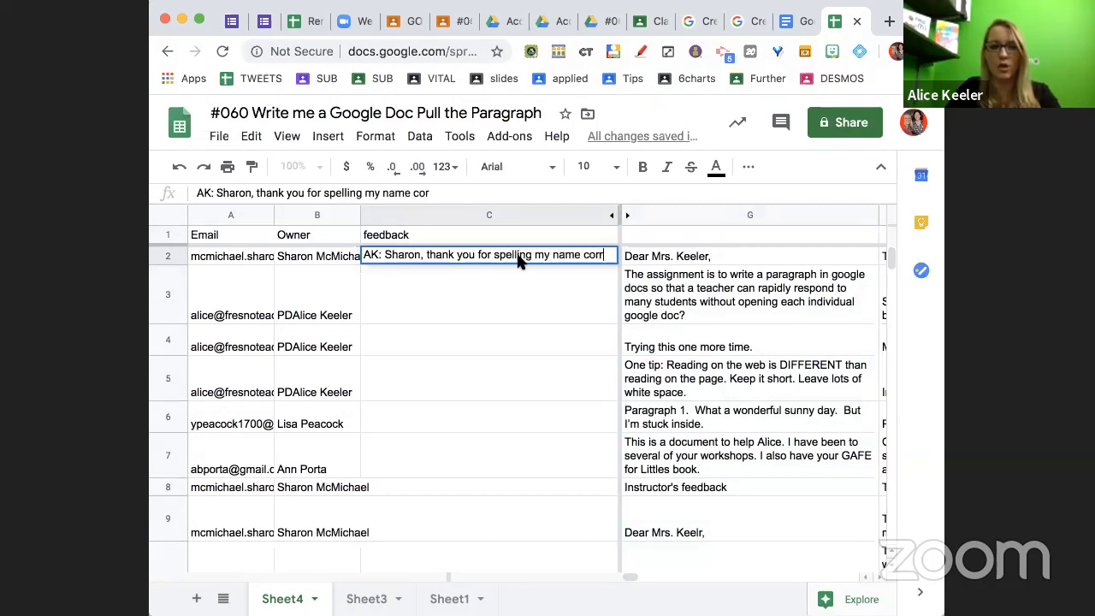
pyautogui.write('ectly.')
pyautogui.press('Tab')
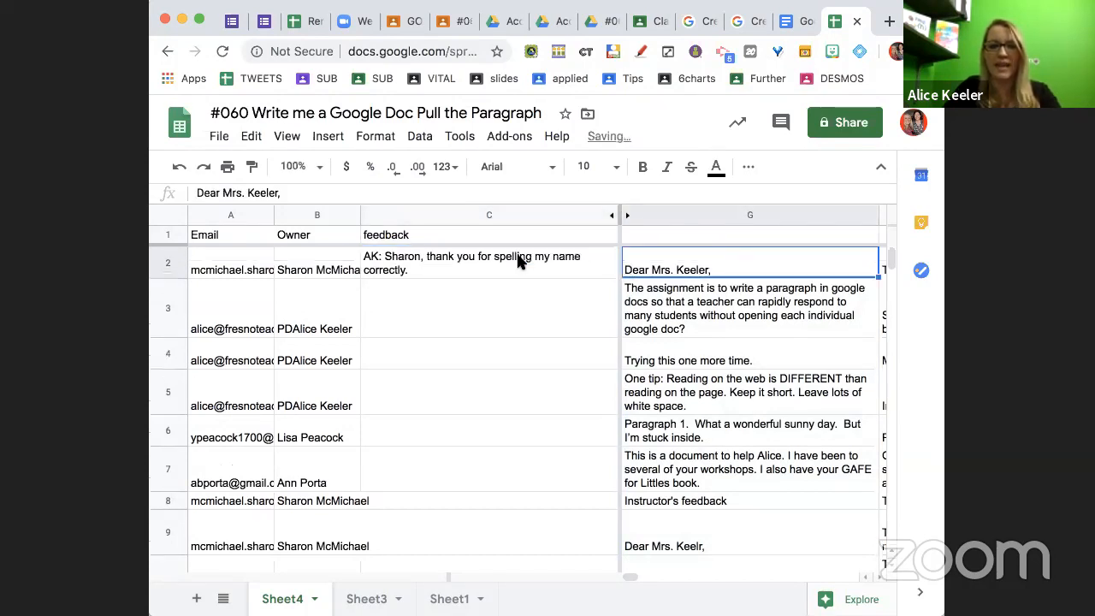
# - Examine the first student's remaining paragraphs and the email and owner entries in rows 3 to 5
pyautogui.press('Tab')
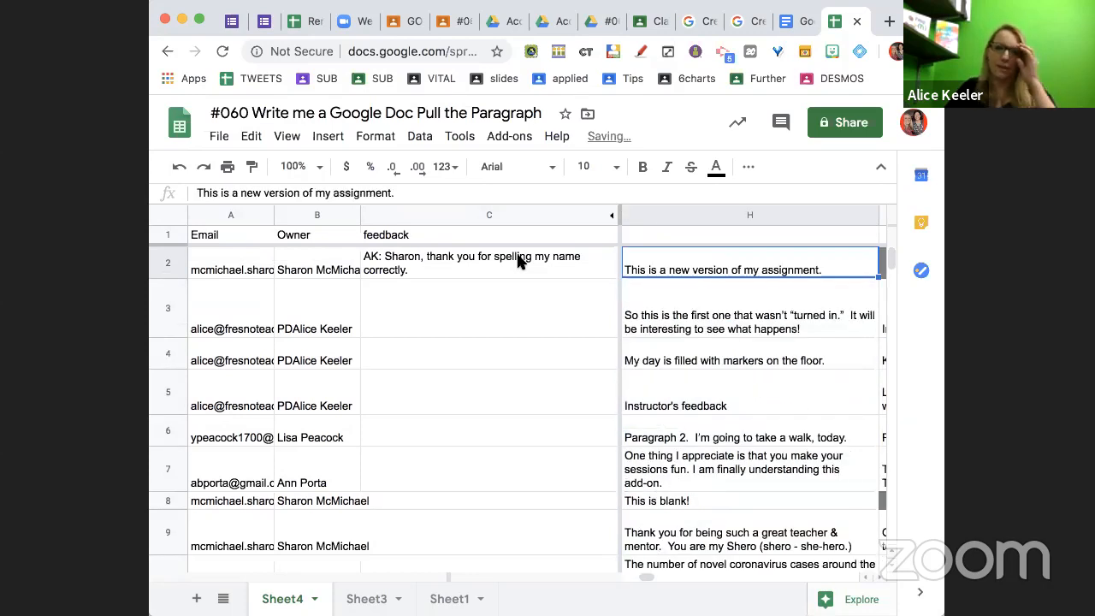
pyautogui.press('Tab')
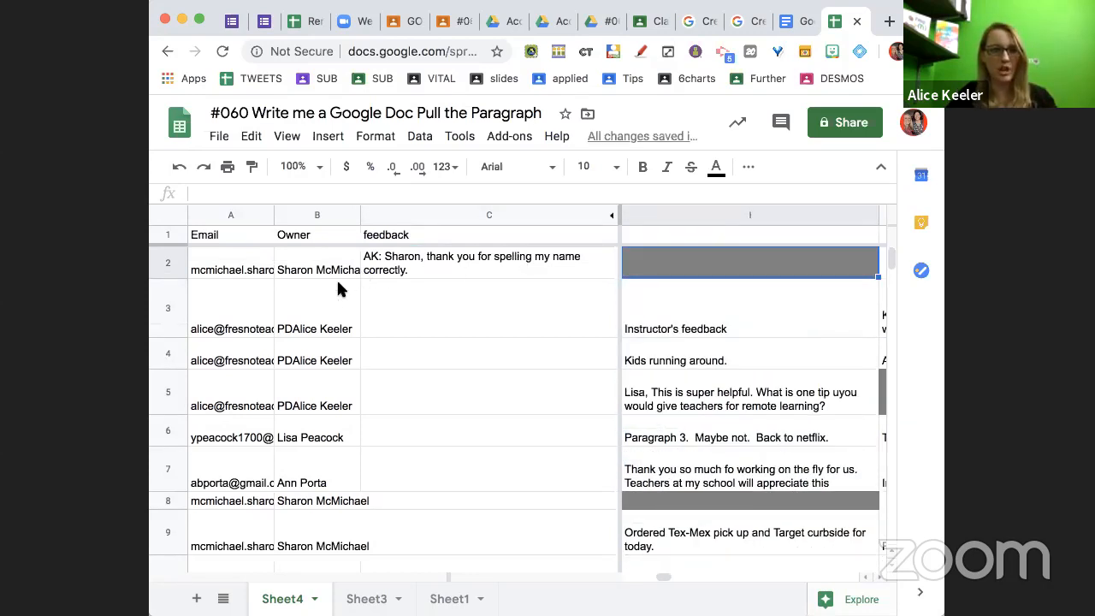
pyautogui.click(328, 307)
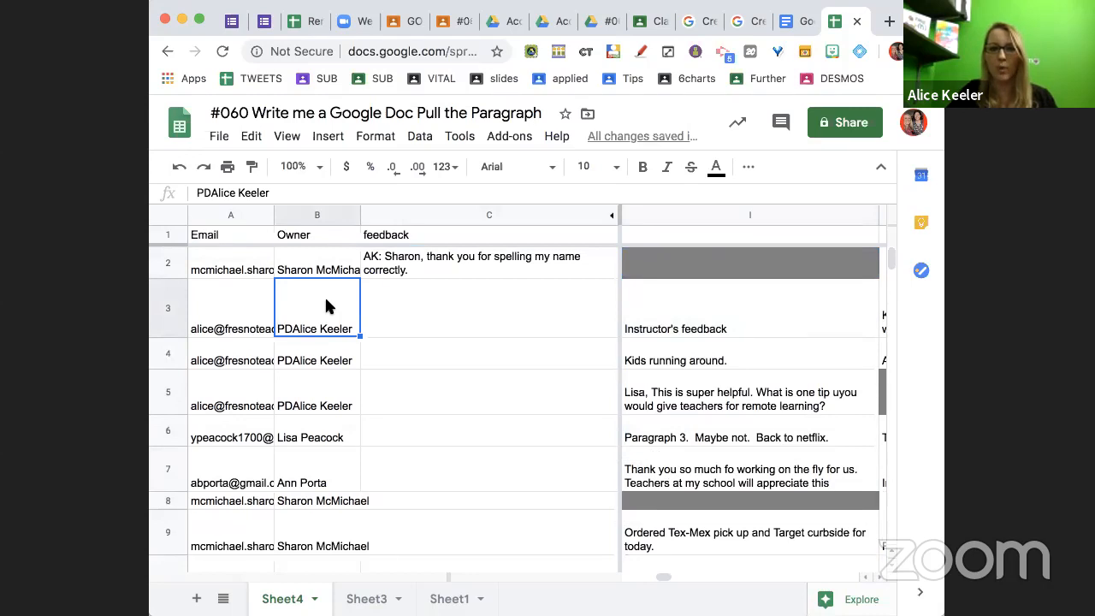
pyautogui.moveTo(231, 305); pyautogui.dragTo(321, 396)
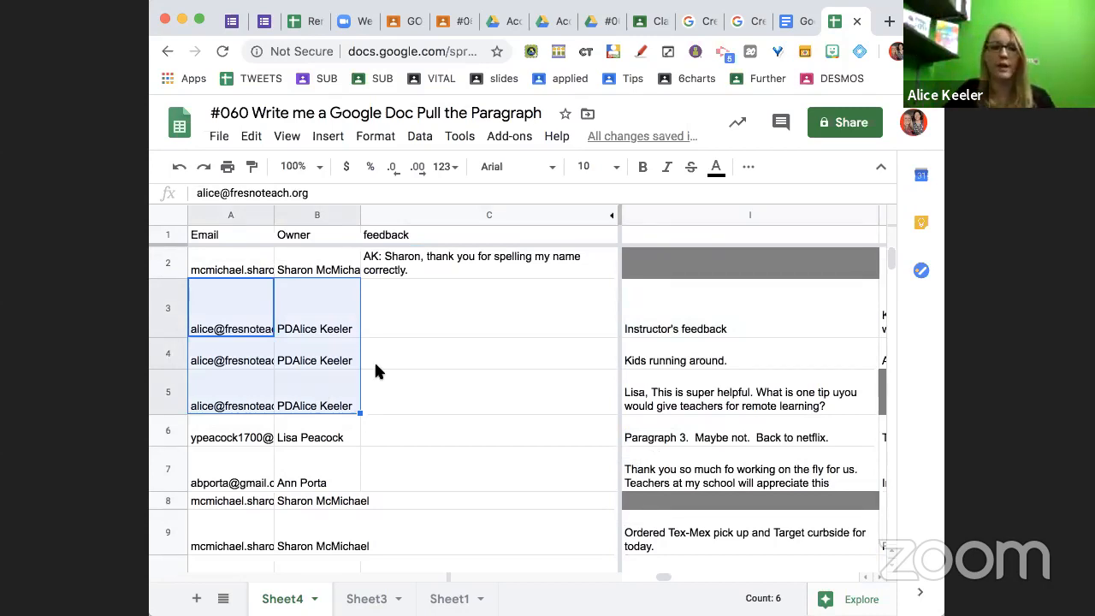
pyautogui.click(513, 293)
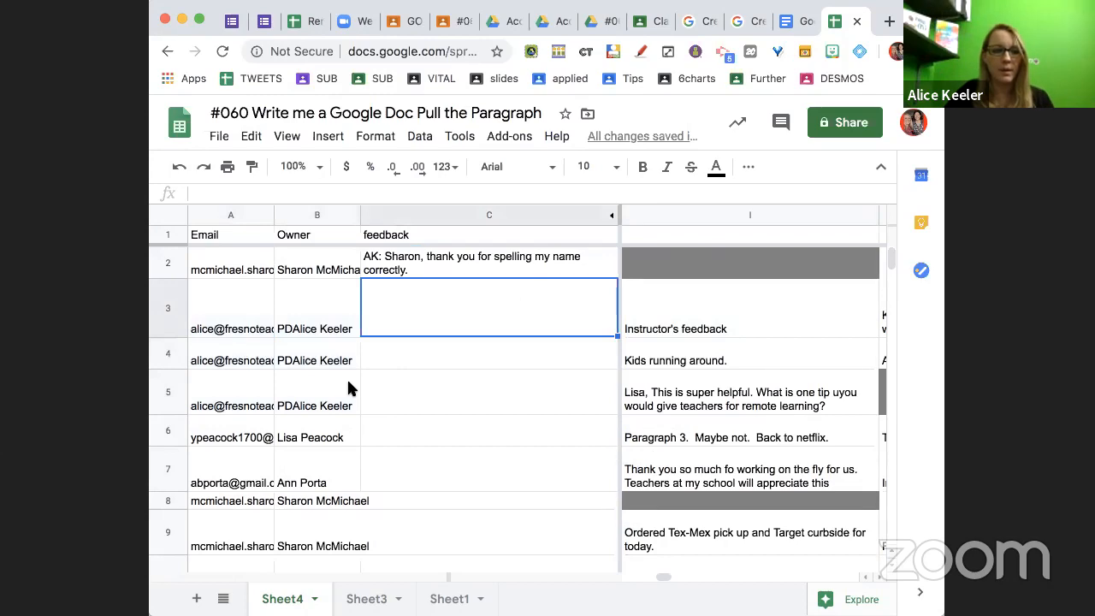
pyautogui.scroll(-2, 348, 381)
pyautogui.hscroll(-3, 348, 382)
pyautogui.scroll(3, 348, 382)
pyautogui.hscroll(-3, 348, 382)
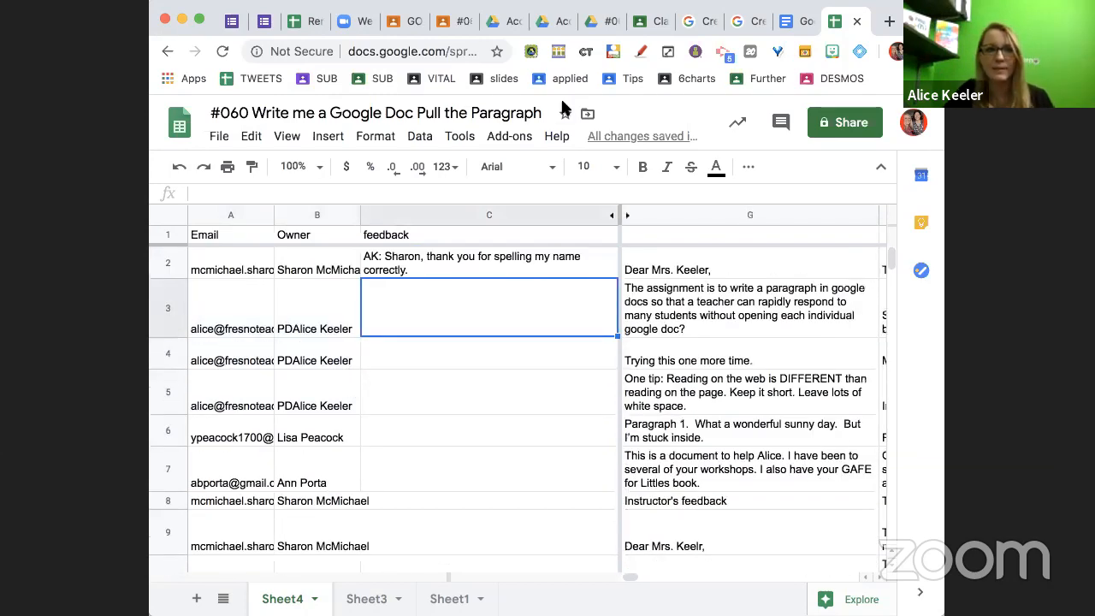
# - Switch to the assignment in Google Classroom, return the turned-in student work, and go back to the spreadsheet
pyautogui.click(450, 21)
pyautogui.click(187, 475)
pyautogui.click(265, 274)
pyautogui.click(736, 521)
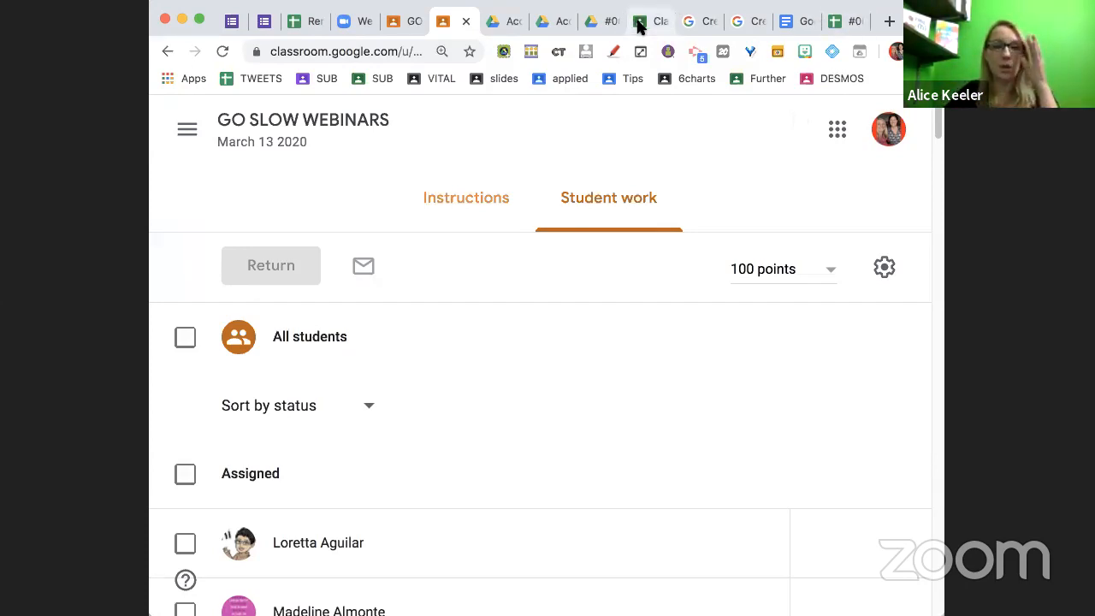
pyautogui.click(845, 23)
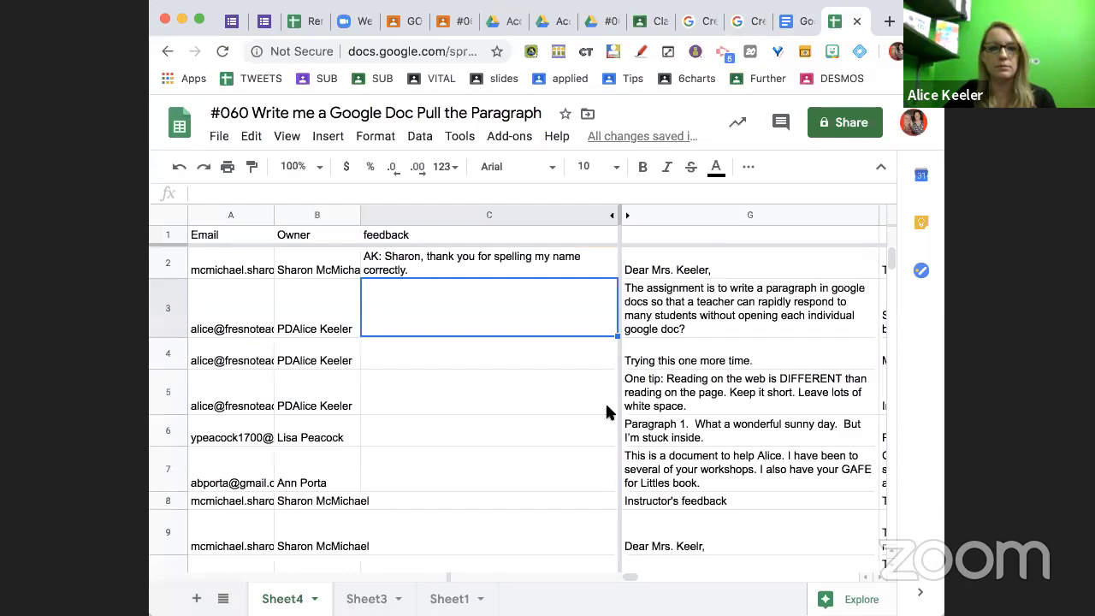
# - Pull the documents again with the Pull the Paragraph add-on by reusing the previous folder, and close its sidebar and message
pyautogui.click(510, 136)
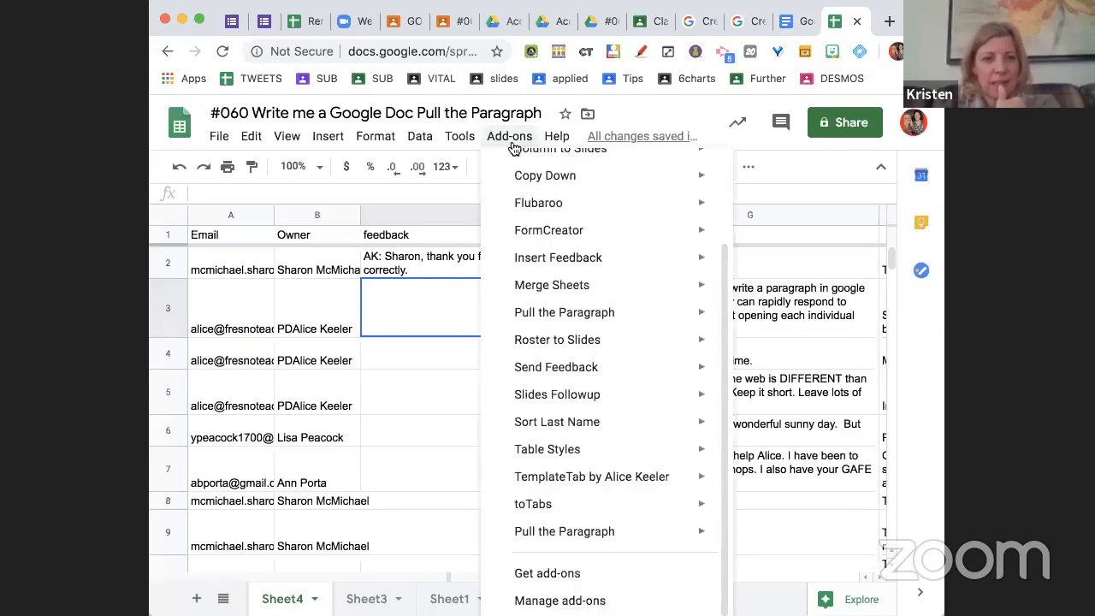
pyautogui.moveTo(594, 534)
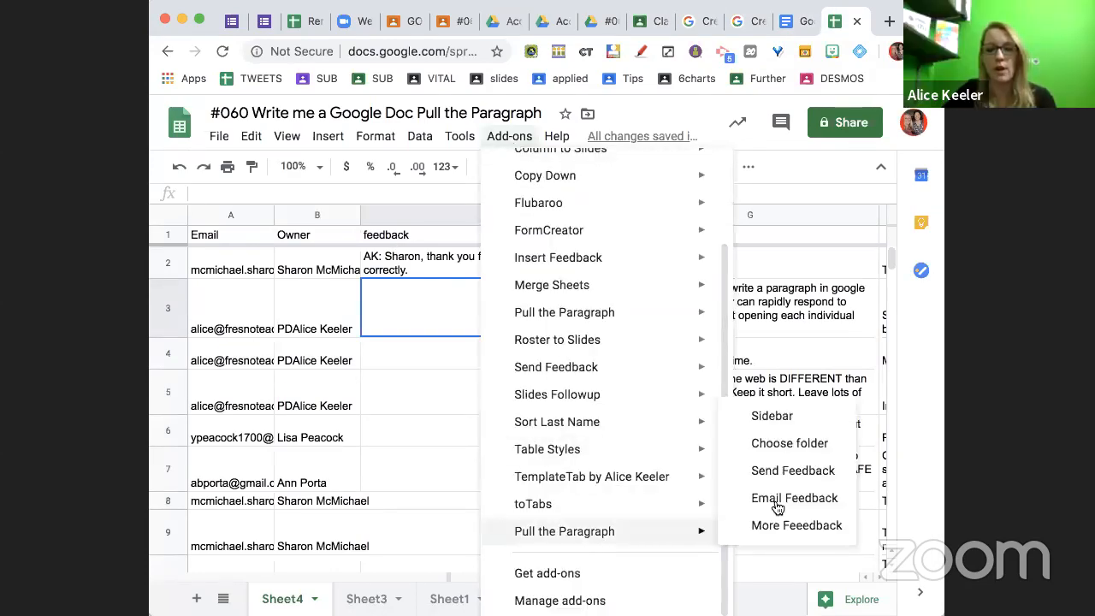
pyautogui.click(774, 416)
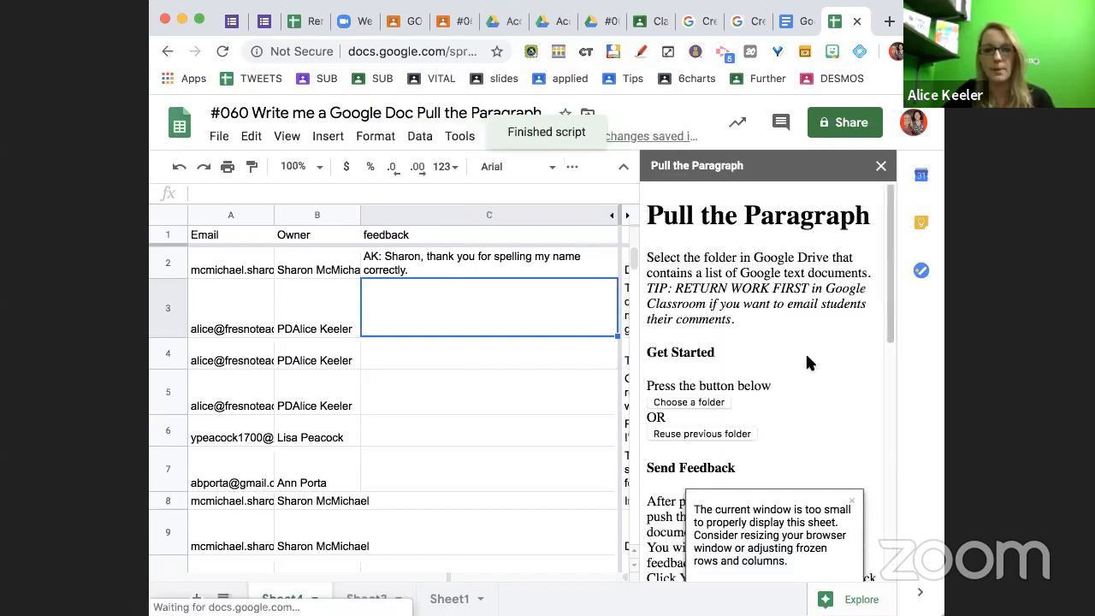
pyautogui.click(717, 434)
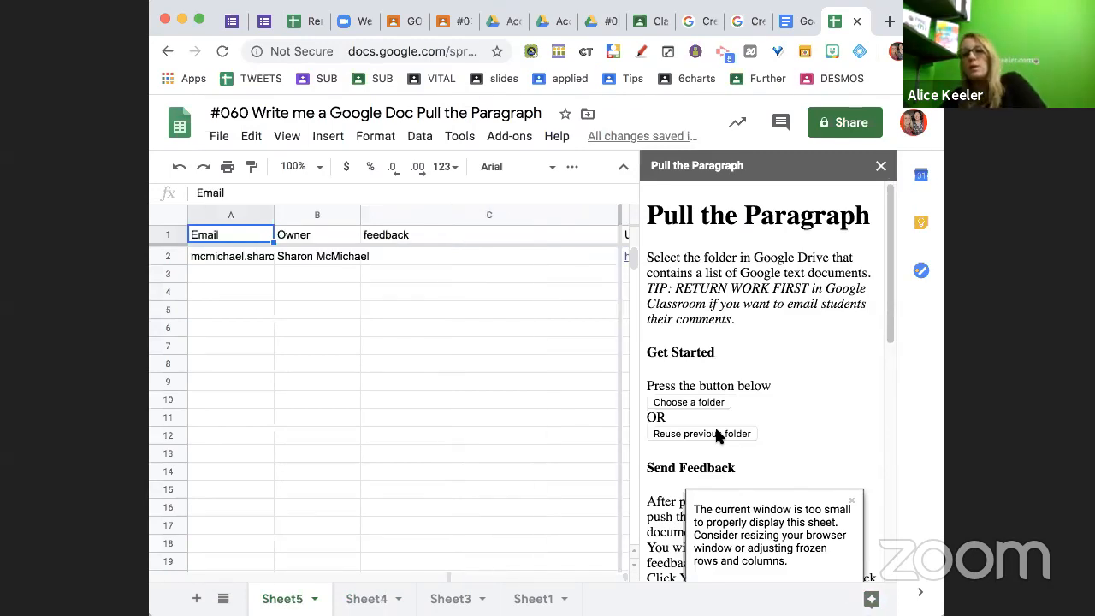
pyautogui.click(881, 167)
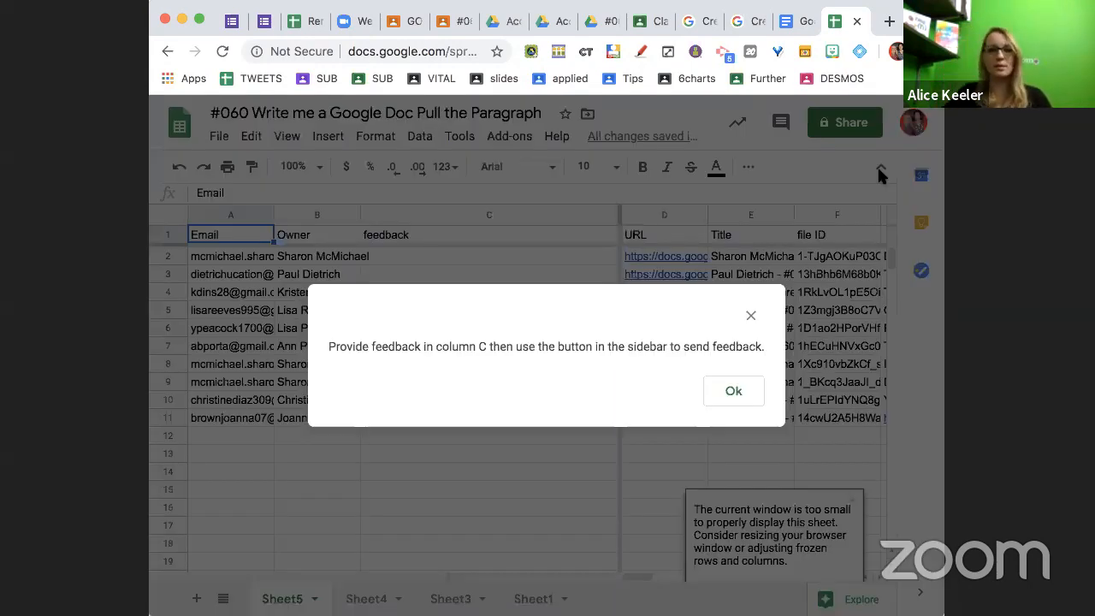
pyautogui.click(733, 395)
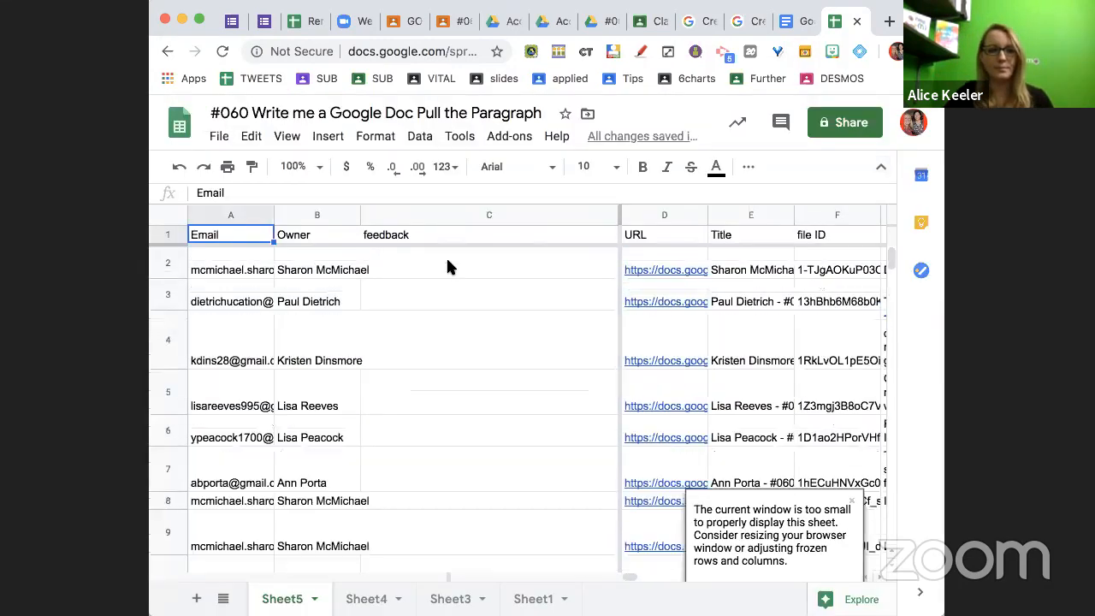
# - Narrow the Email column and hide columns D to F in the new sheet
pyautogui.click(247, 270)
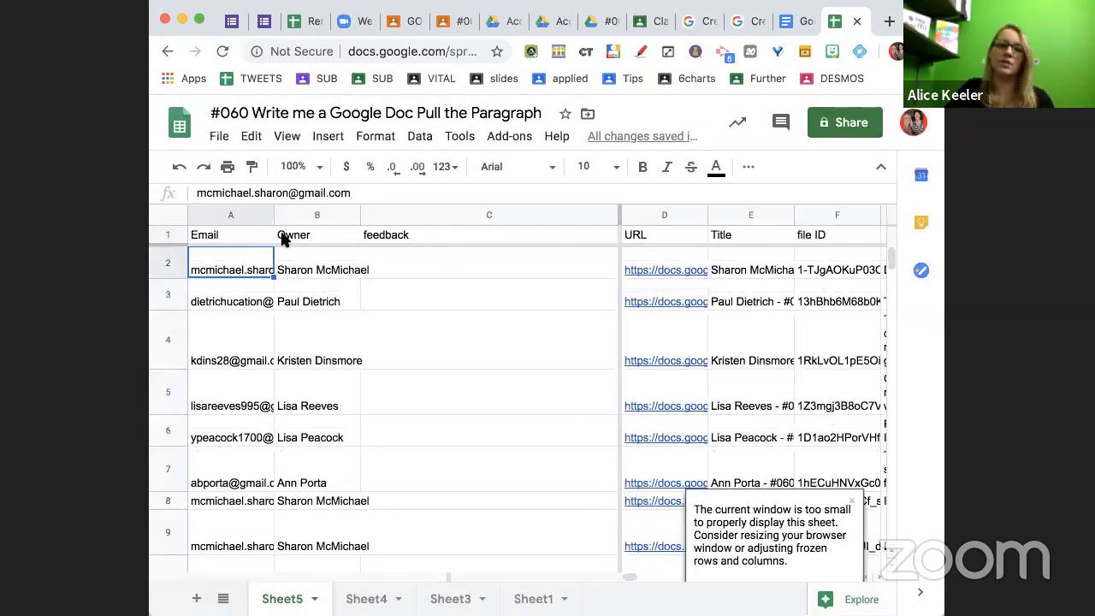
pyautogui.moveTo(274, 214); pyautogui.dragTo(230, 214)
pyautogui.click(386, 262)
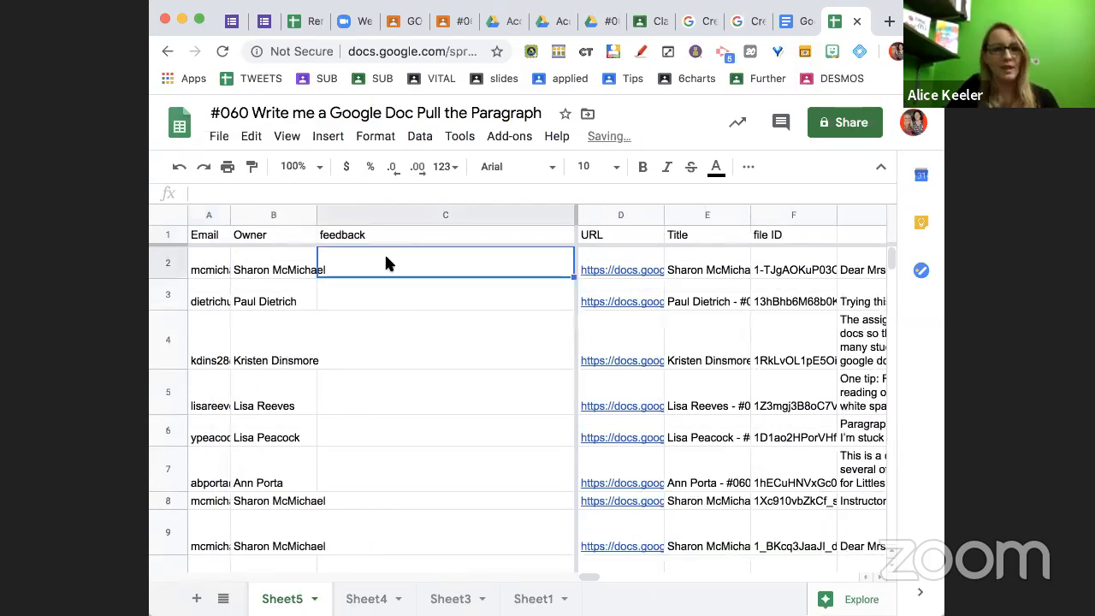
pyautogui.moveTo(620, 219); pyautogui.dragTo(761, 216)
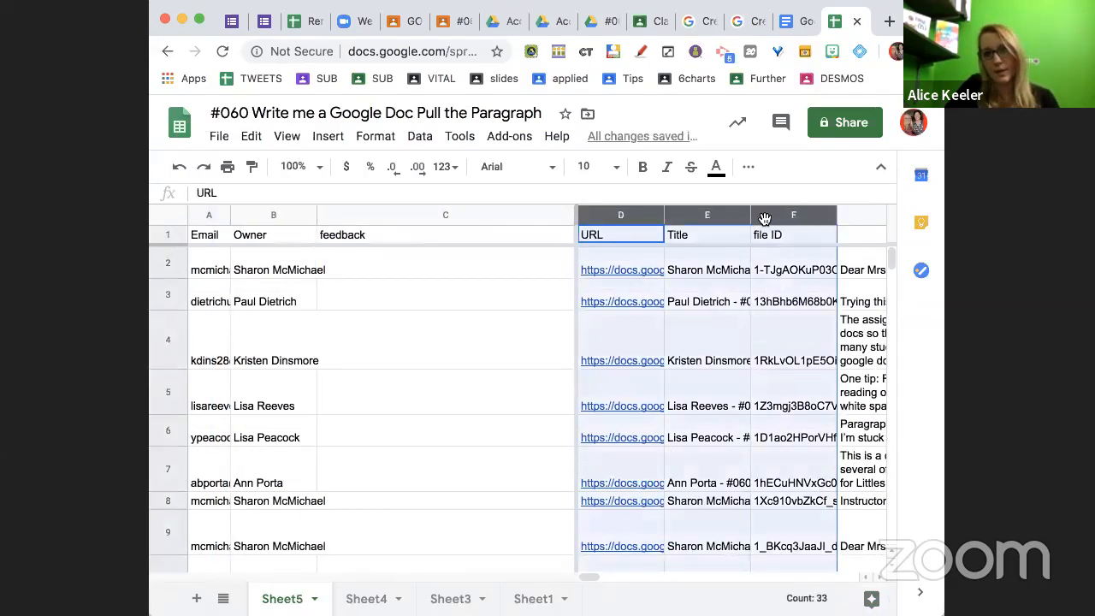
pyautogui.rightClick(761, 215)
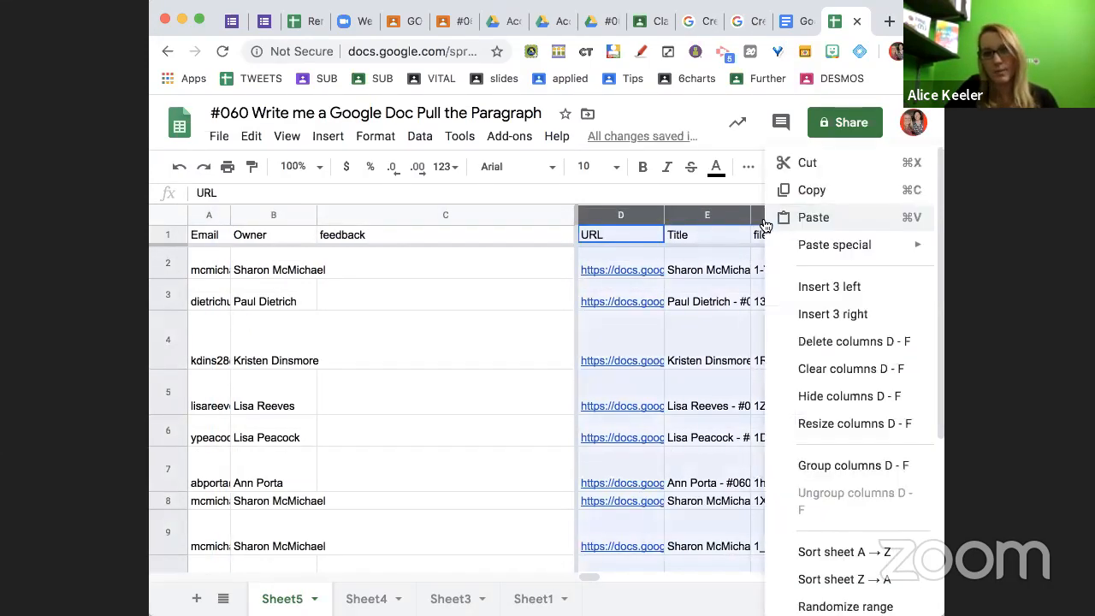
pyautogui.click(820, 398)
# - Enter feedback in C2 telling the student that nachos are the best with carnitas from my instant pot, including the link alicekeeler.com/carnitas
pyautogui.click(533, 270)
pyautogui.press('Right')
pyautogui.press('Right')
pyautogui.press('Right')
pyautogui.press('Right')
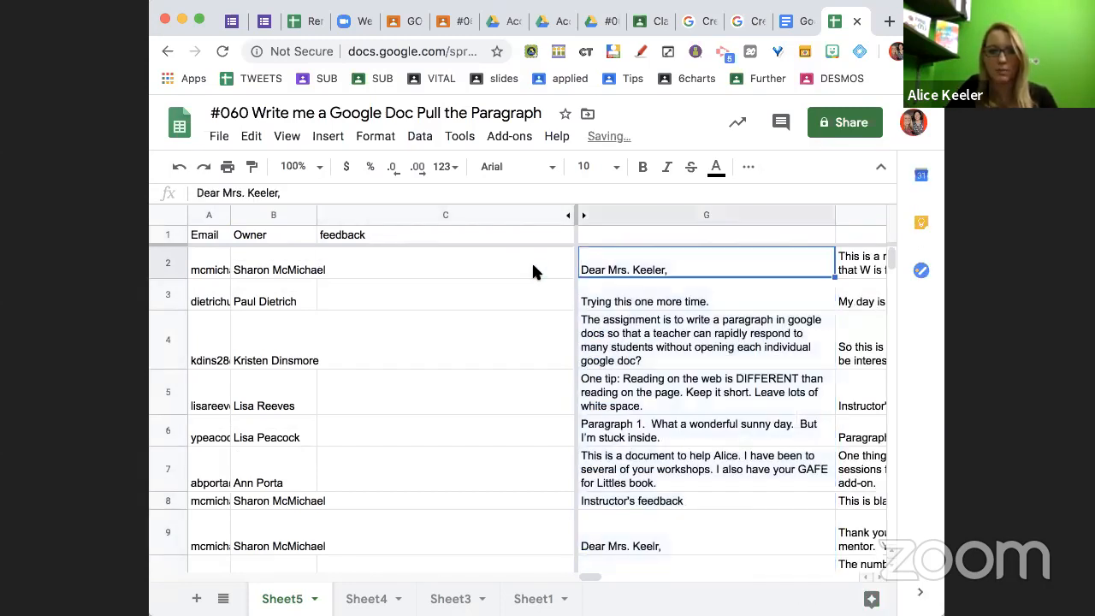
pyautogui.click(472, 256)
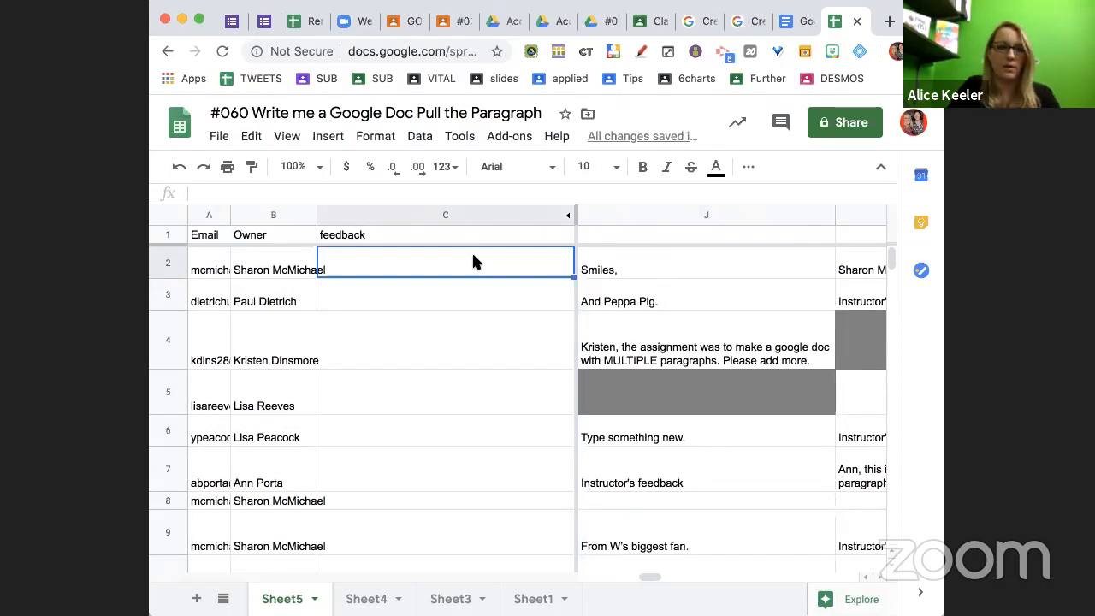
pyautogui.write('Nachos are the ')
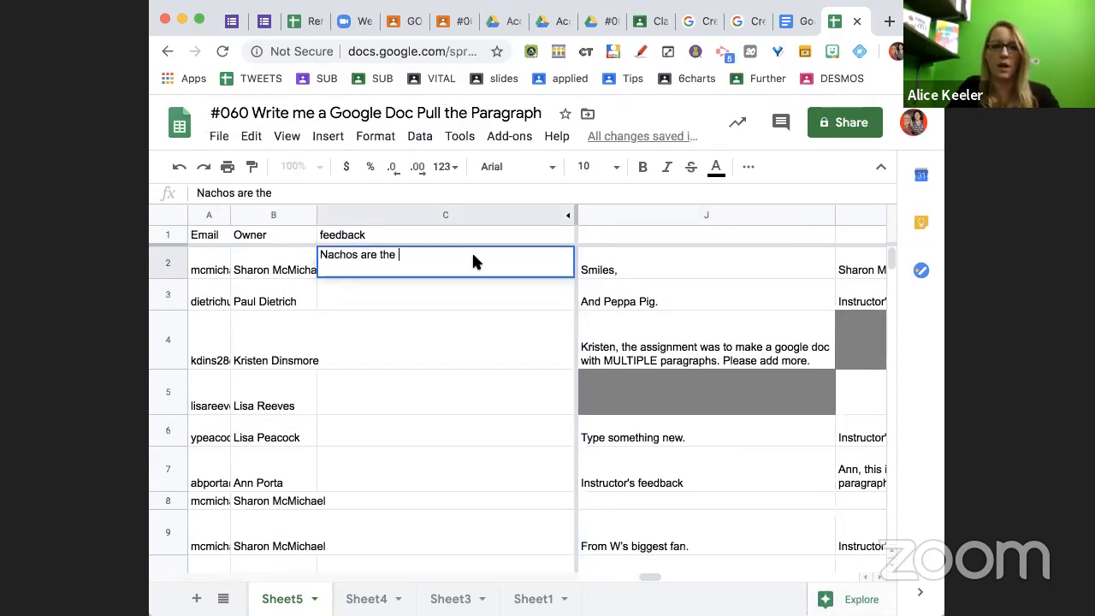
pyautogui.write('best sharon...')
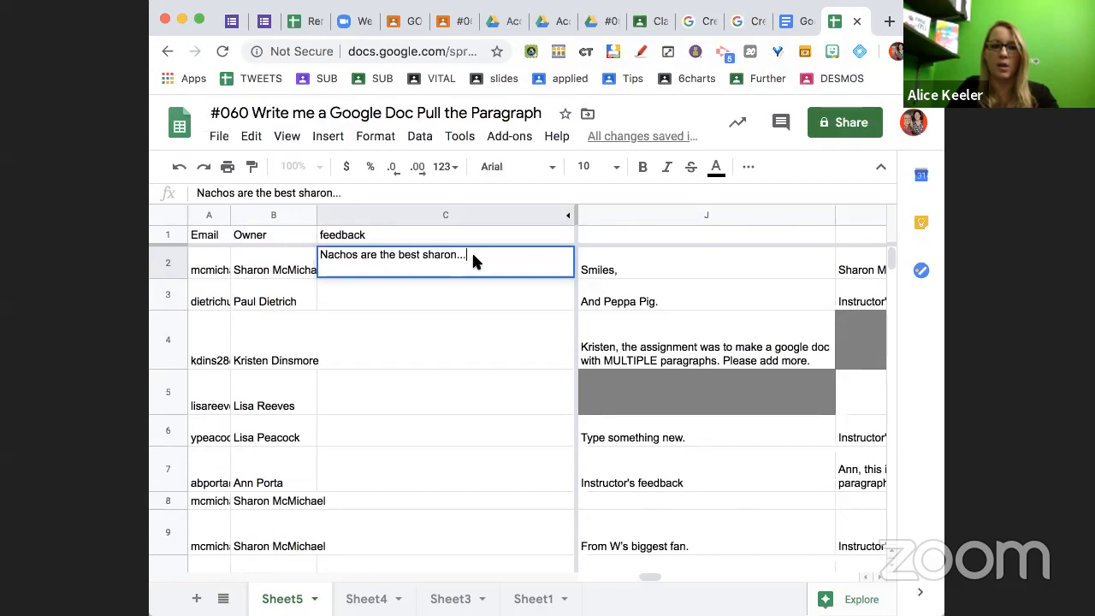
pyautogui.write(' with carnitas ... from my instant pot. alicekeeler.ocm')
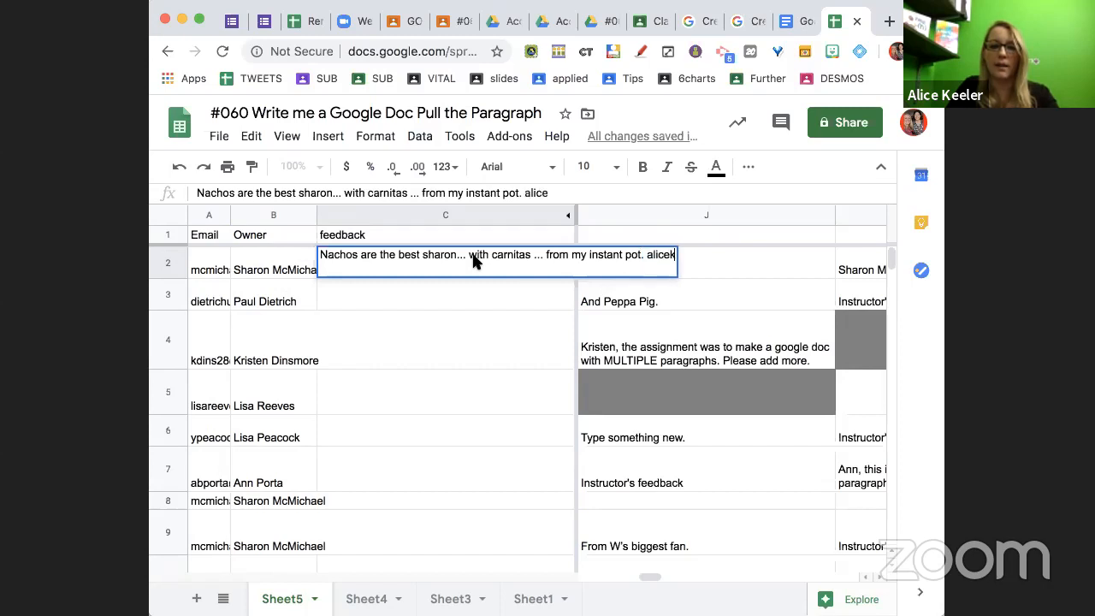
pyautogui.press('BackSpace')
pyautogui.press('BackSpace')
pyautogui.press('BackSpace')
pyautogui.write('com/carnitas')
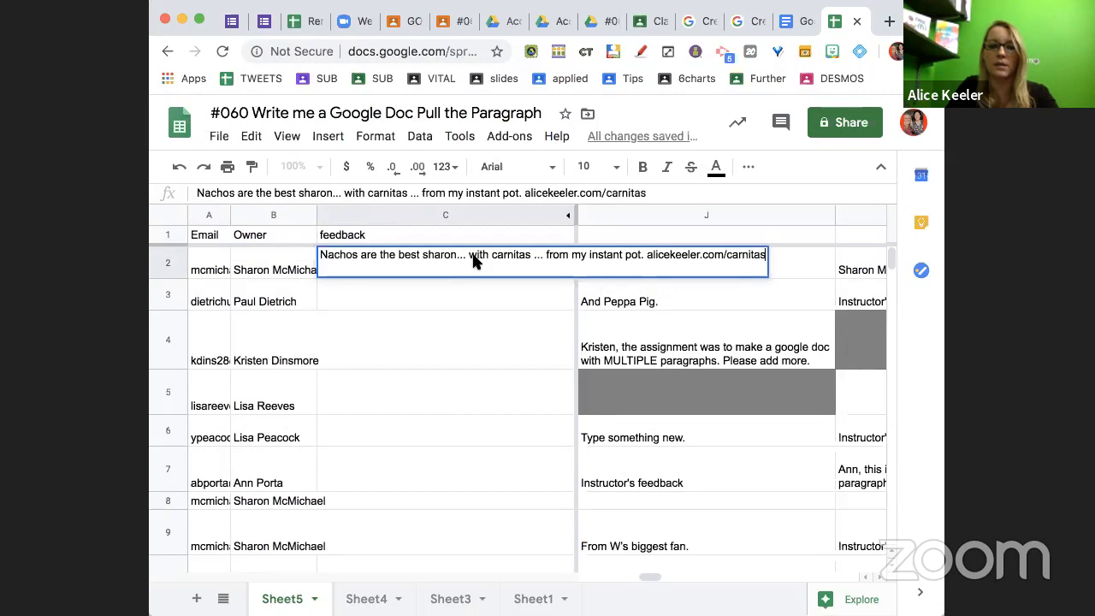
pyautogui.press('Return')
# - Read the row 3 student's paragraphs and enter feedback in C3: the student's first name, then "this is so much nicer than viruses. Nice job."
pyautogui.press('Tab')
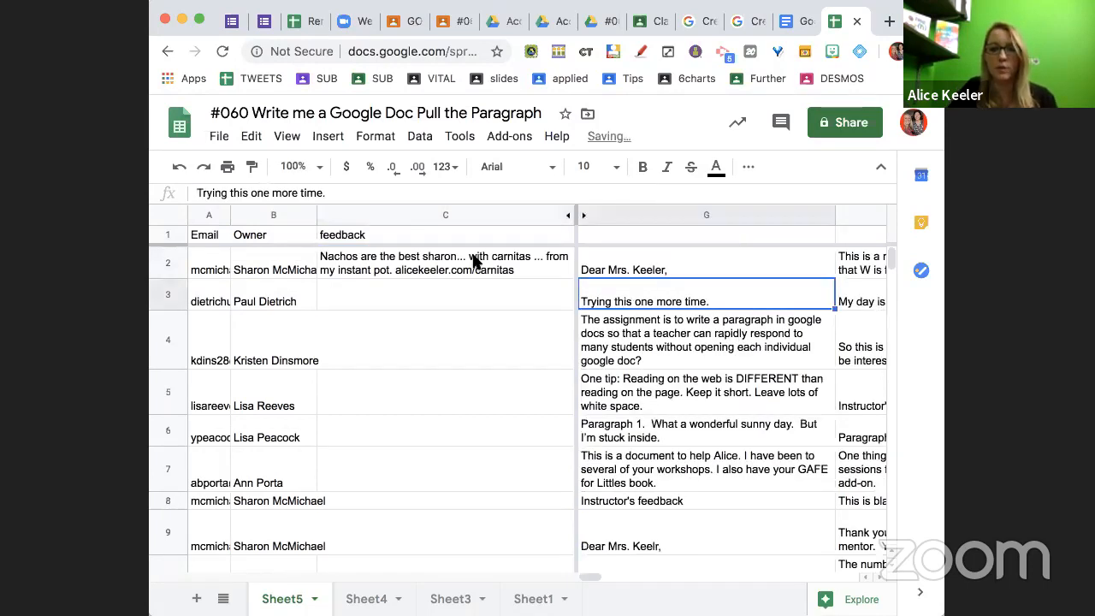
pyautogui.press('Tab')
pyautogui.press('Tab')
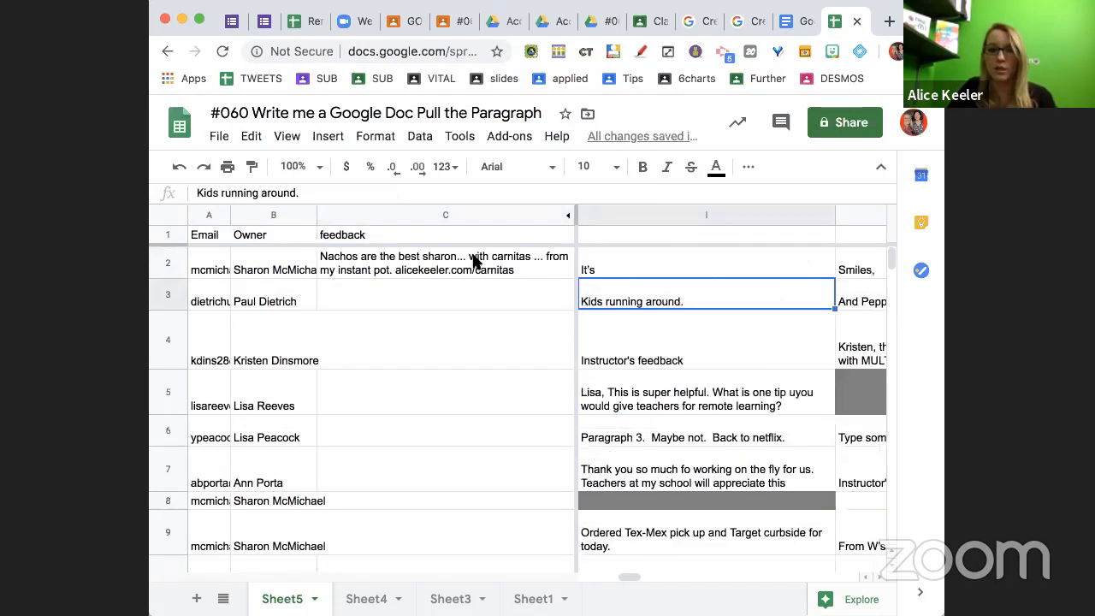
pyautogui.press('Tab')
pyautogui.click(409, 298)
pyautogui.write('Paul, this is ')
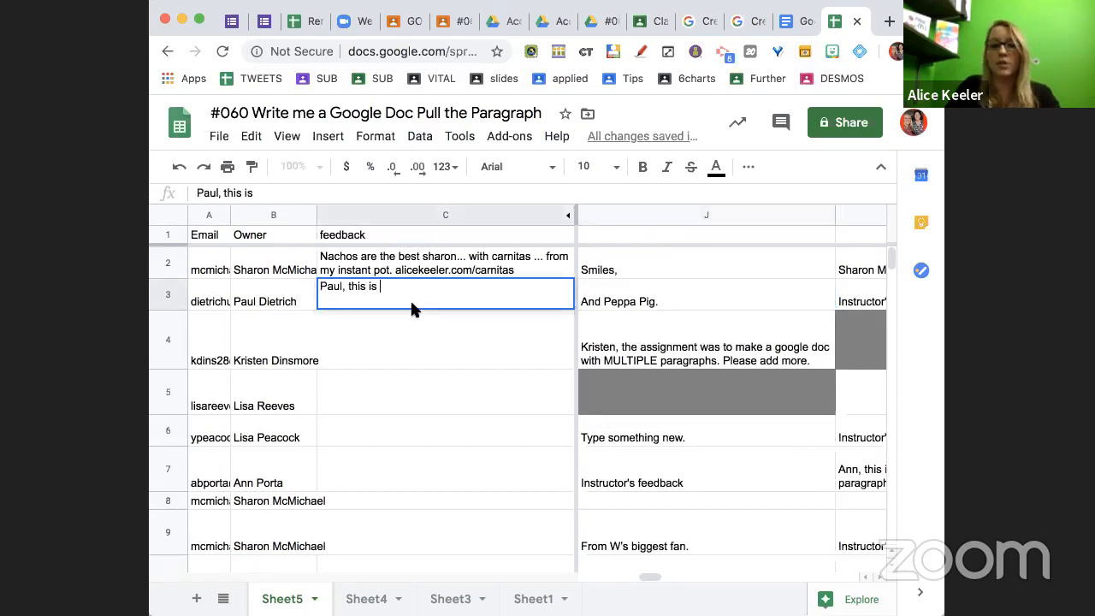
pyautogui.write('so much nicer than')
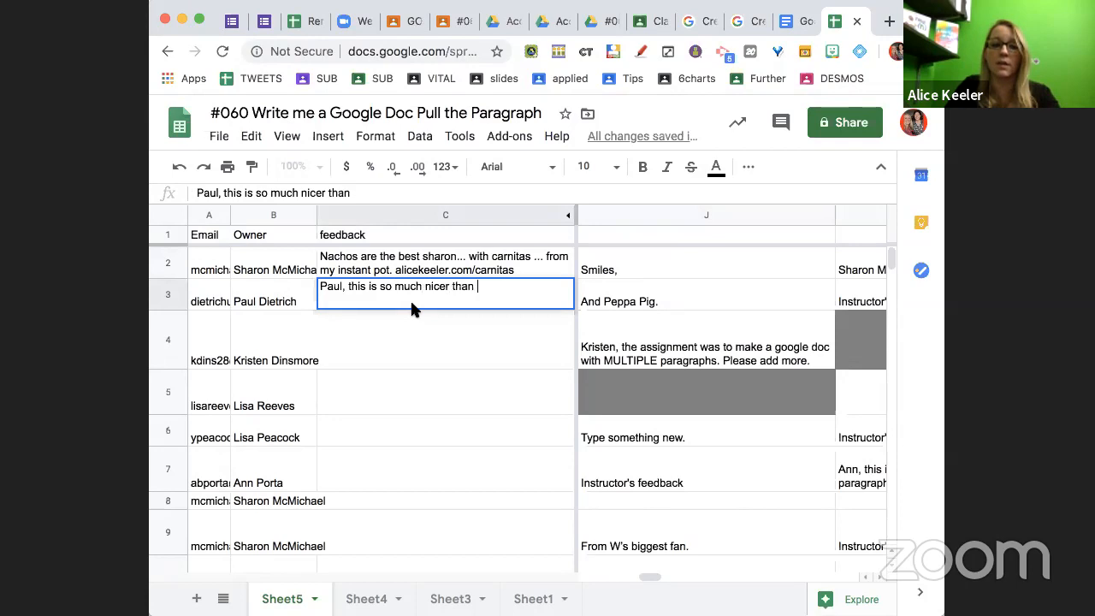
pyautogui.write(' viruses')
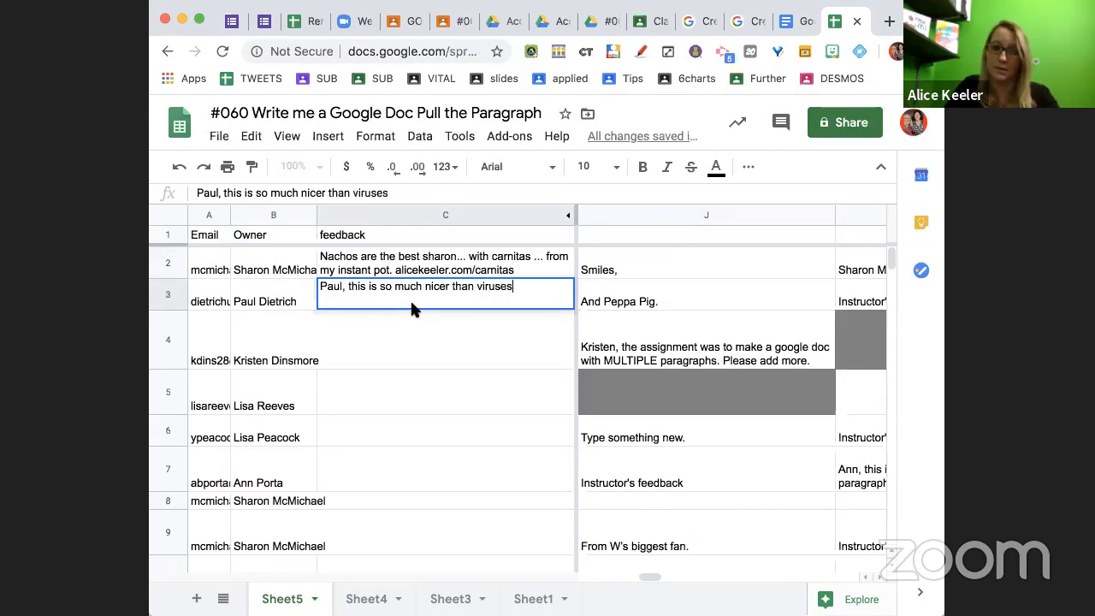
pyautogui.write('. Nice job.')
pyautogui.press('Return')
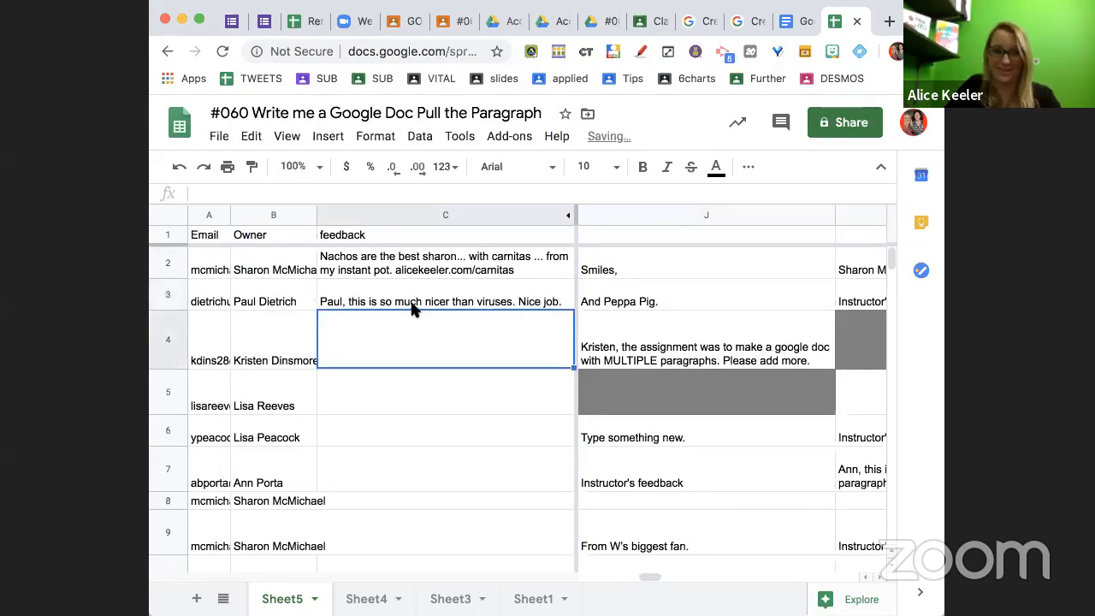
# - Read the row 4 student's paragraphs and enter "AK: Thanks for updating this" plus the student's first name in C4
pyautogui.press('Right')
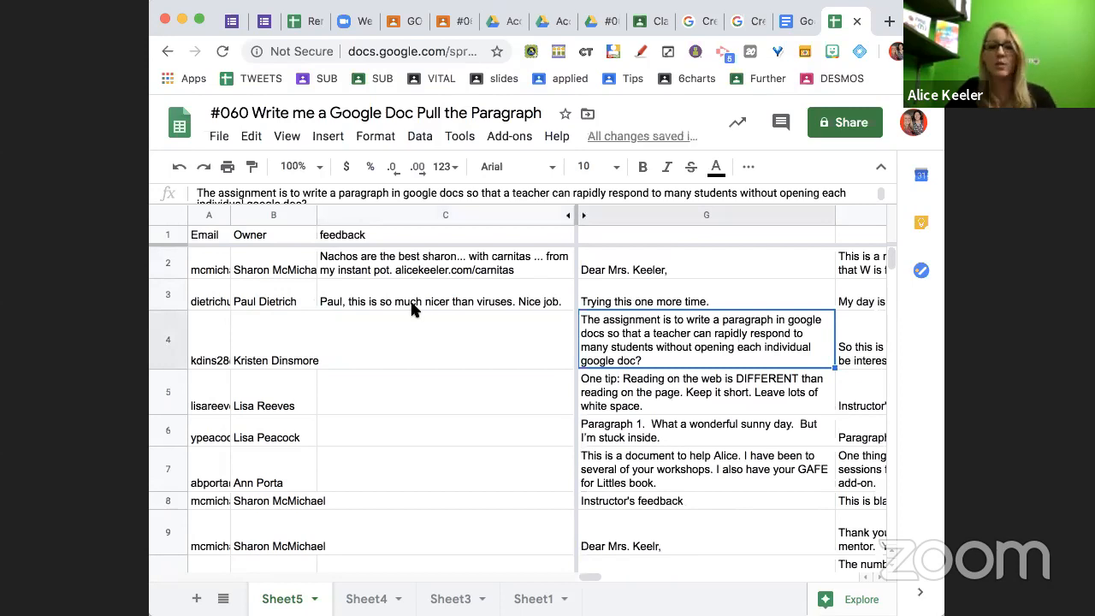
pyautogui.press('Right')
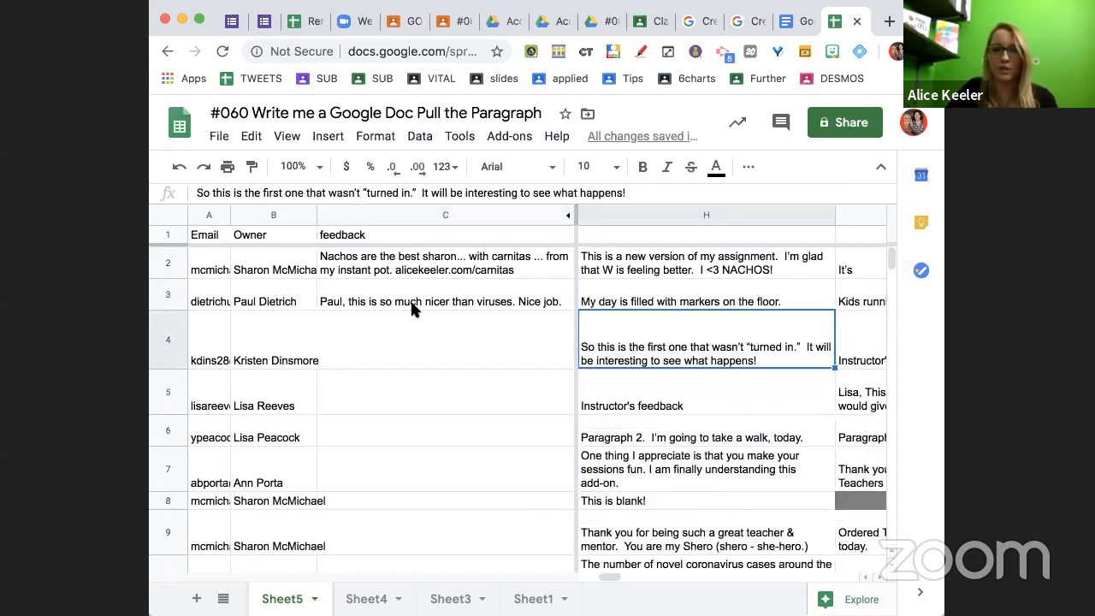
pyautogui.press('Right')
pyautogui.press('Right')
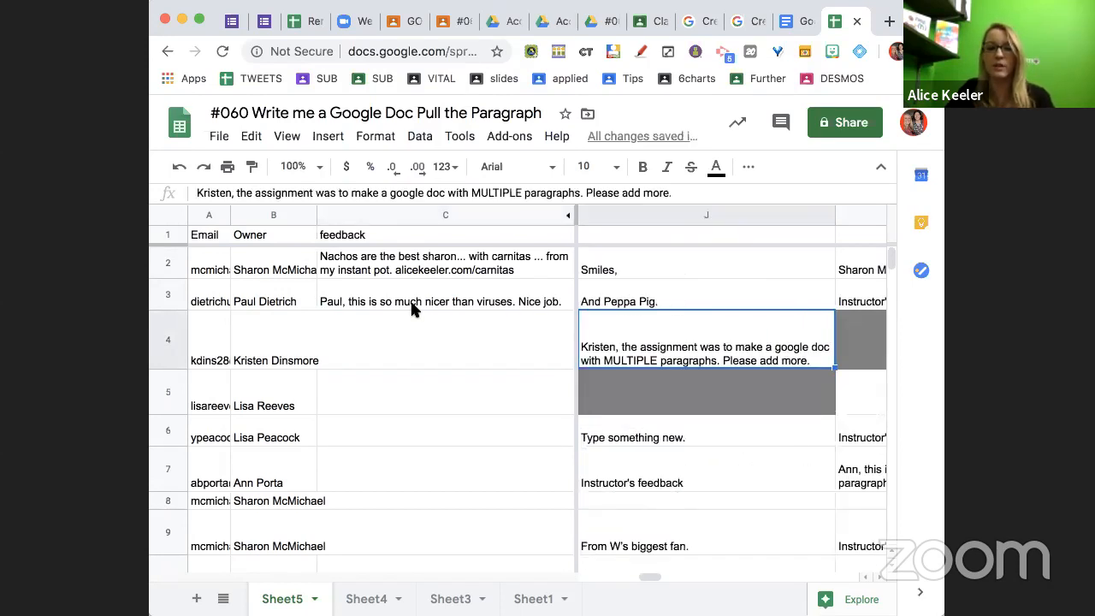
pyautogui.press('Left')
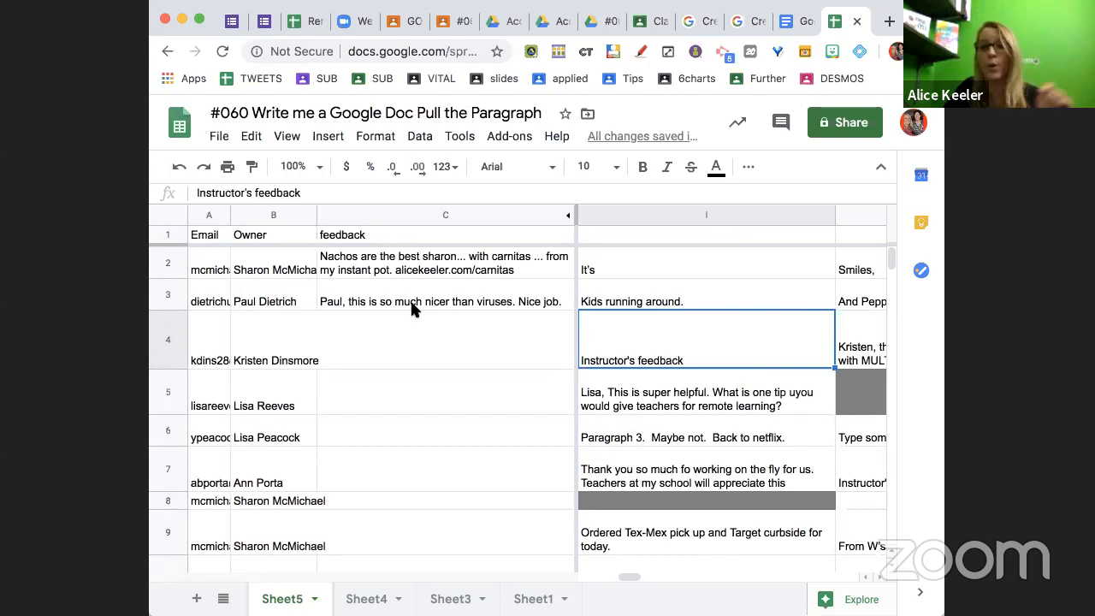
pyautogui.press('Right')
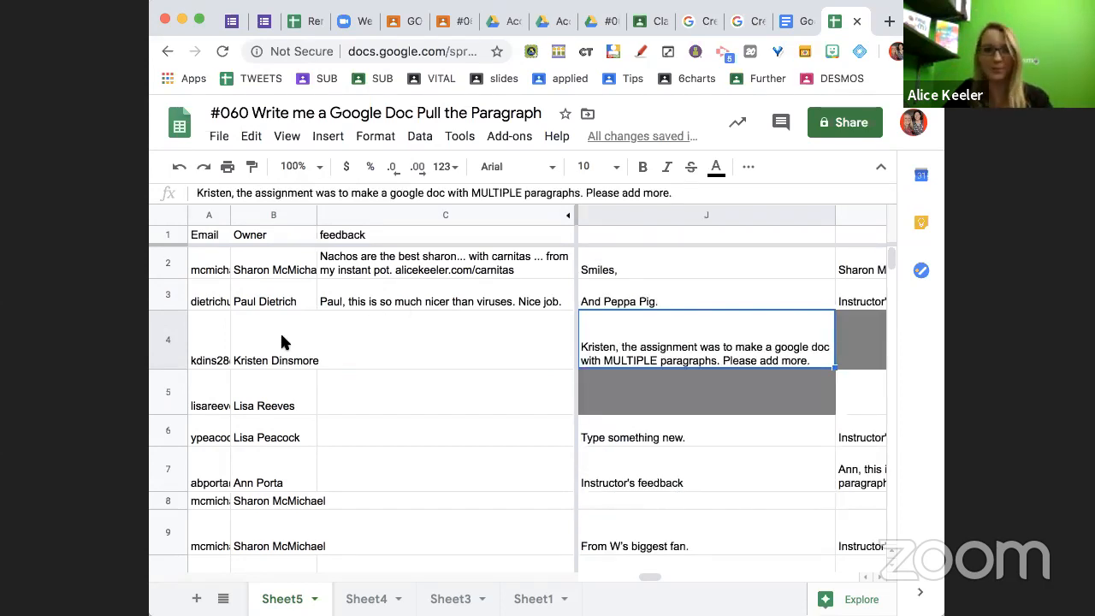
pyautogui.click(333, 350)
pyautogui.write('AK: Thanks ')
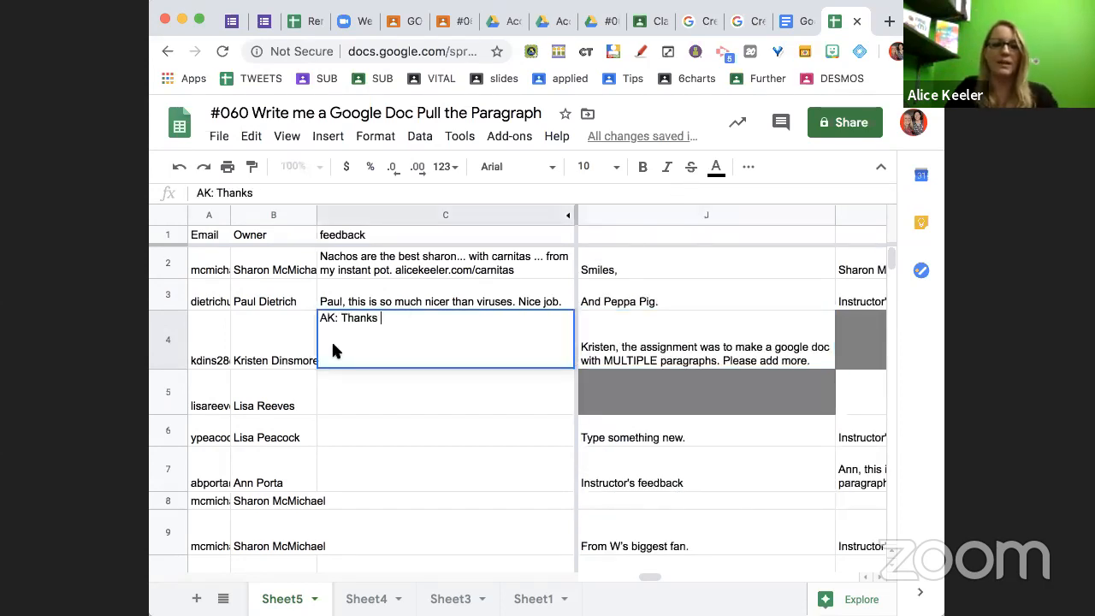
pyautogui.write('for updating ')
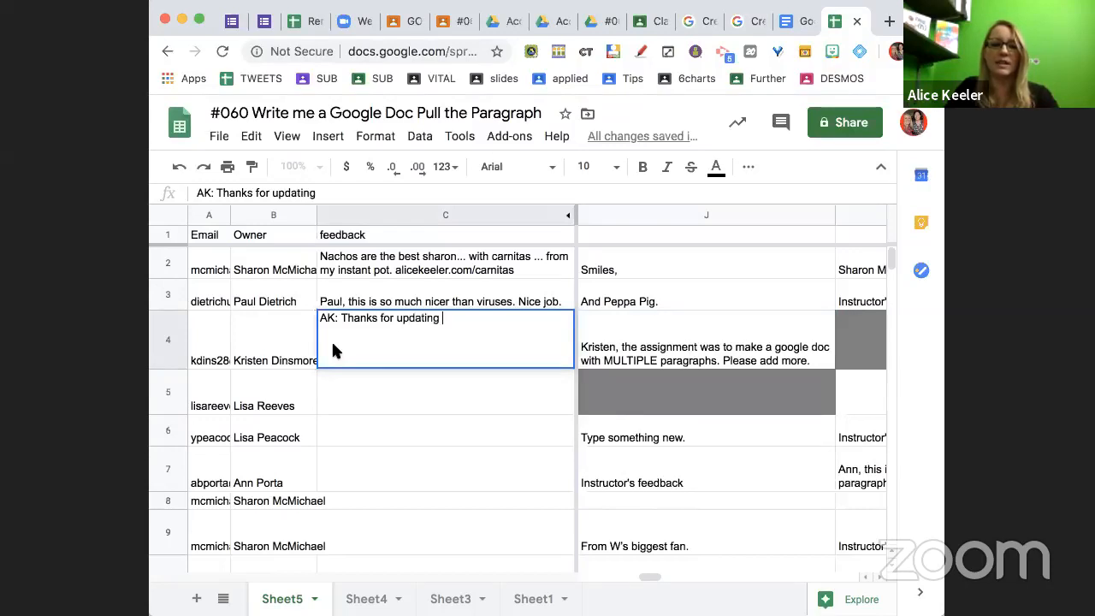
pyautogui.write('this Kristen.')
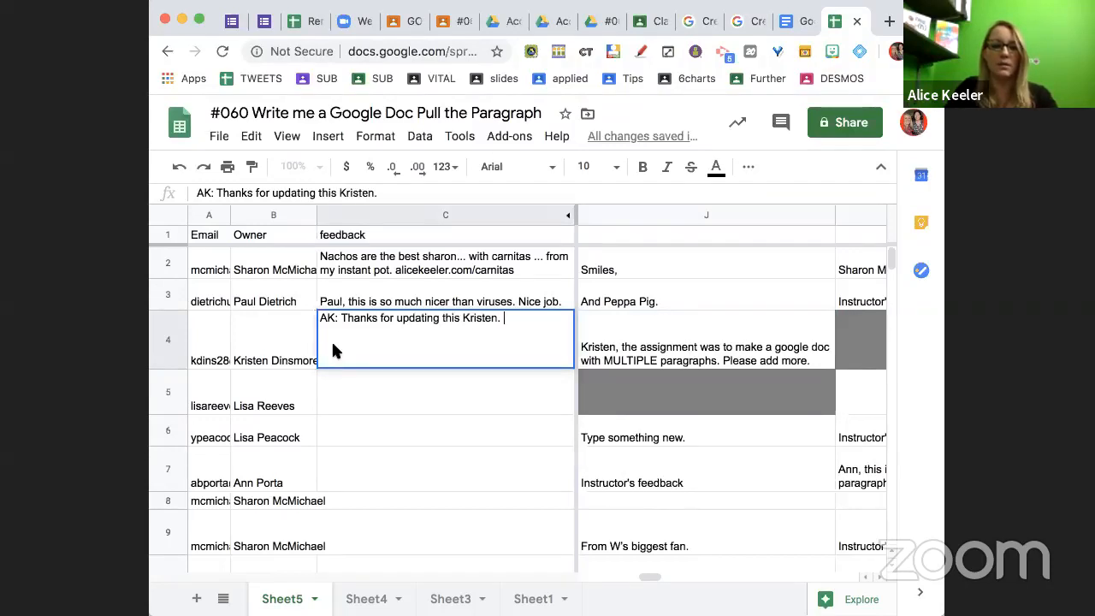
pyautogui.press('Return')
# - Enter "Omg yes!! Keep it short. Use immersive reader." as feedback in C5 and review that student's pulled paragraphs
pyautogui.press('Tab')
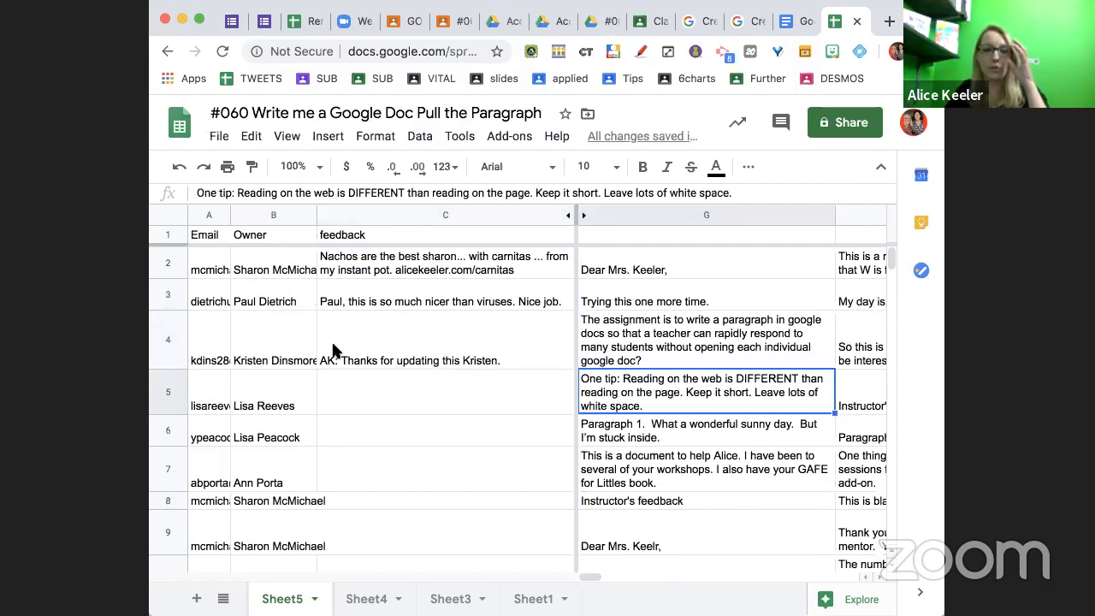
pyautogui.click(359, 396)
pyautogui.write('Omg')
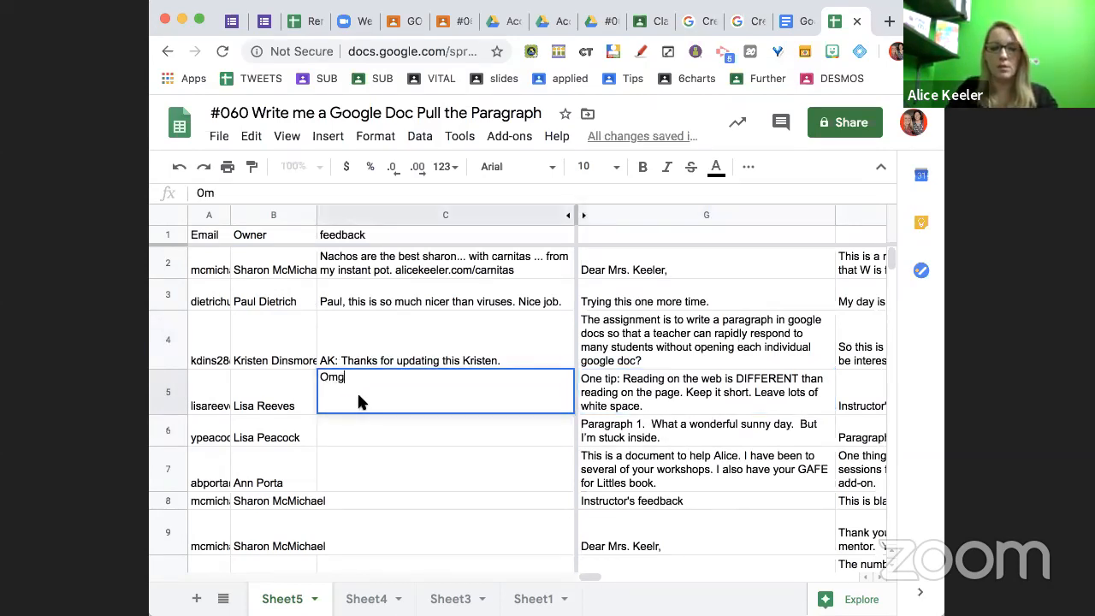
pyautogui.write(' yes!! Keep ')
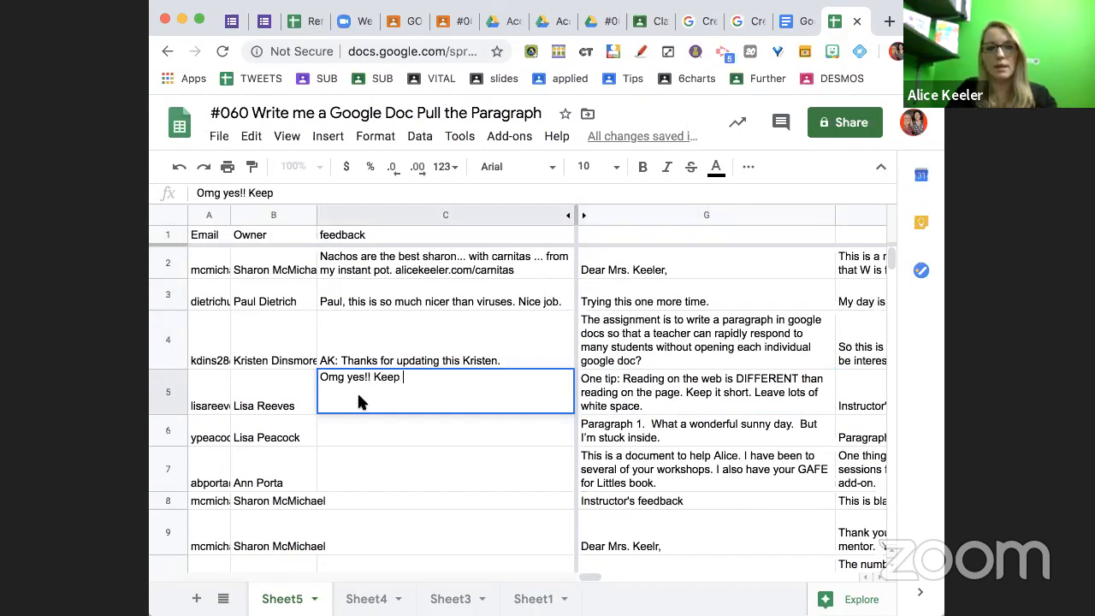
pyautogui.write('it short. Use immersive reader')
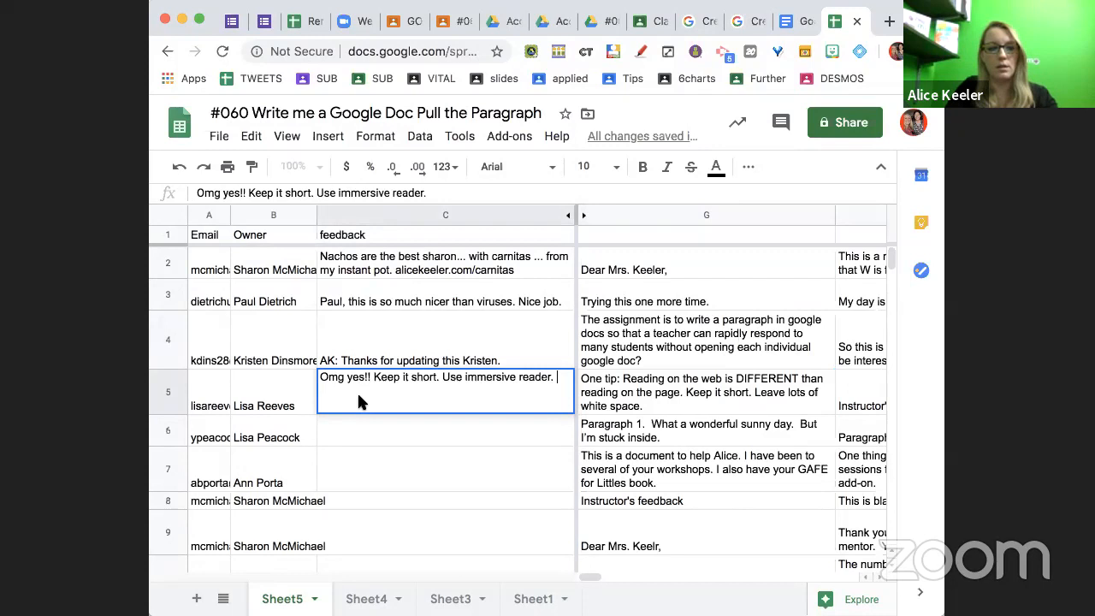
pyautogui.write('.')
pyautogui.press('Return')
pyautogui.click(368, 392)
pyautogui.press('Right')
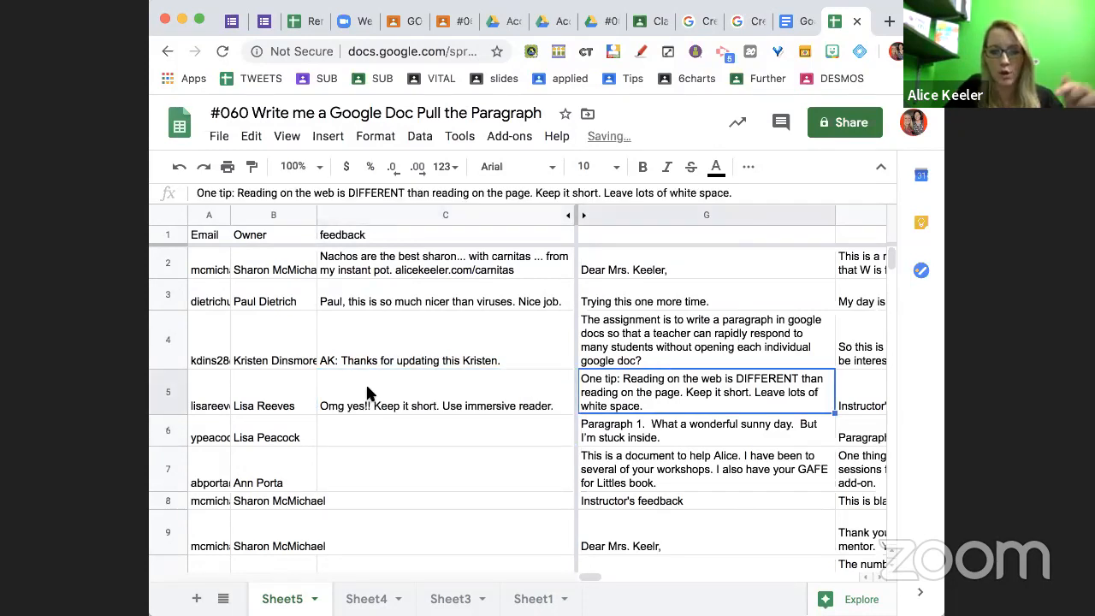
pyautogui.press('Right')
pyautogui.press('Right')
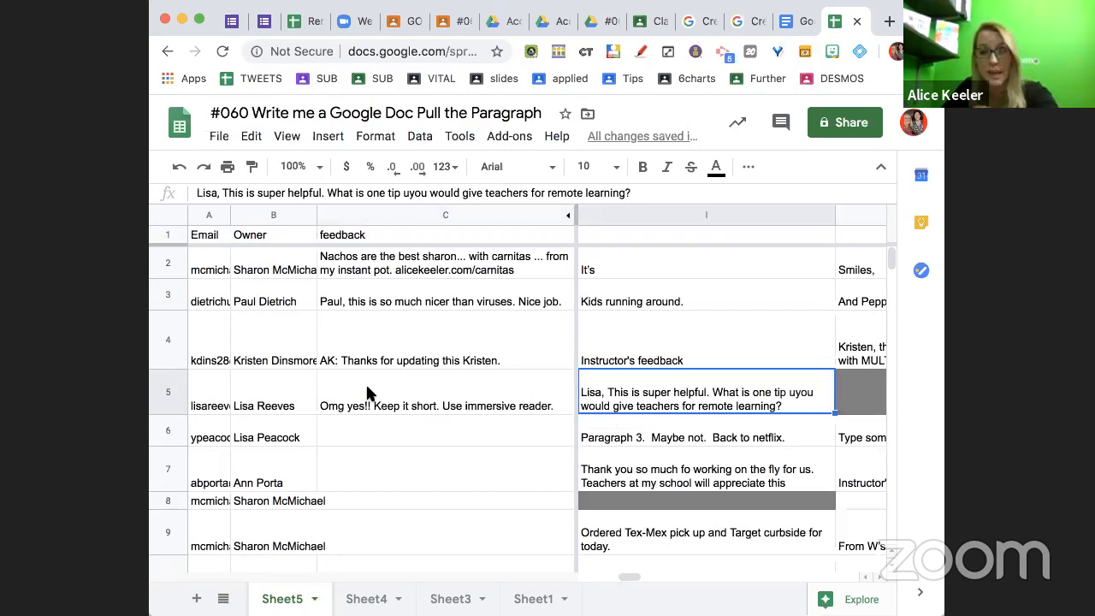
# - Read the row 6 student's paragraphs and enter "AK: Thanks for something new" as feedback in C6
pyautogui.click(339, 420)
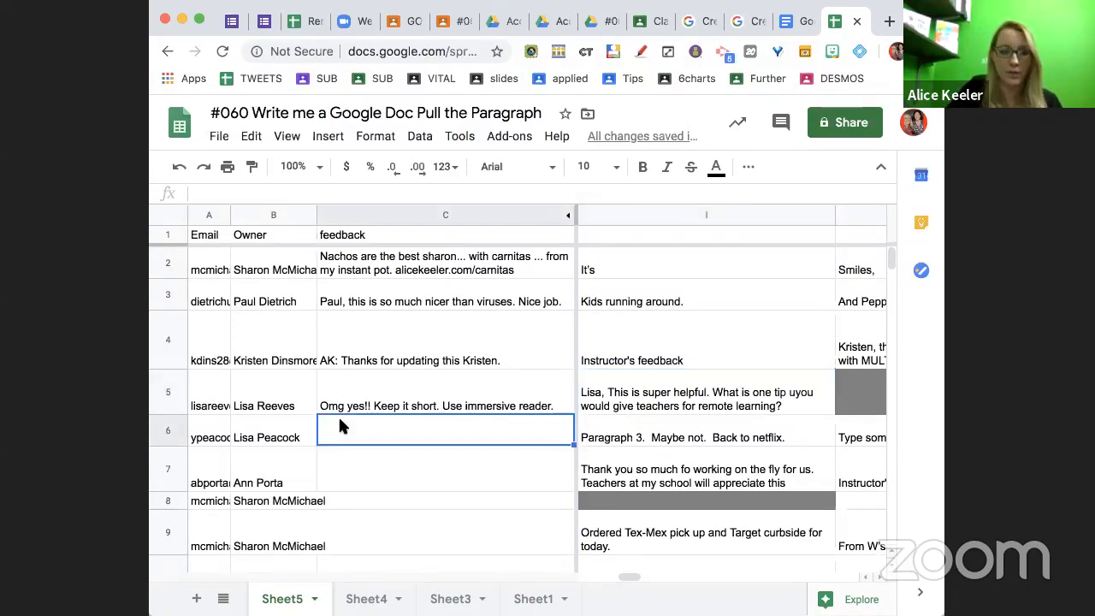
pyautogui.press('Right')
pyautogui.press('Right')
pyautogui.press('Right')
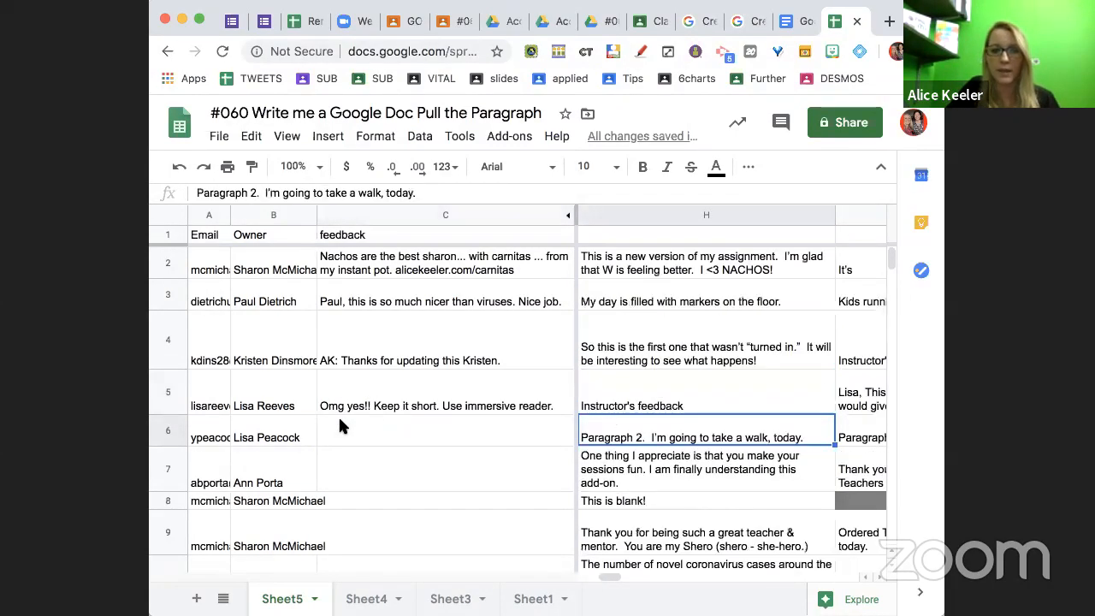
pyautogui.press('Right')
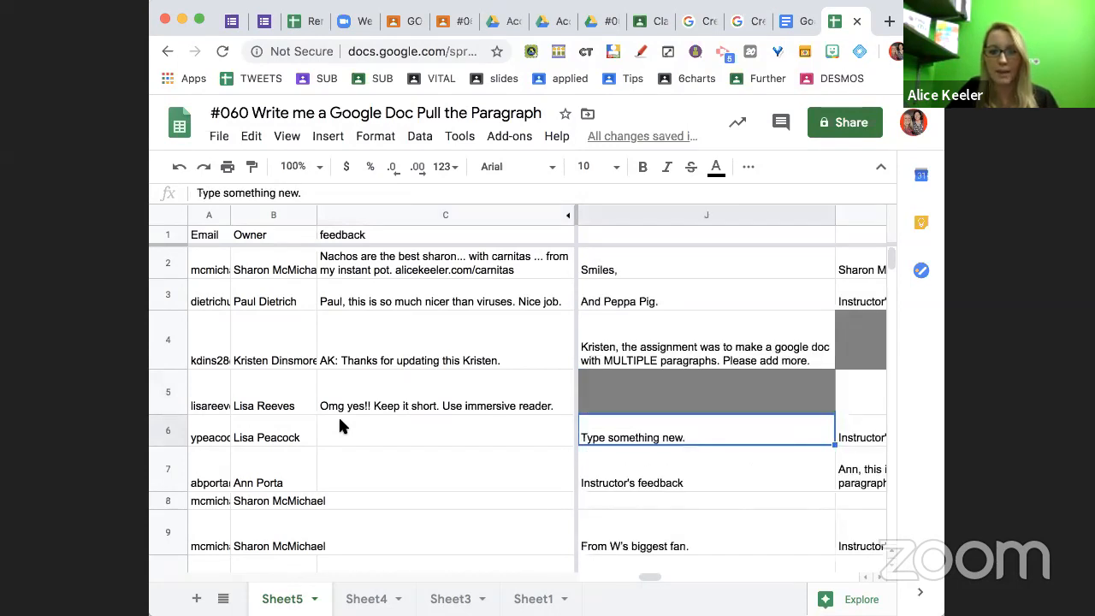
pyautogui.press('Right')
pyautogui.click(326, 423)
pyautogui.write('AK: Thanks for something new')
pyautogui.press('Return')
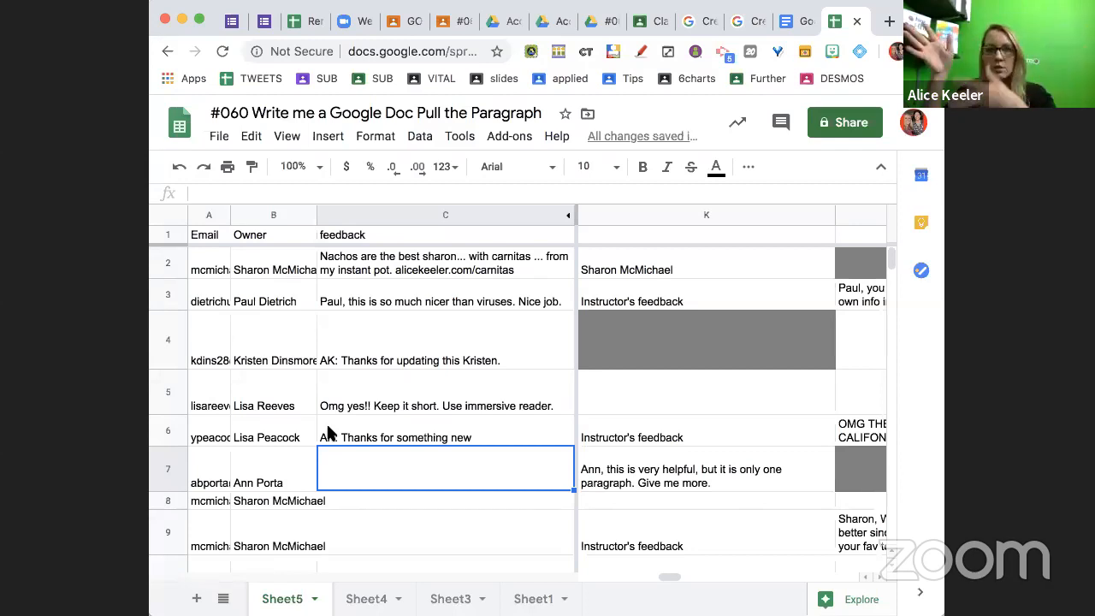
# - Read the row 7 student's paragraphs and enter feedback in C7: "AK", the student's first name, and "you are so welcome"
pyautogui.press('Right')
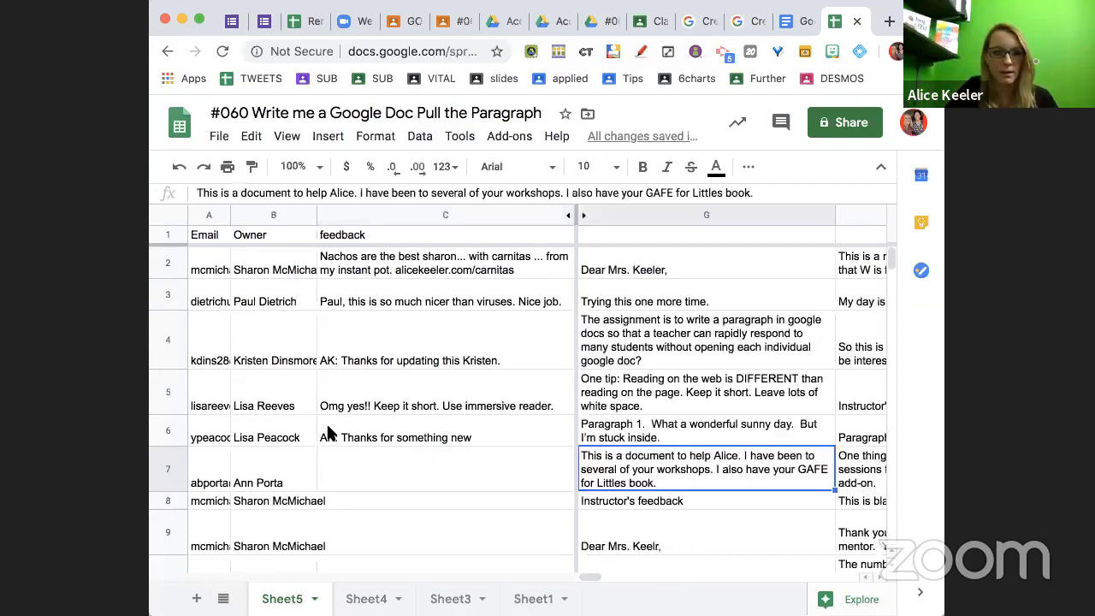
pyautogui.press('Right')
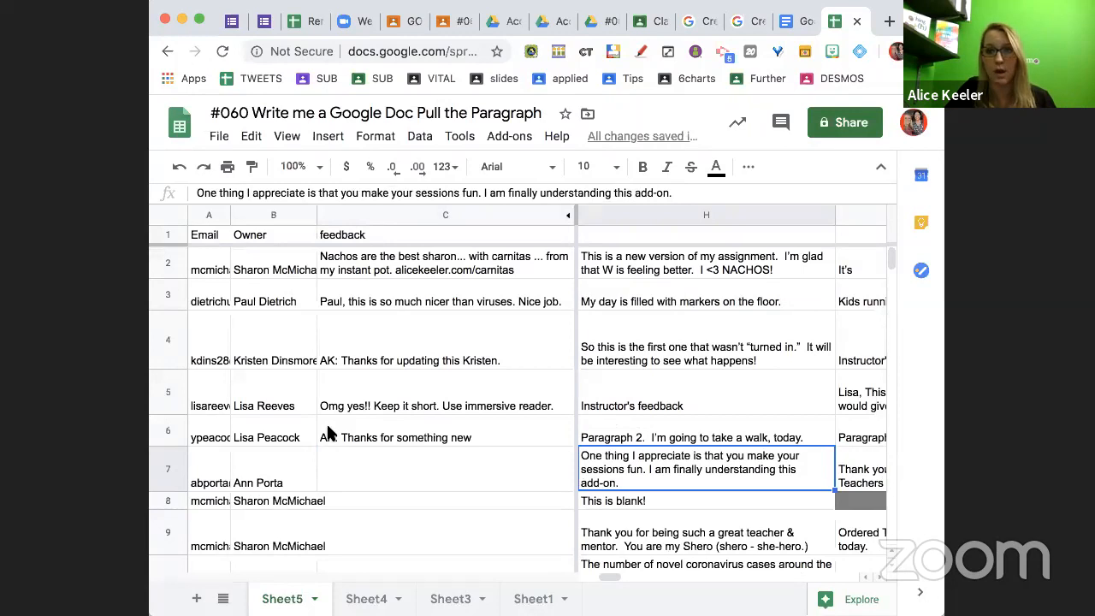
pyautogui.press('Right')
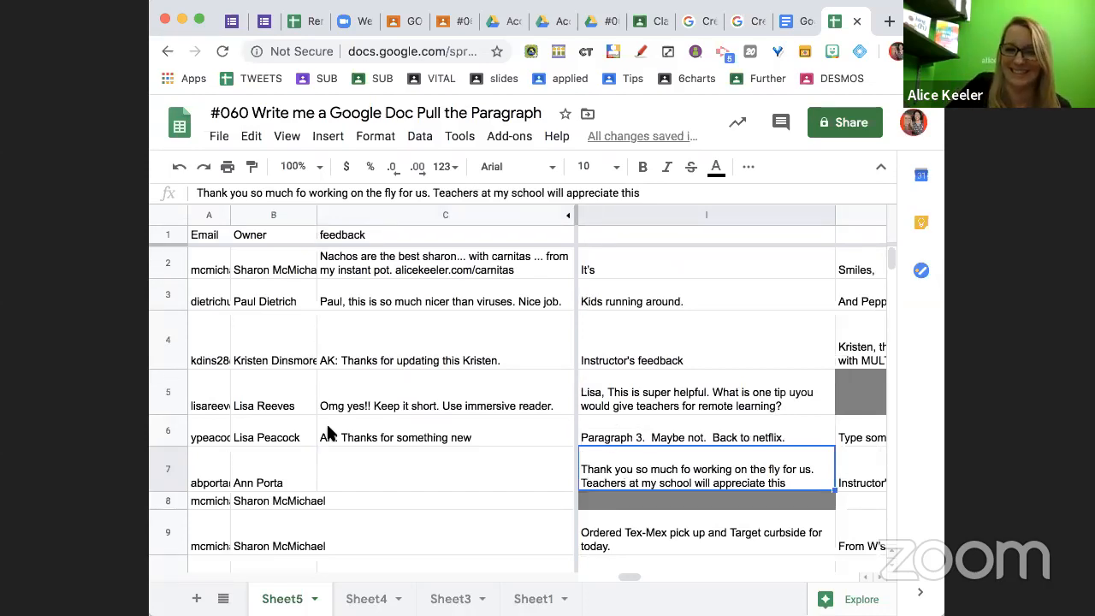
pyautogui.press('Right')
pyautogui.click(369, 460)
pyautogui.write('AK Ann you are so s')
pyautogui.write('elcome')
pyautogui.press('Return')
# - Check the row 8 document's paragraphs and enter feedback in C8 starting with "AK:" that calls the student a lacker
pyautogui.press('Right')
pyautogui.press('Right')
pyautogui.press('Right')
pyautogui.click(360, 495)
pyautogui.write('AK')
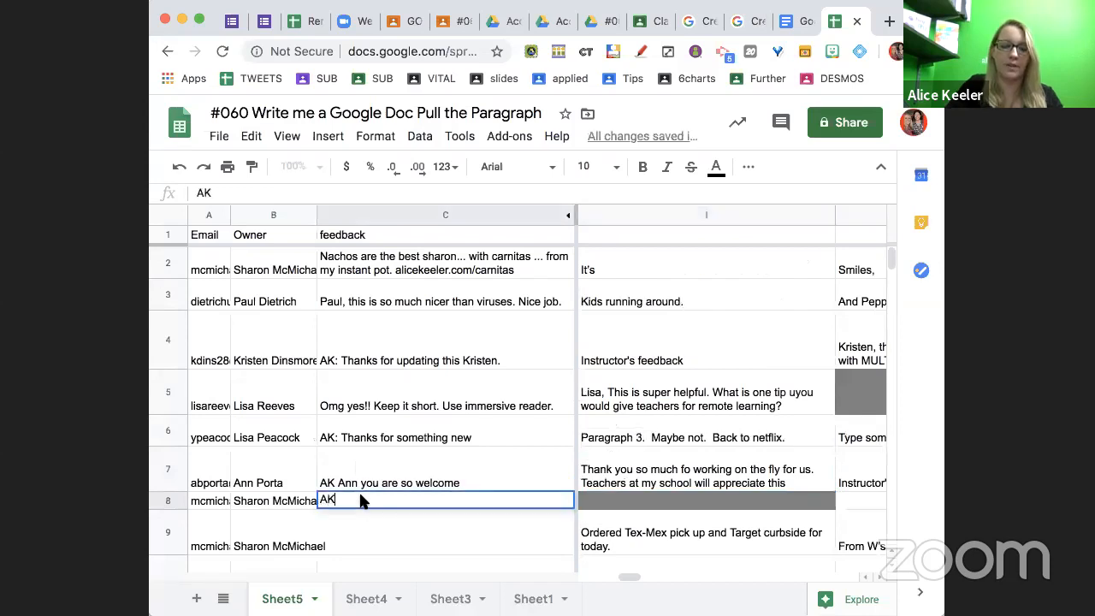
pyautogui.write(': sharons a lacker')
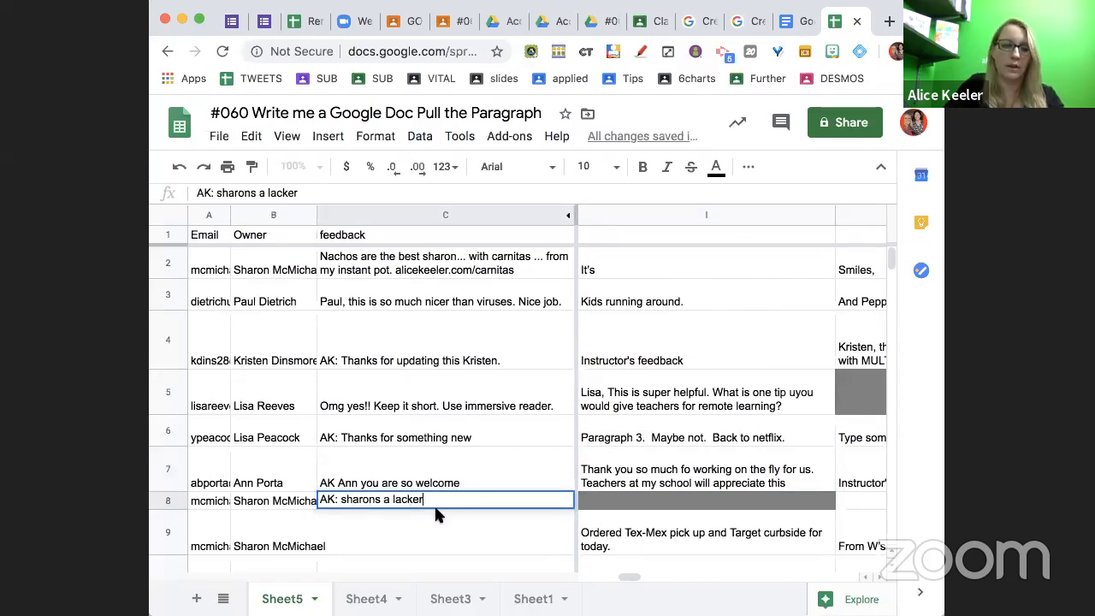
pyautogui.press('Return')
# - Enter feedback in C9: the student's first name followed by "you're on docuyment #3. This so does not bother me"
pyautogui.press('Right')
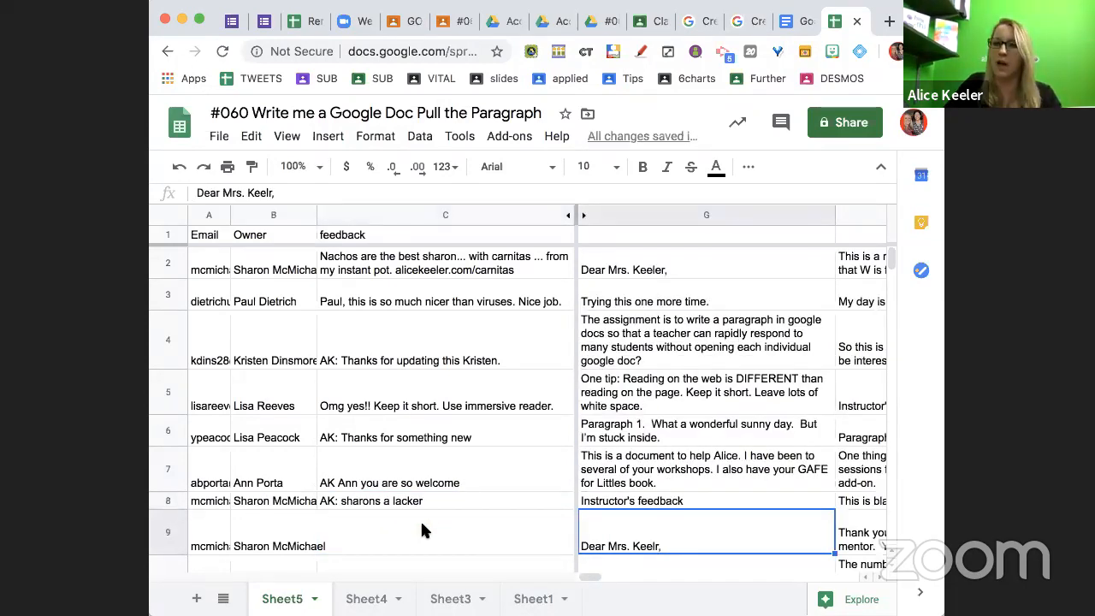
pyautogui.click(421, 525)
pyautogui.write('Sh')
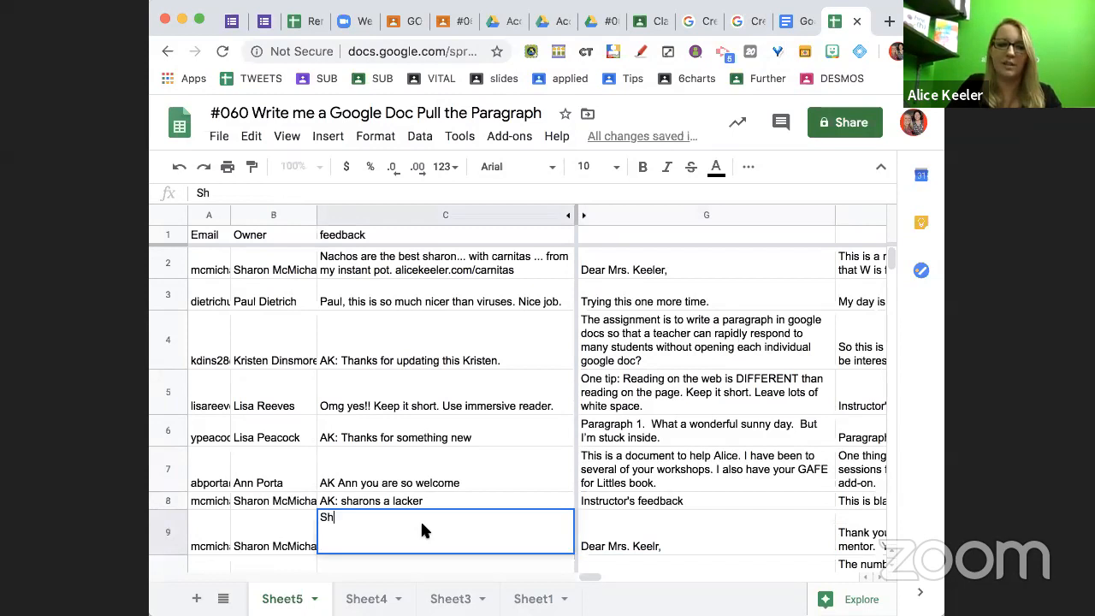
pyautogui.write("aron, you're on docuy")
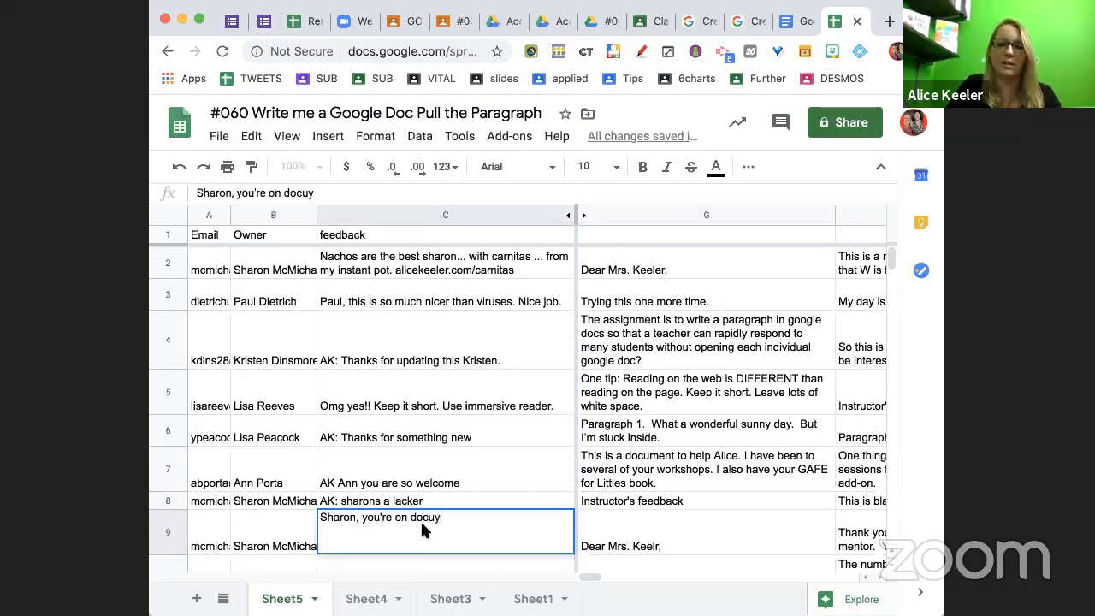
pyautogui.write('ment #3. T')
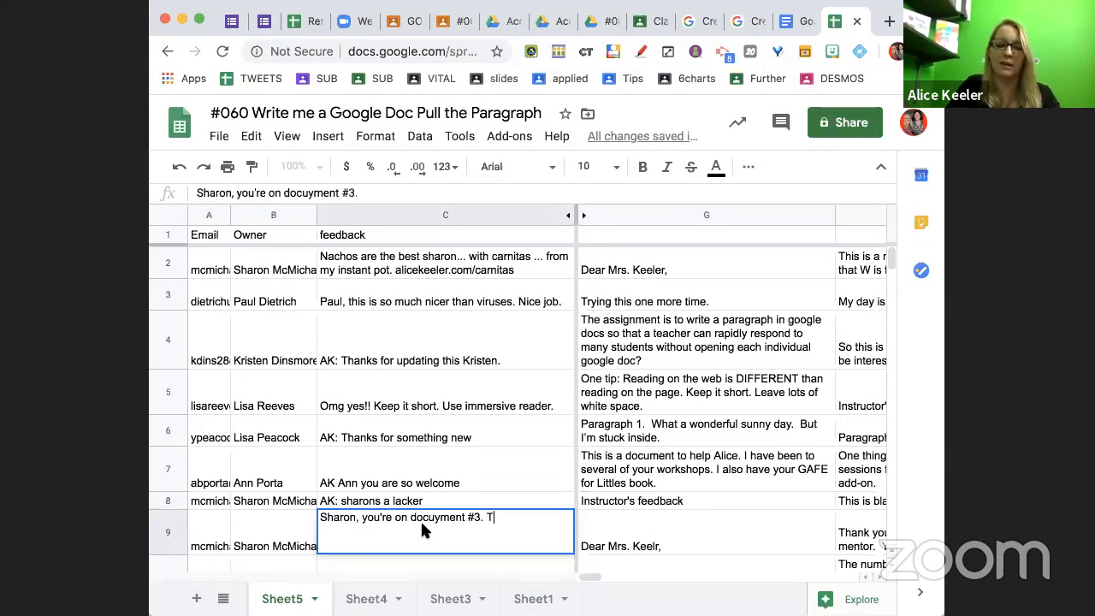
pyautogui.write('his so does not')
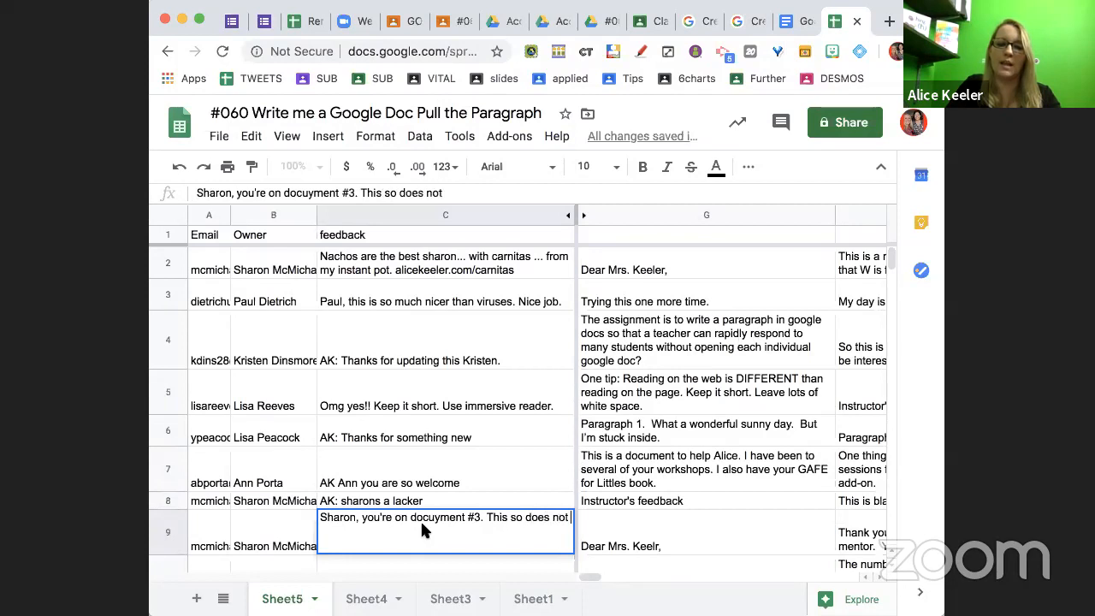
pyautogui.write(' bother me')
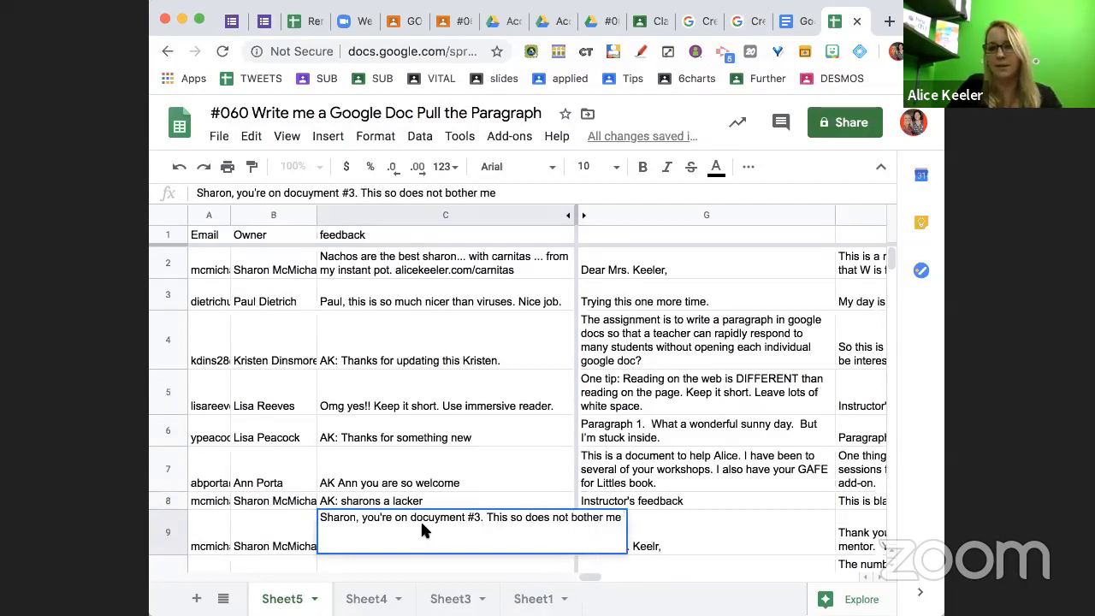
pyautogui.press('Return')
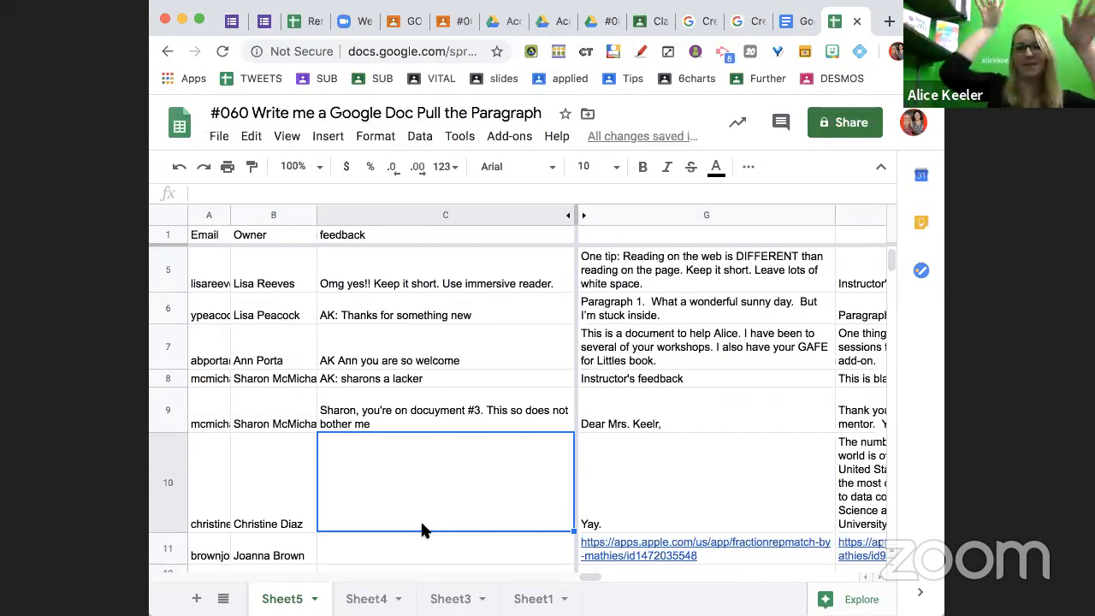
# - Read the row 10 student's paragraphs and enter feedback in C10: "AK:", the student's first name, and "where are the updatess"
pyautogui.press('Right')
pyautogui.press('Right')
pyautogui.press('Right')
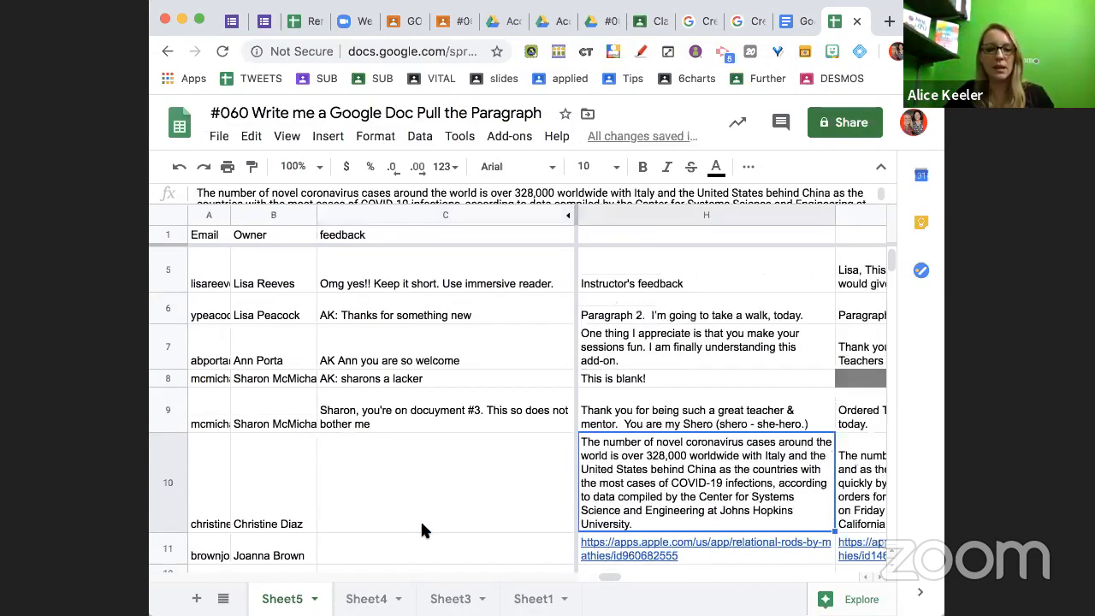
pyautogui.press('Right')
pyautogui.press('Right')
pyautogui.press('Right')
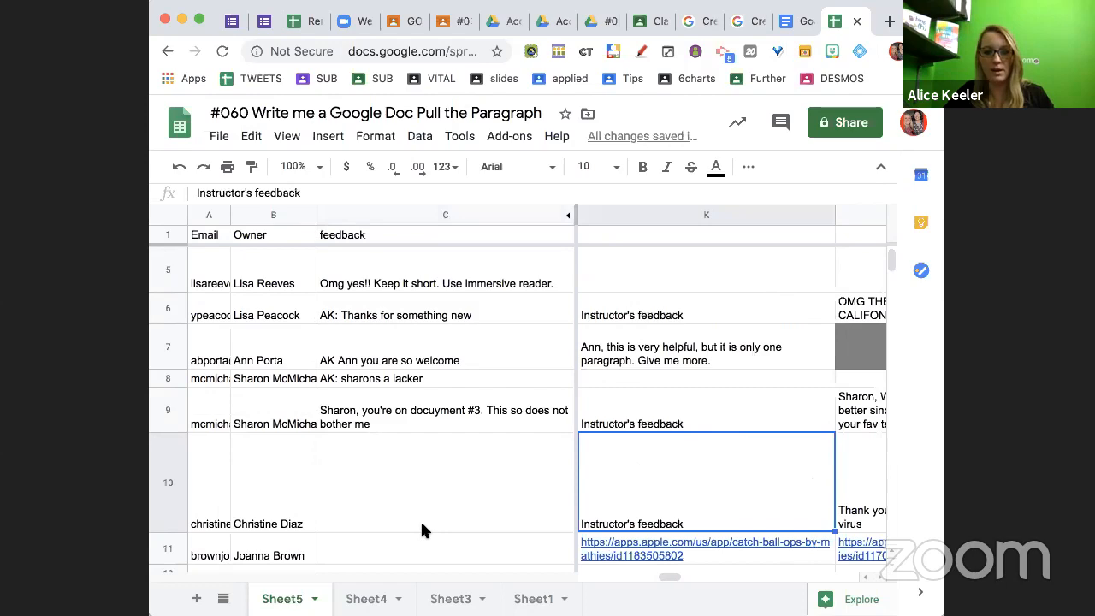
pyautogui.press('Left')
pyautogui.press('Left')
pyautogui.press('Left')
pyautogui.press('Left')
pyautogui.press('Left')
pyautogui.press('Left')
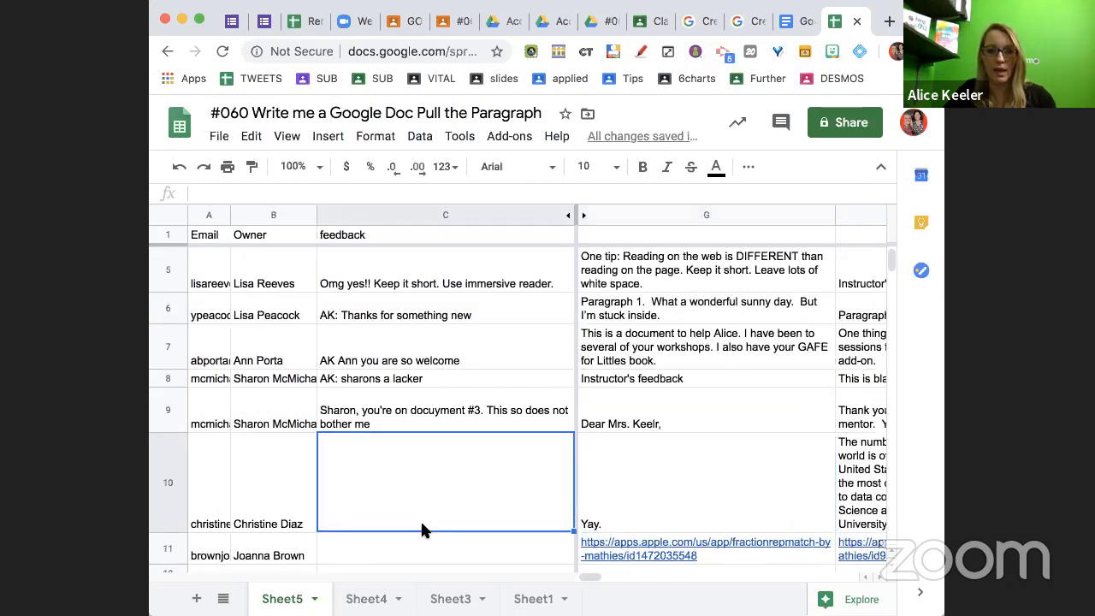
pyautogui.write('AK: Christine')
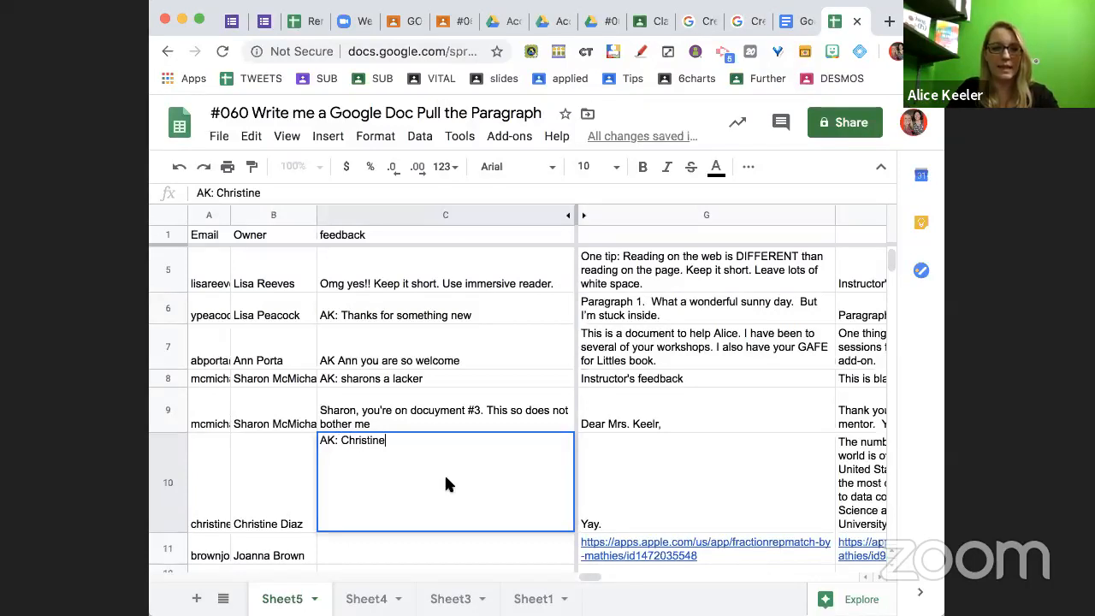
pyautogui.write(' where are the updatess')
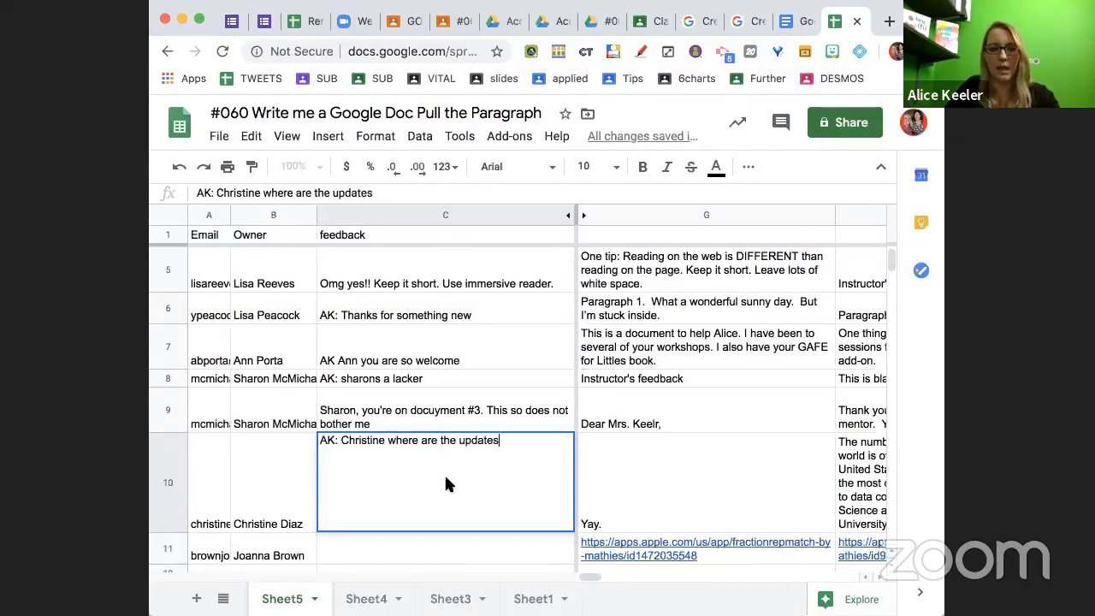
pyautogui.press('Return')
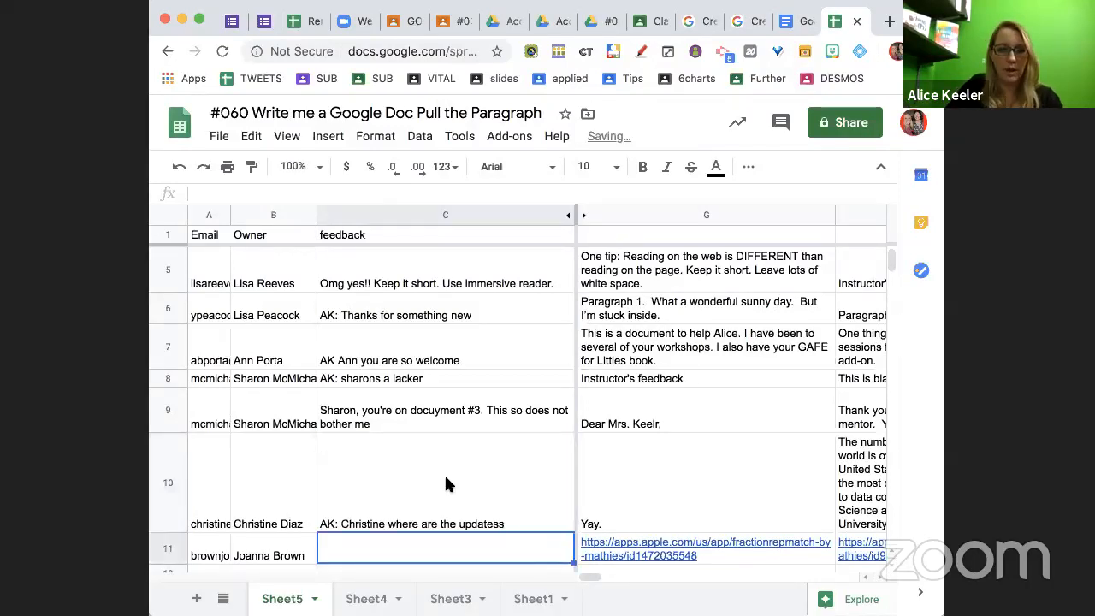
# - Look through the row 11 student's pulled links and enter feedback in C11: the student's first name followed by "wheres my android"
pyautogui.press('Right')
pyautogui.press('Right')
pyautogui.press('Right')
pyautogui.press('Right')
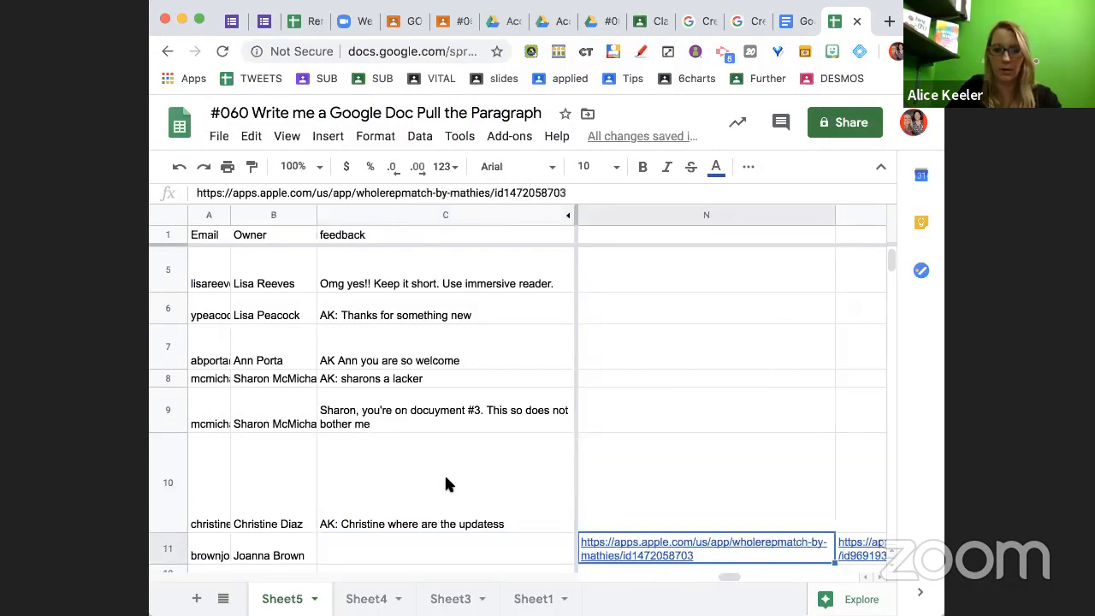
pyautogui.press('Right')
pyautogui.press('Right')
pyautogui.click(398, 540)
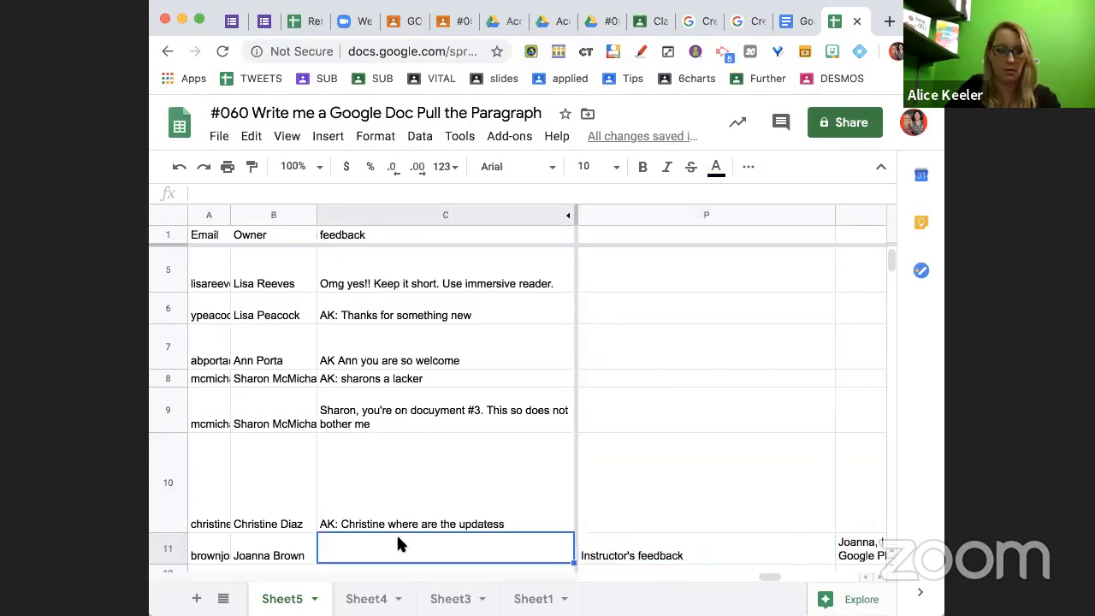
pyautogui.write('Joanna, where')
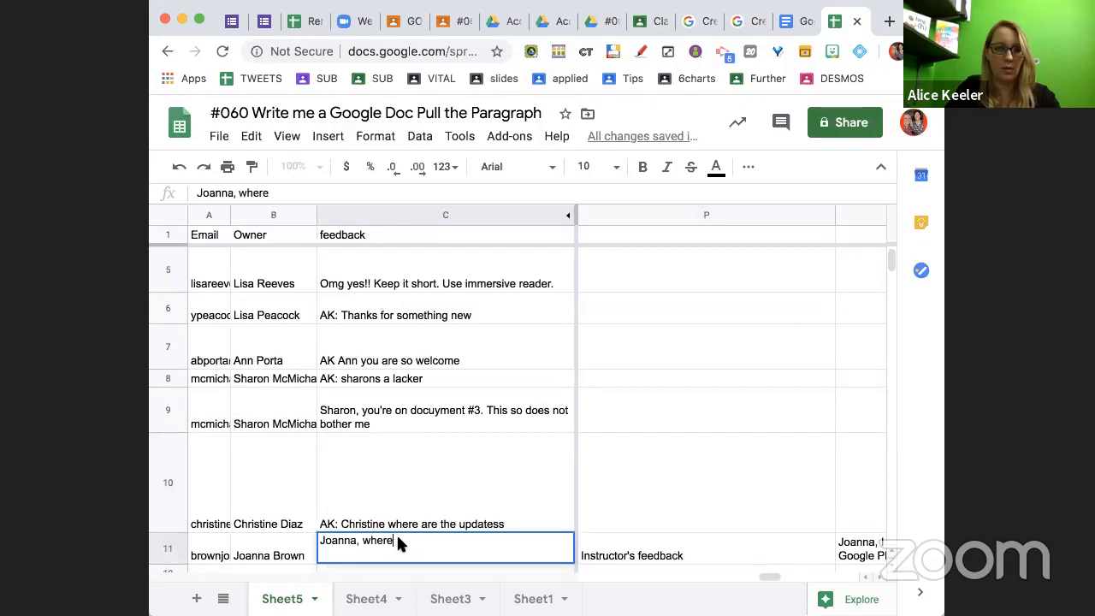
pyautogui.write('s my android')
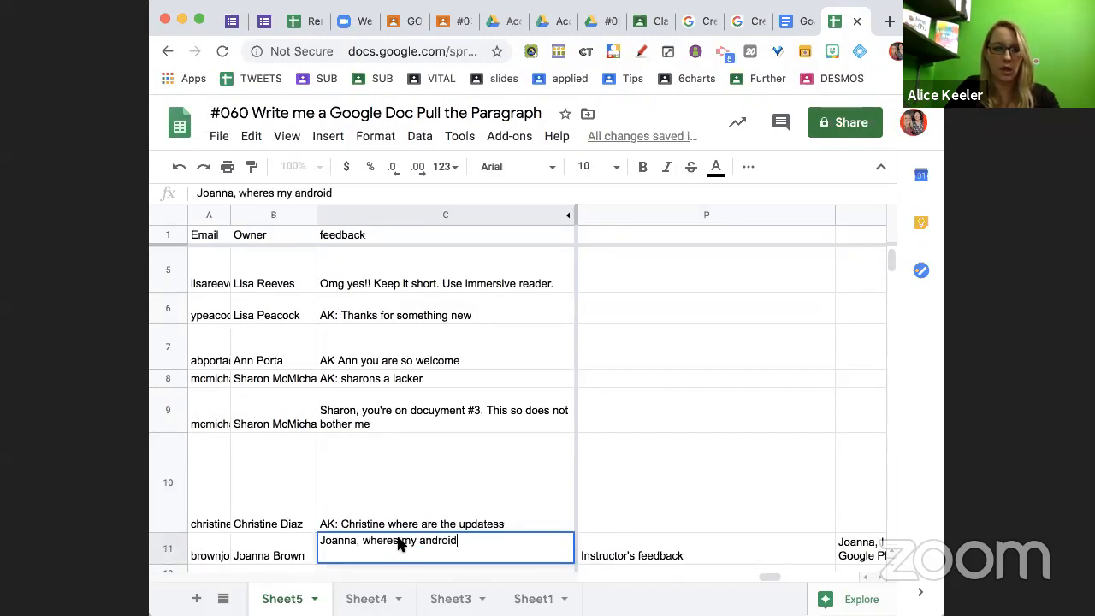
pyautogui.press('Return')
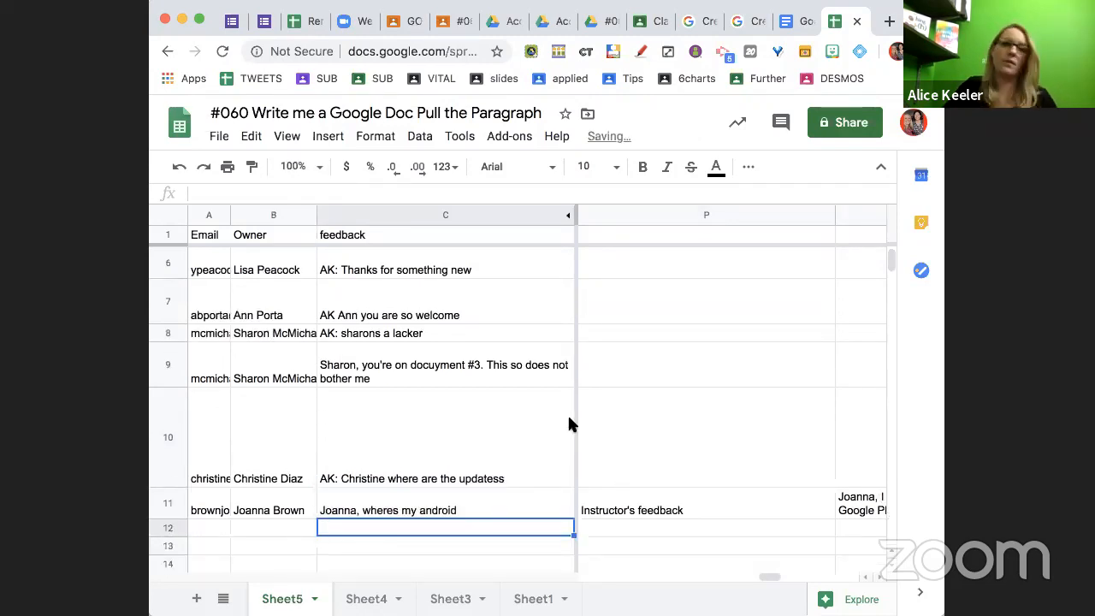
# - Send the feedback to the students' documents with the Pull the Paragraph add-on, placing it at the top of each document
pyautogui.click(509, 136)
pyautogui.moveTo(587, 531)
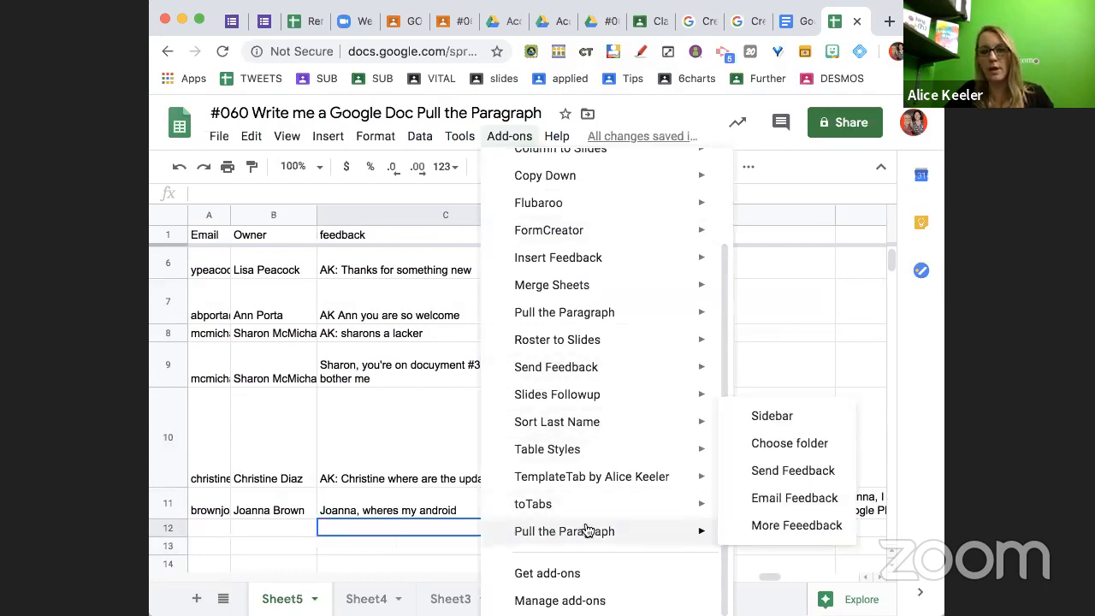
pyautogui.click(775, 470)
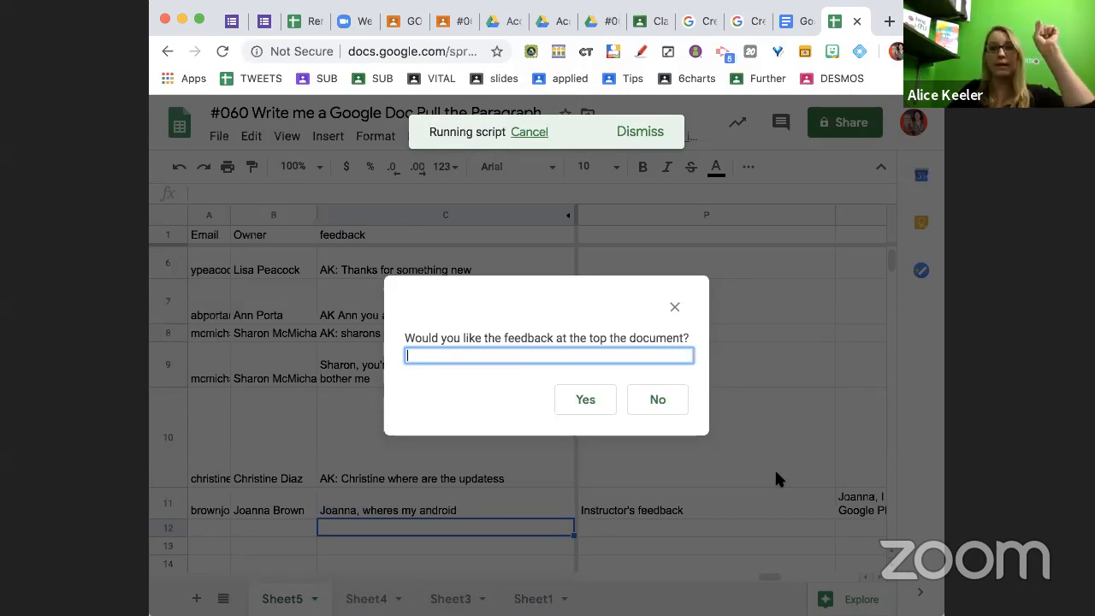
pyautogui.click(587, 400)
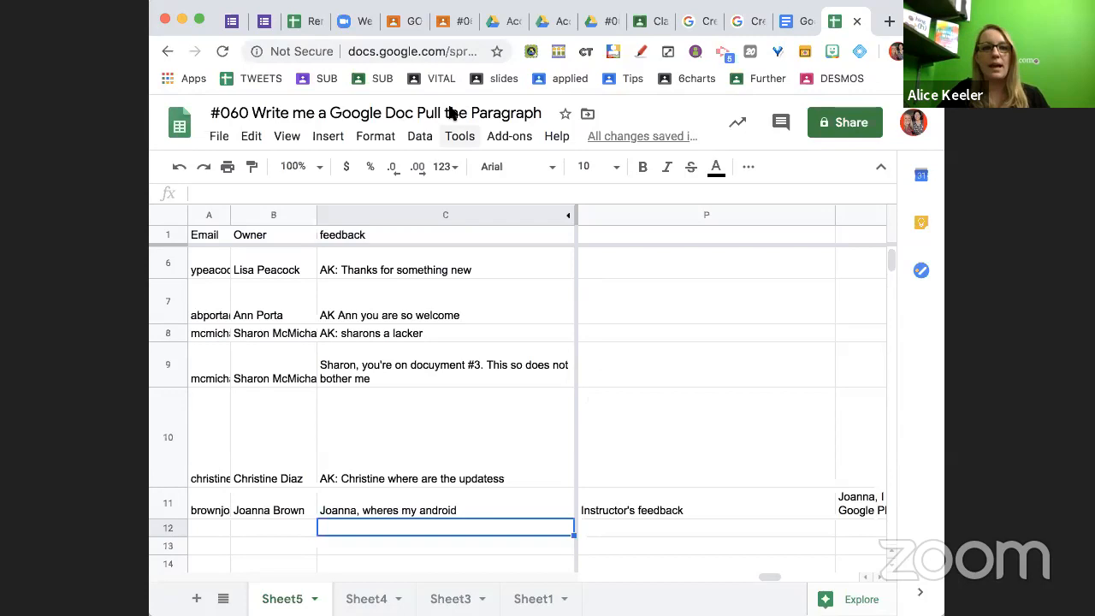
# - Switch to the assignment's student work in Google Classroom and score the student who has the "Stay tuned" private comment 100
pyautogui.click(453, 20)
pyautogui.scroll(-15, 344, 496)
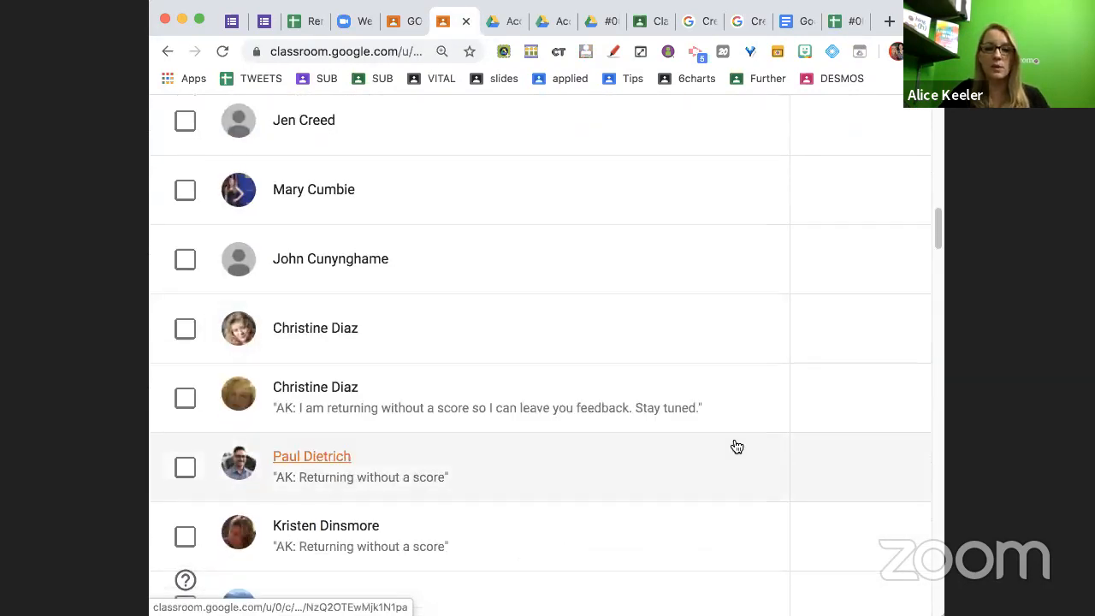
pyautogui.click(748, 413)
pyautogui.click(835, 322)
pyautogui.write('100')
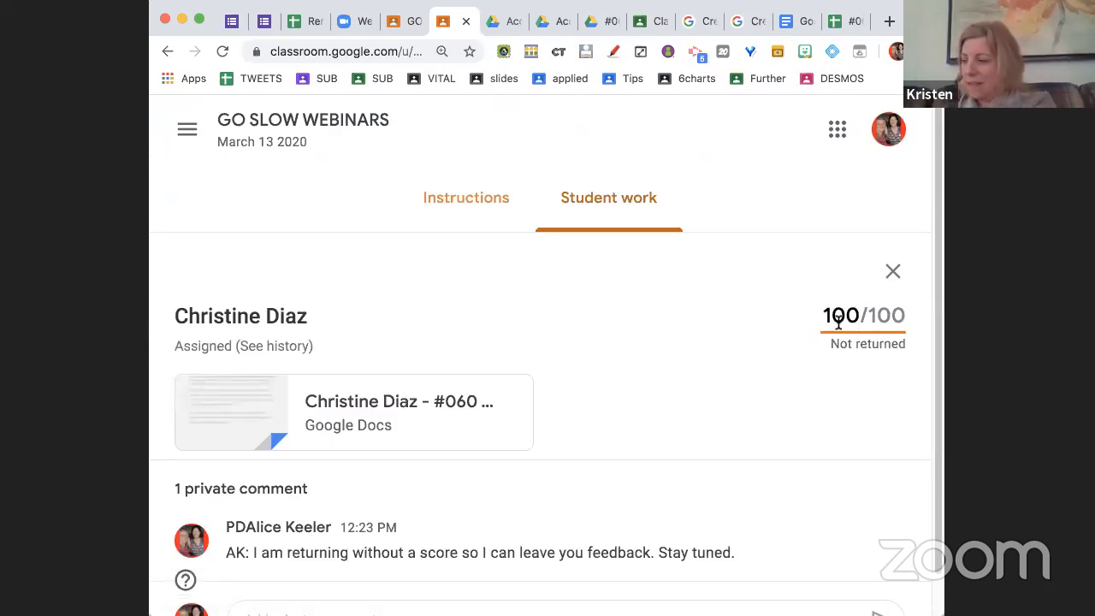
pyautogui.click(668, 348)
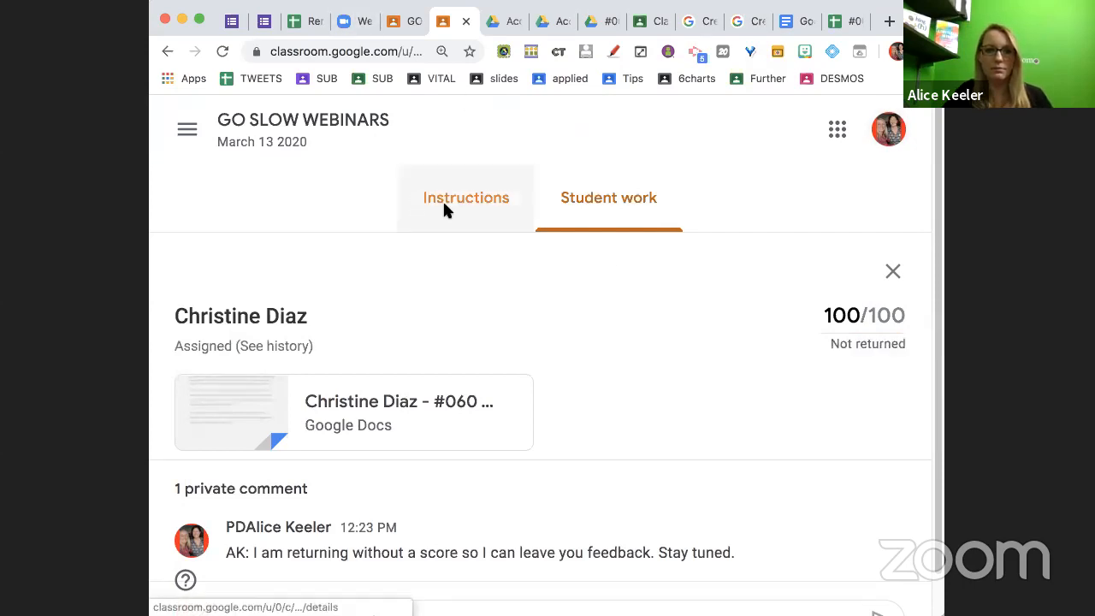
# - Close the student's work and return the unsubmitted assignment to that student with the 100/100 score and no private comment
pyautogui.press('super+minus')
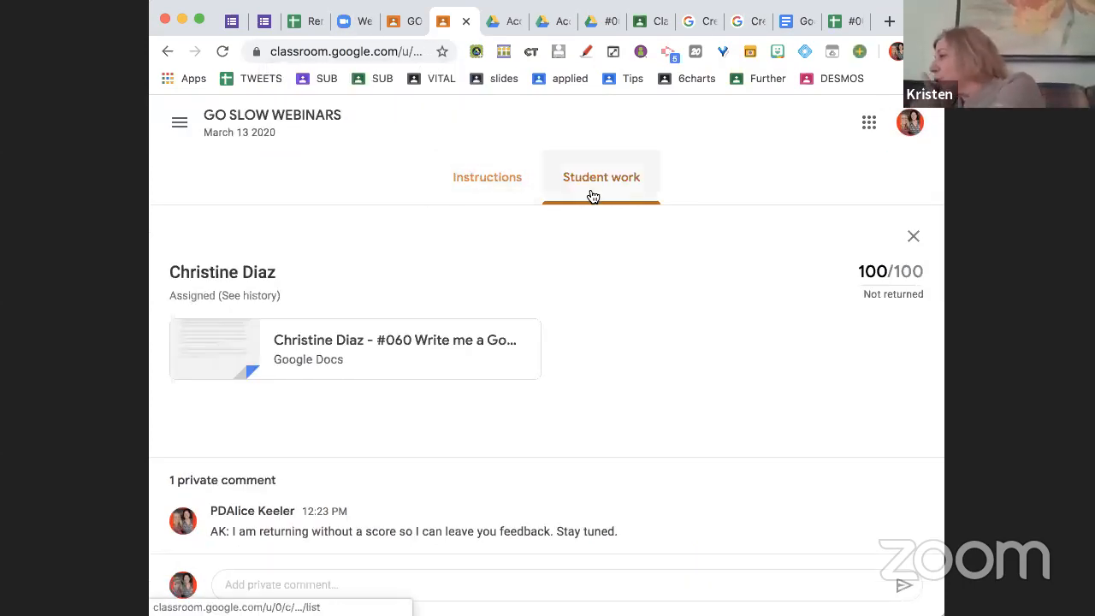
pyautogui.click(913, 236)
pyautogui.click(231, 233)
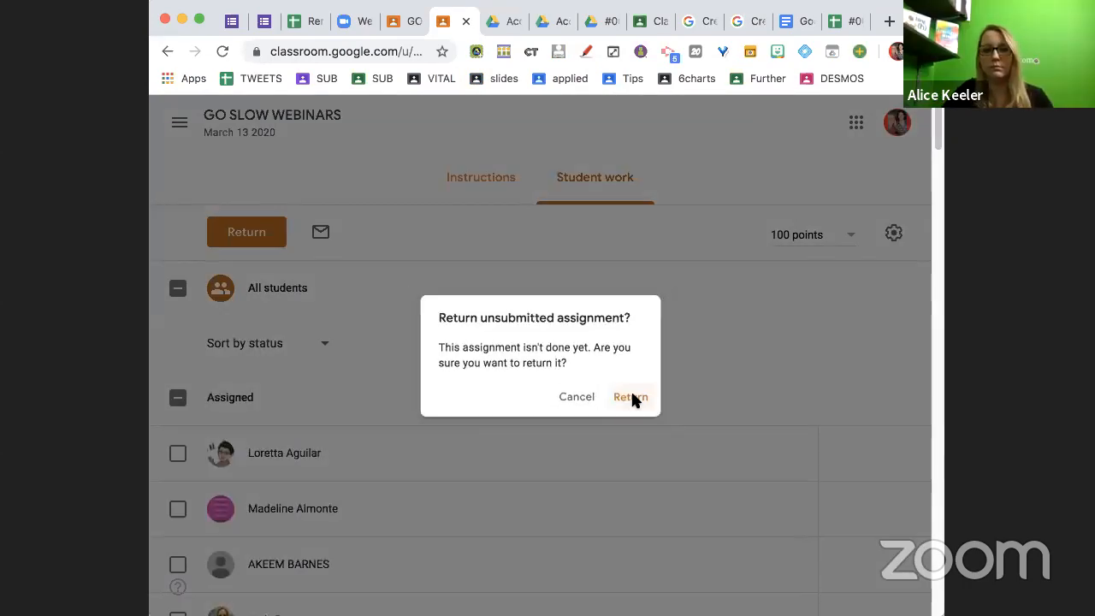
pyautogui.click(631, 398)
pyautogui.click(708, 445)
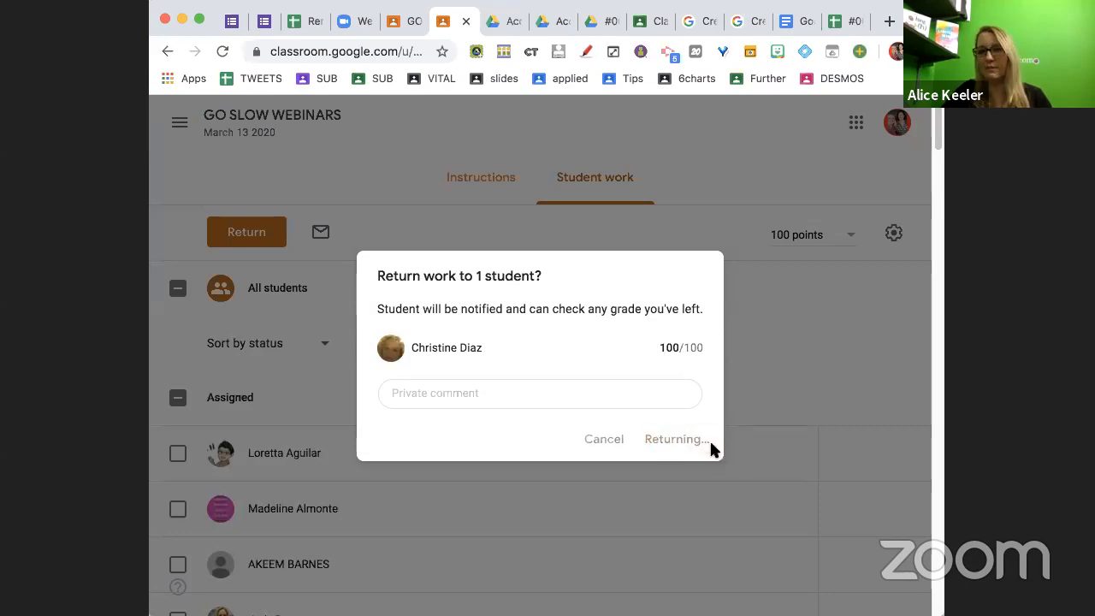